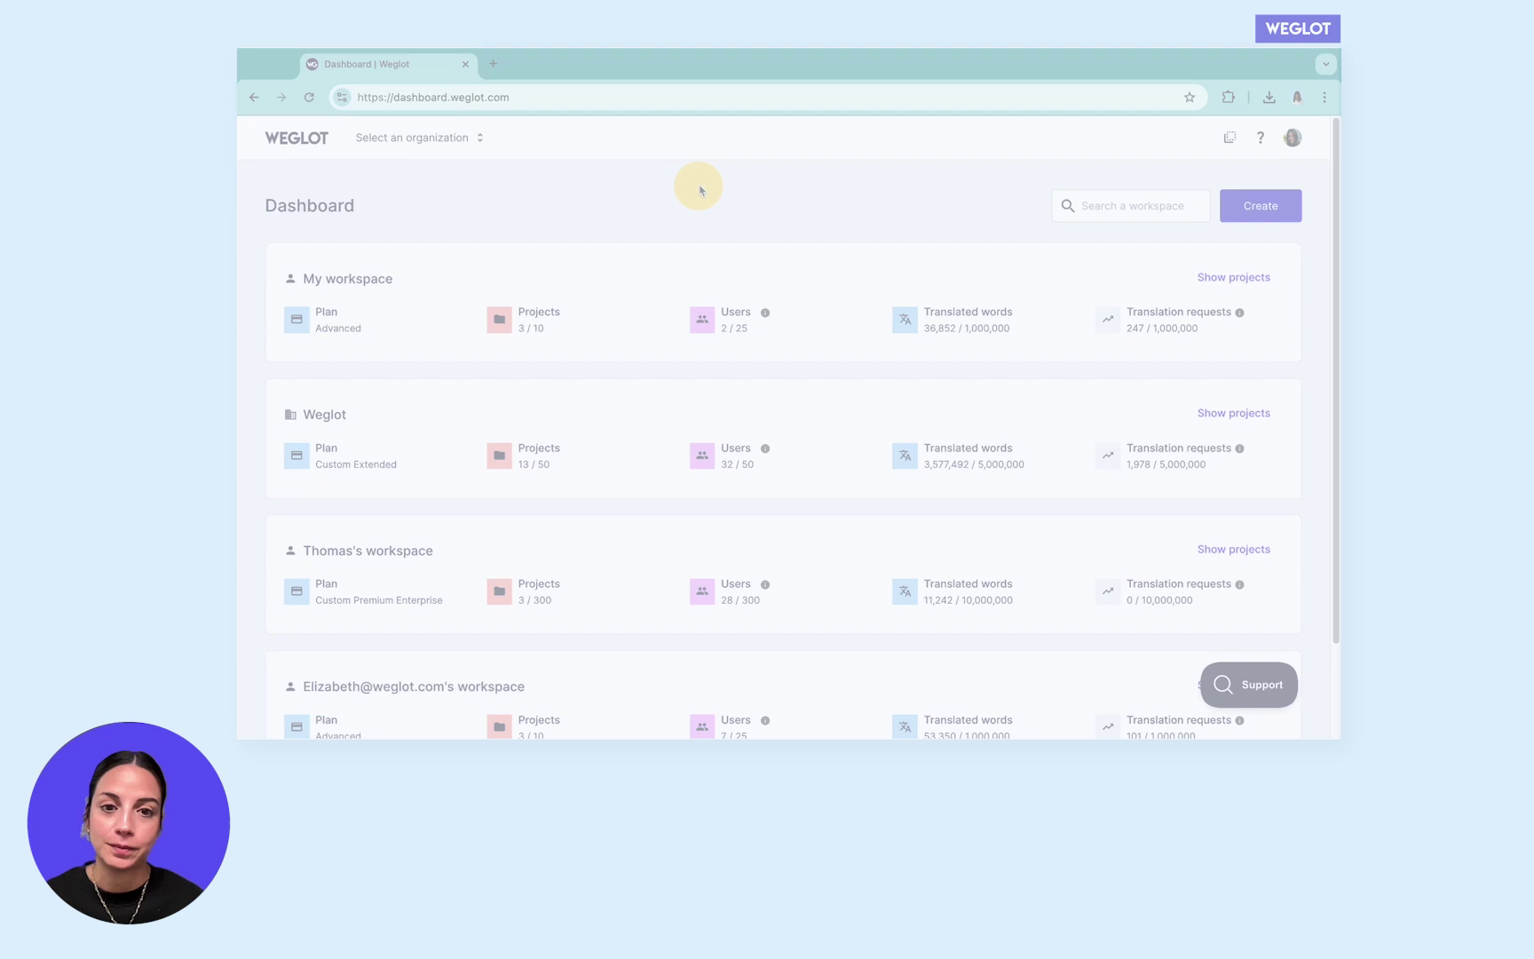
Open the demo website in the Visual Editor and retranslate 'Hello,' into Turkish as 'Selam,'
left_click(637, 318)
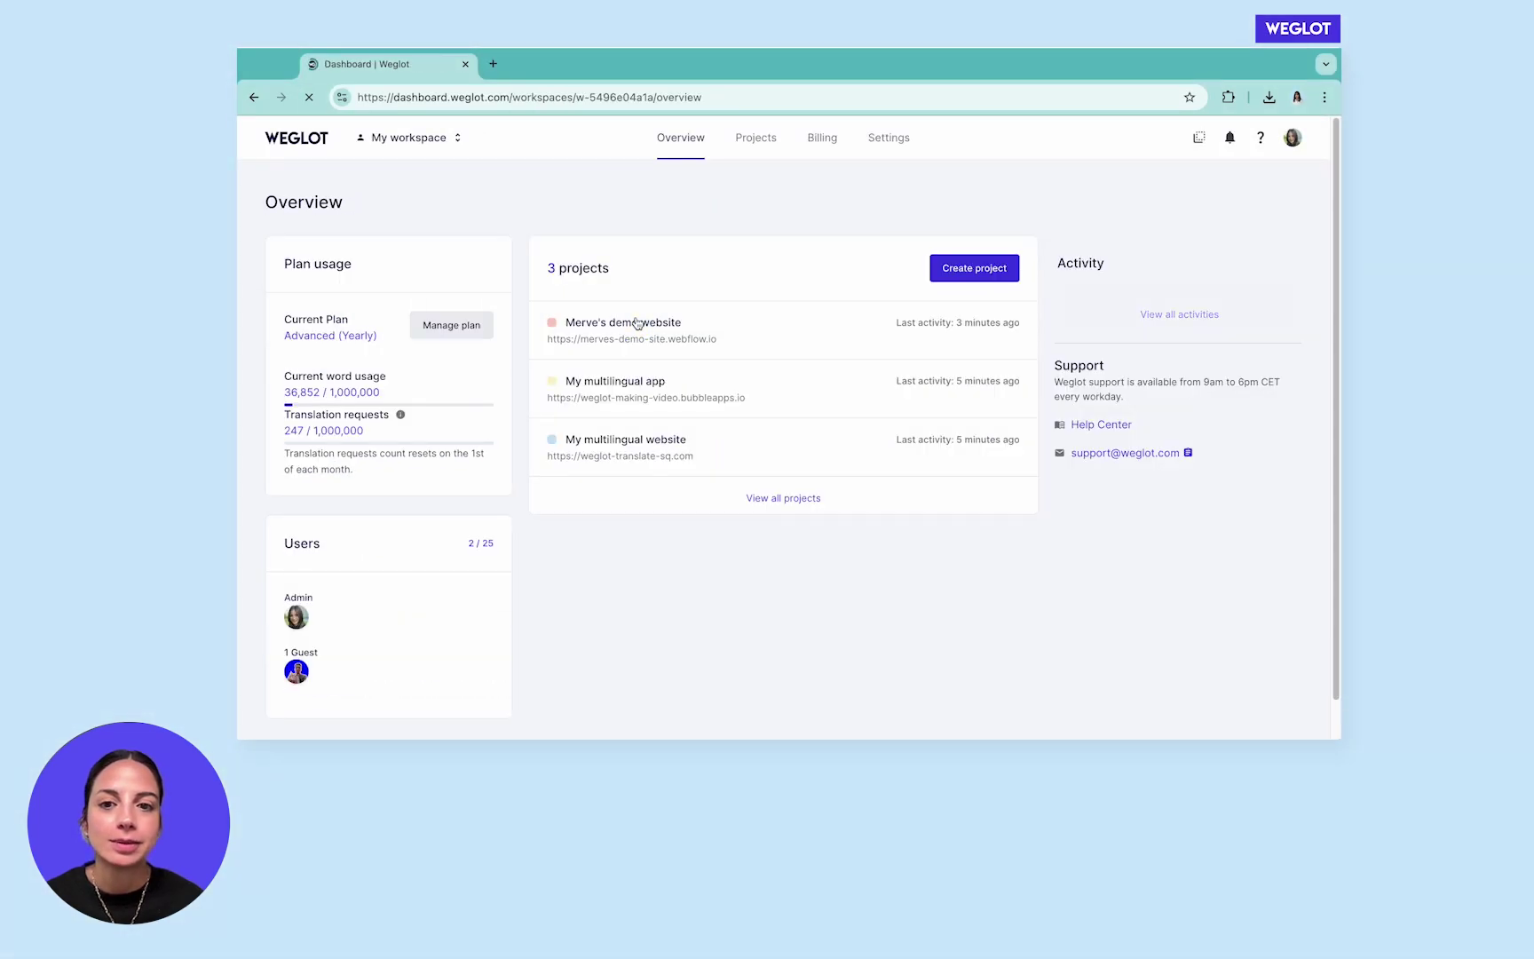
left_click(752, 330)
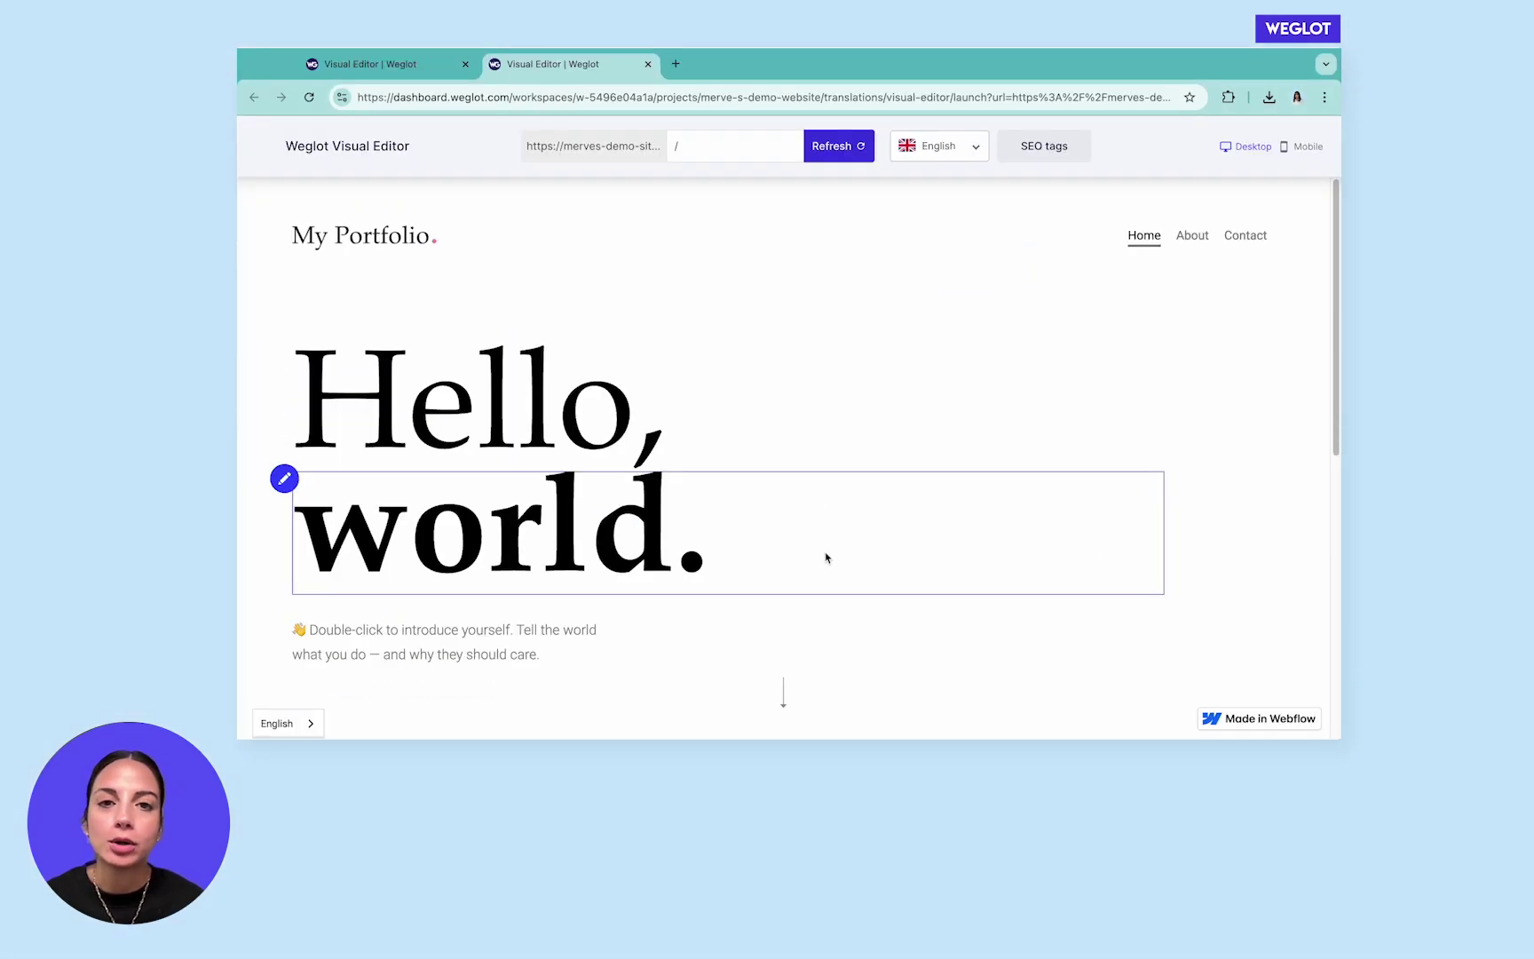
left_click(285, 355)
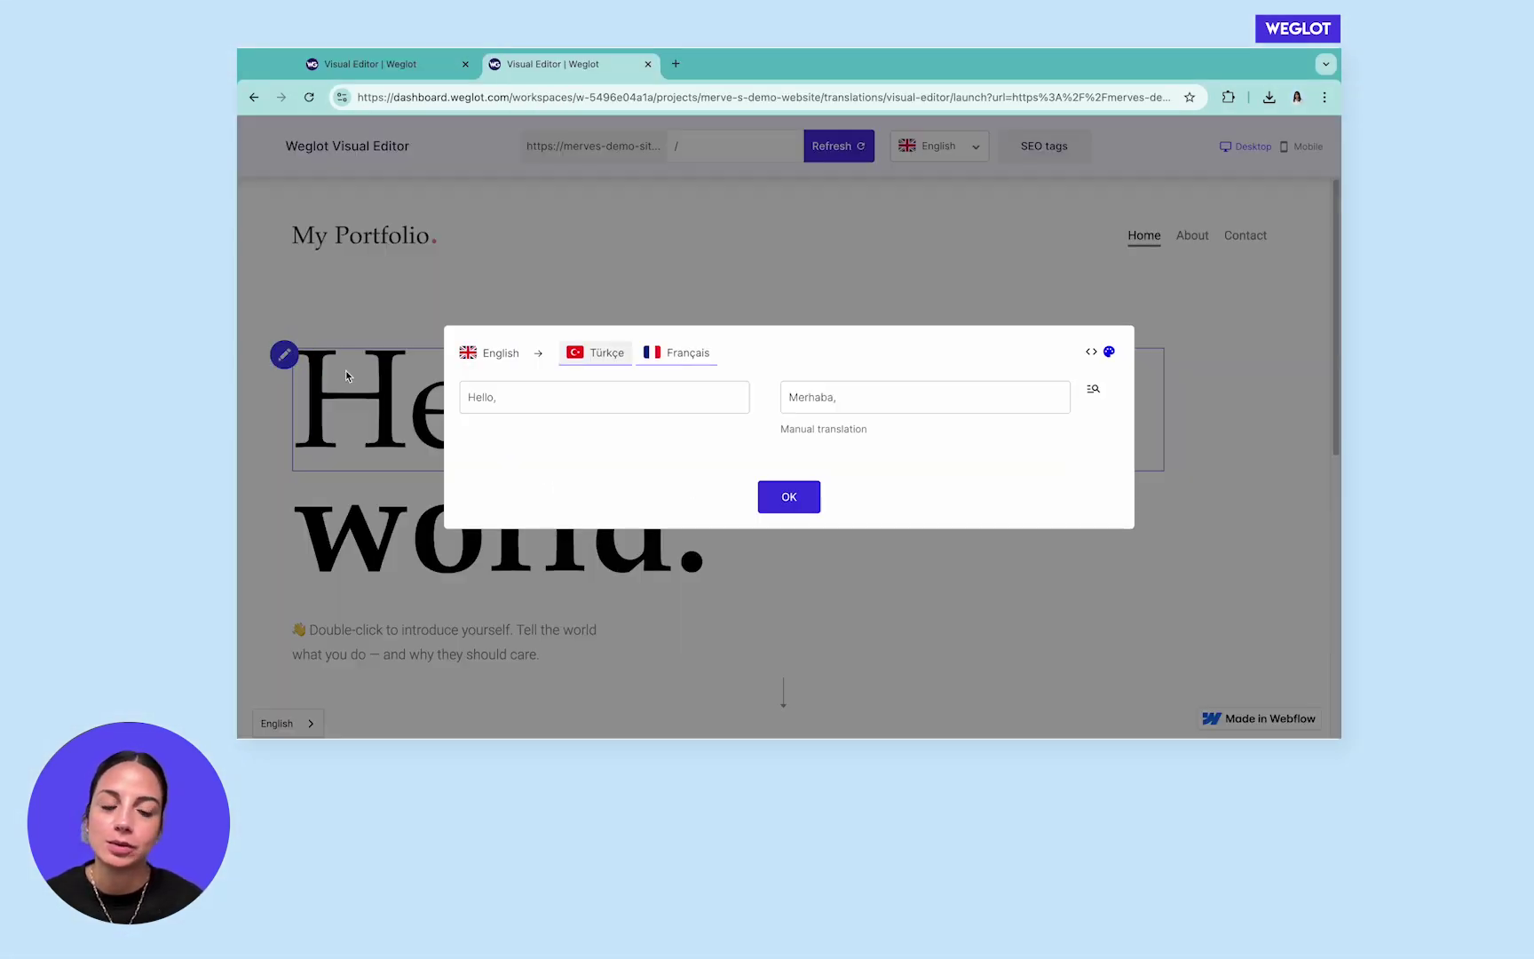
left_click_drag(844, 397, 775, 400)
type("Selam,")
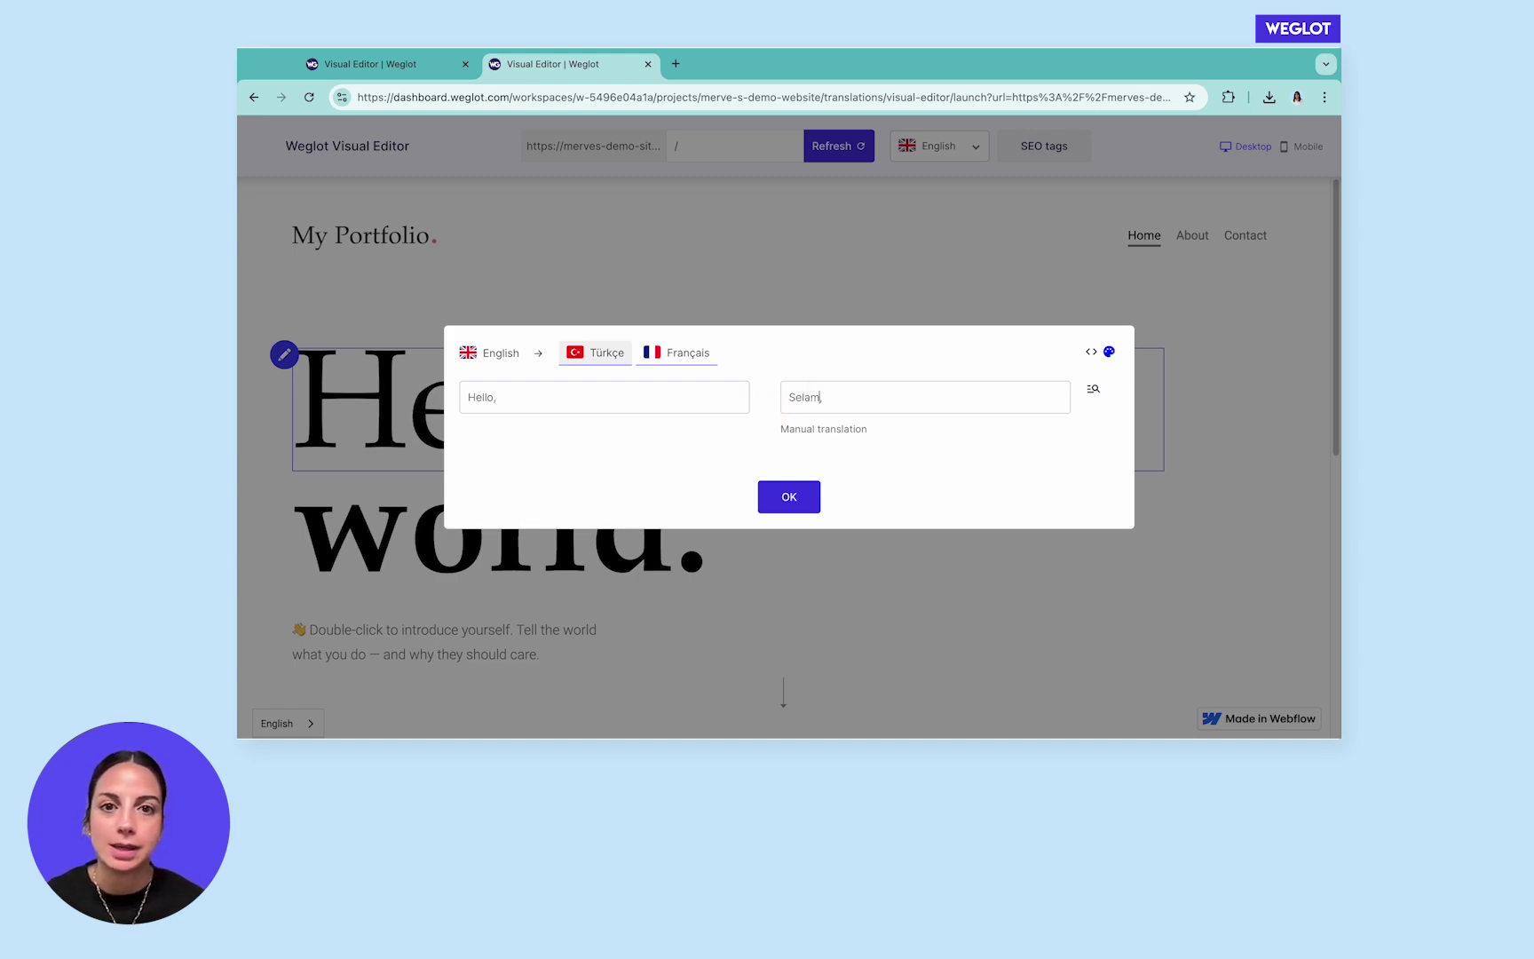
left_click(787, 493)
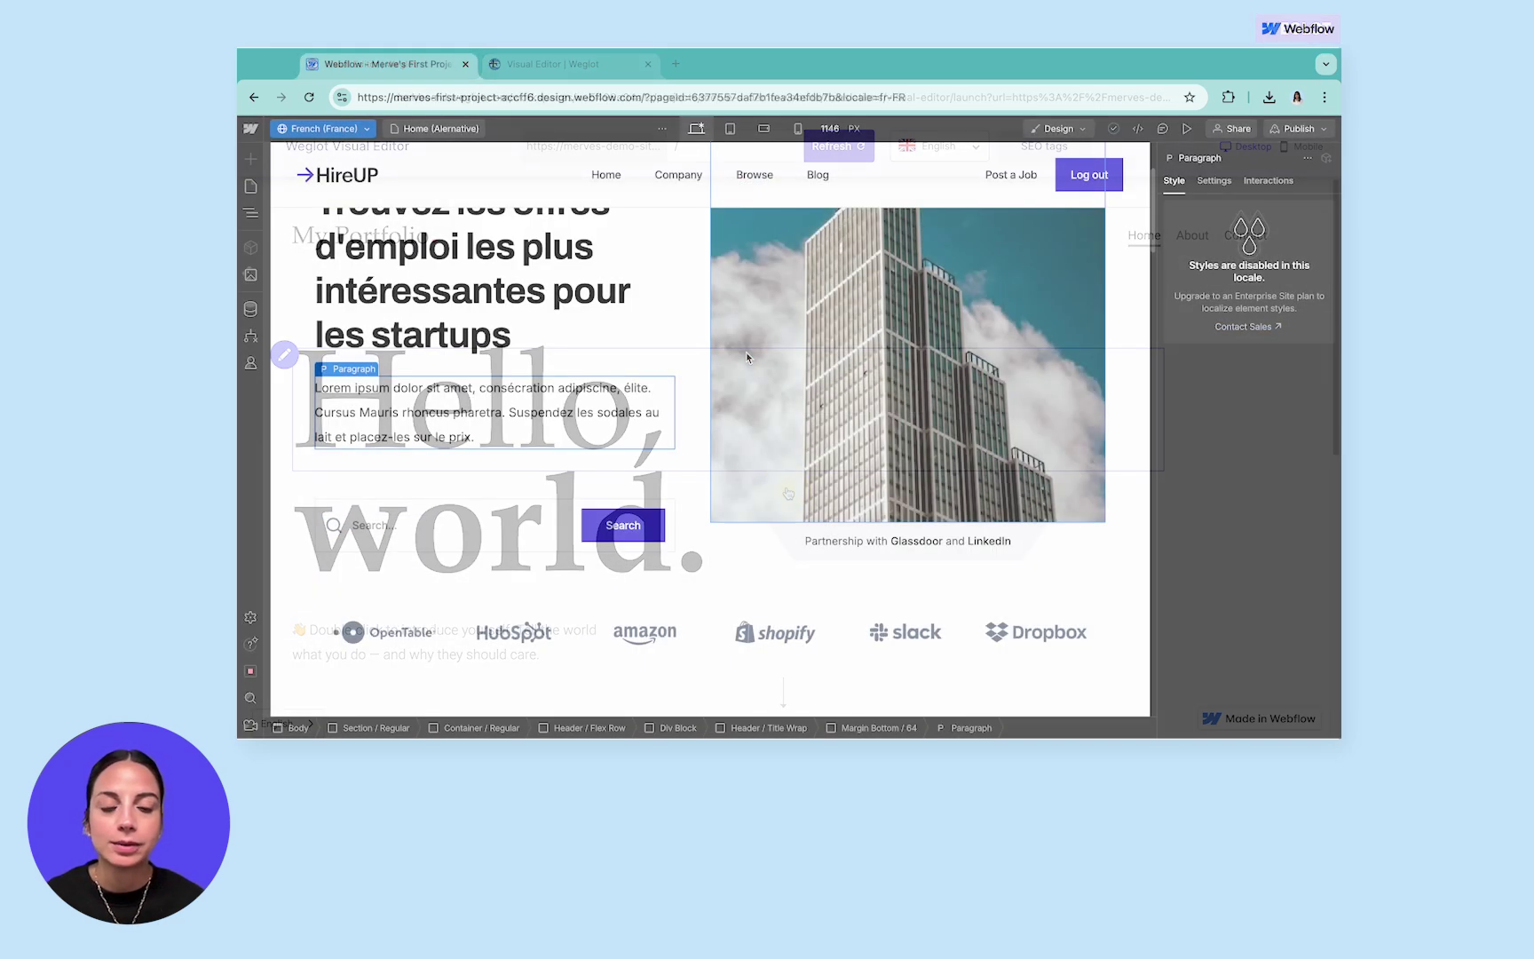
Translate the jobs heading, FEATURED label and companies heading into French (France)
scroll(746, 357, "down", 5)
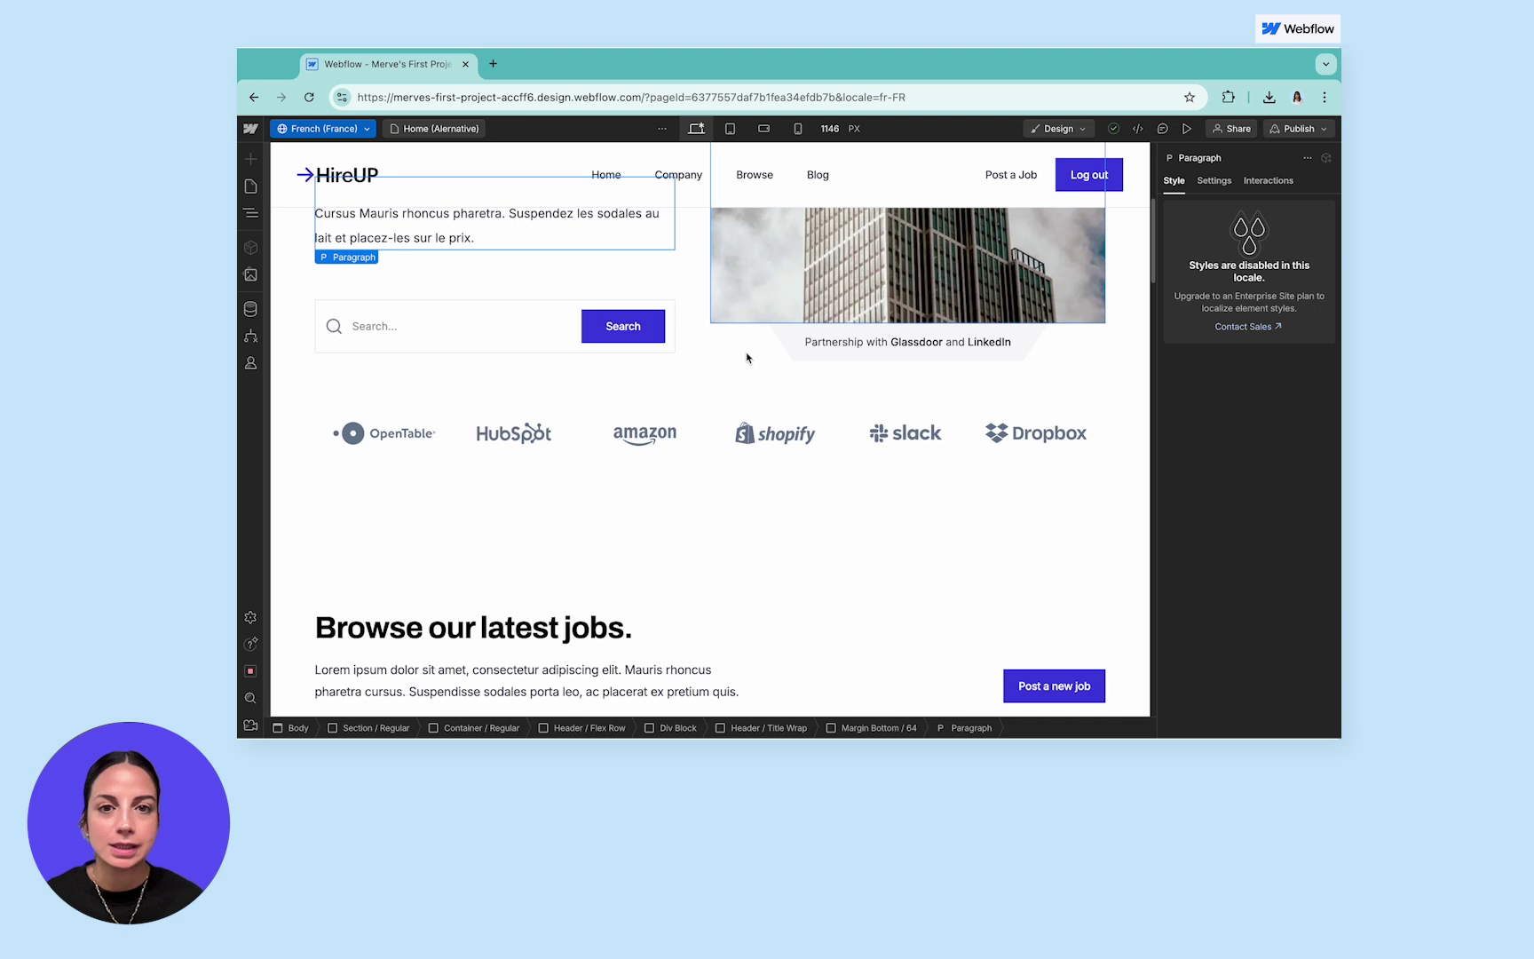
right_click(507, 444)
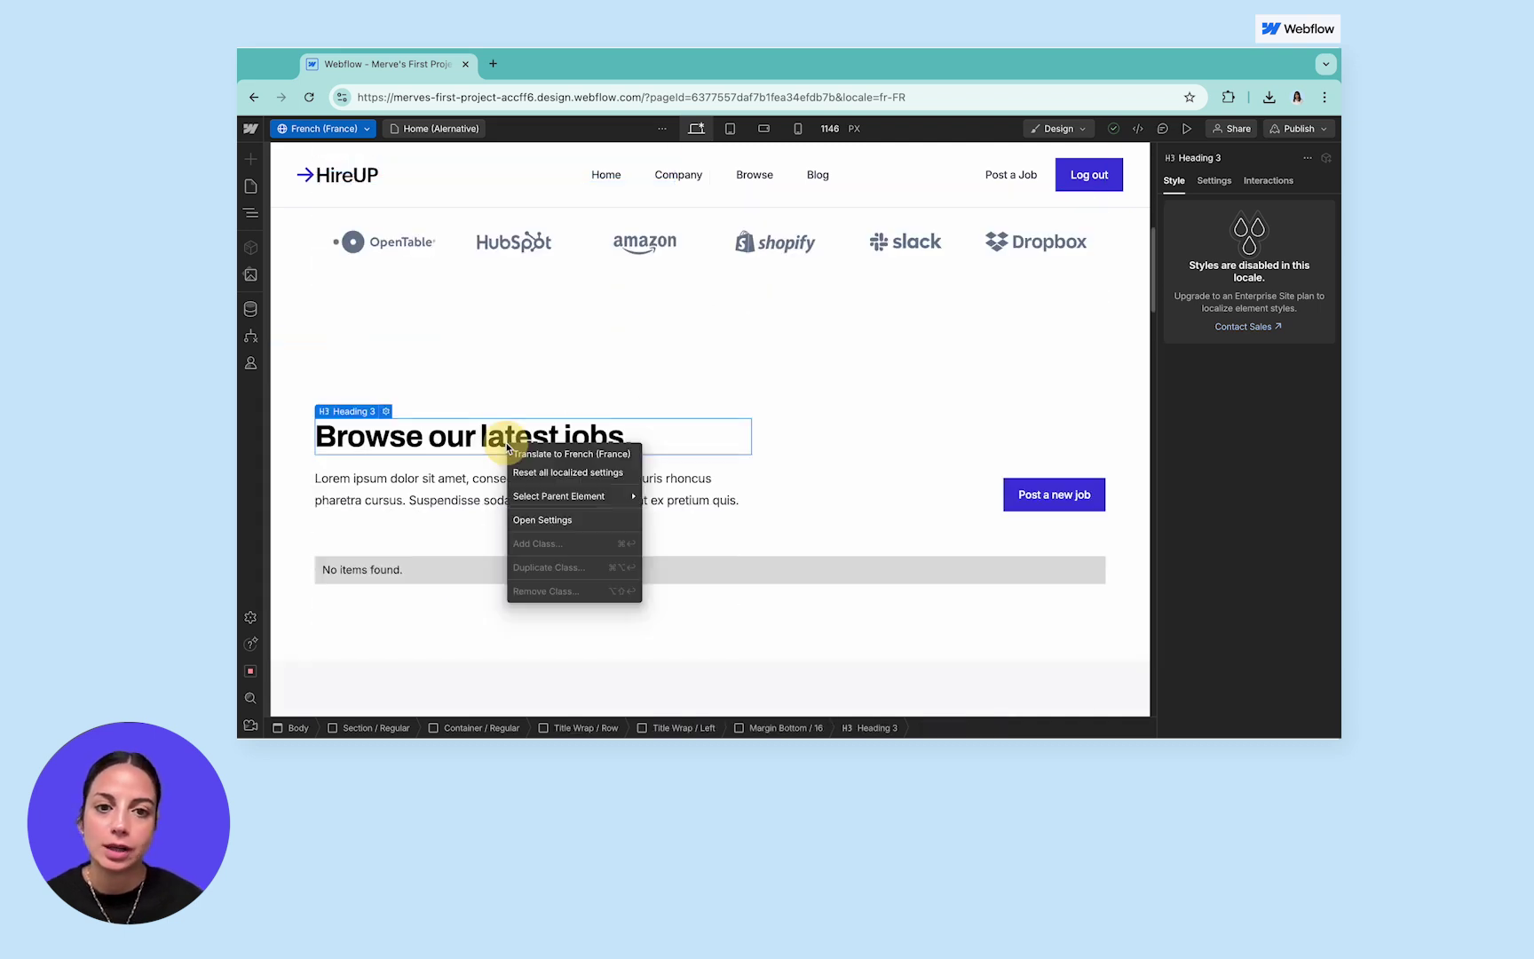
left_click(544, 457)
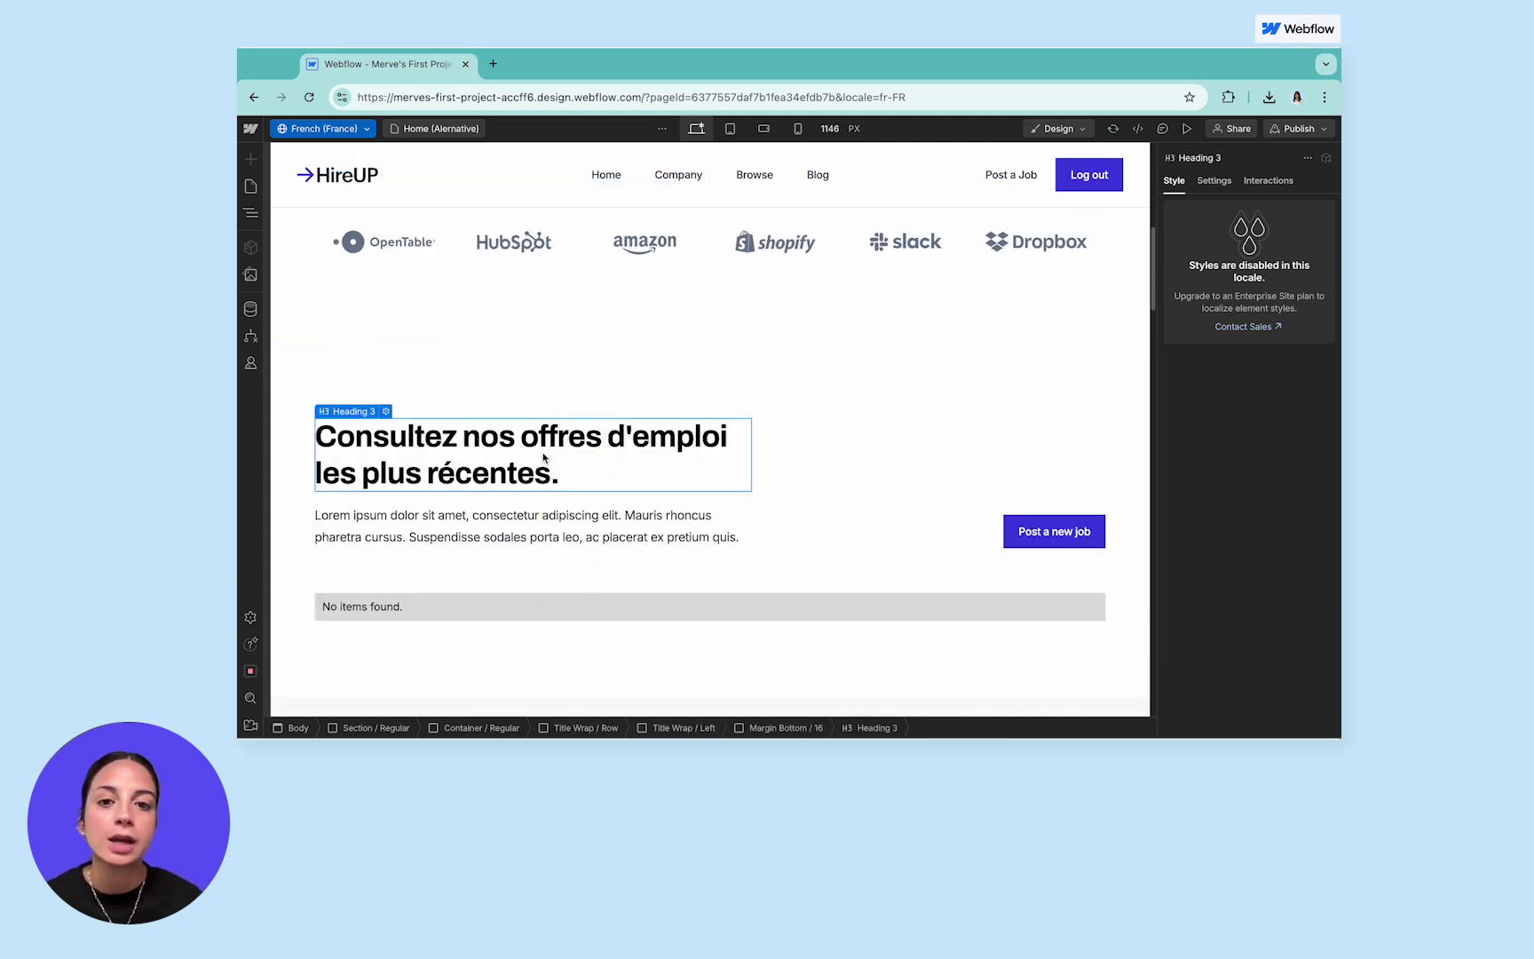
scroll(545, 457, "down", 5)
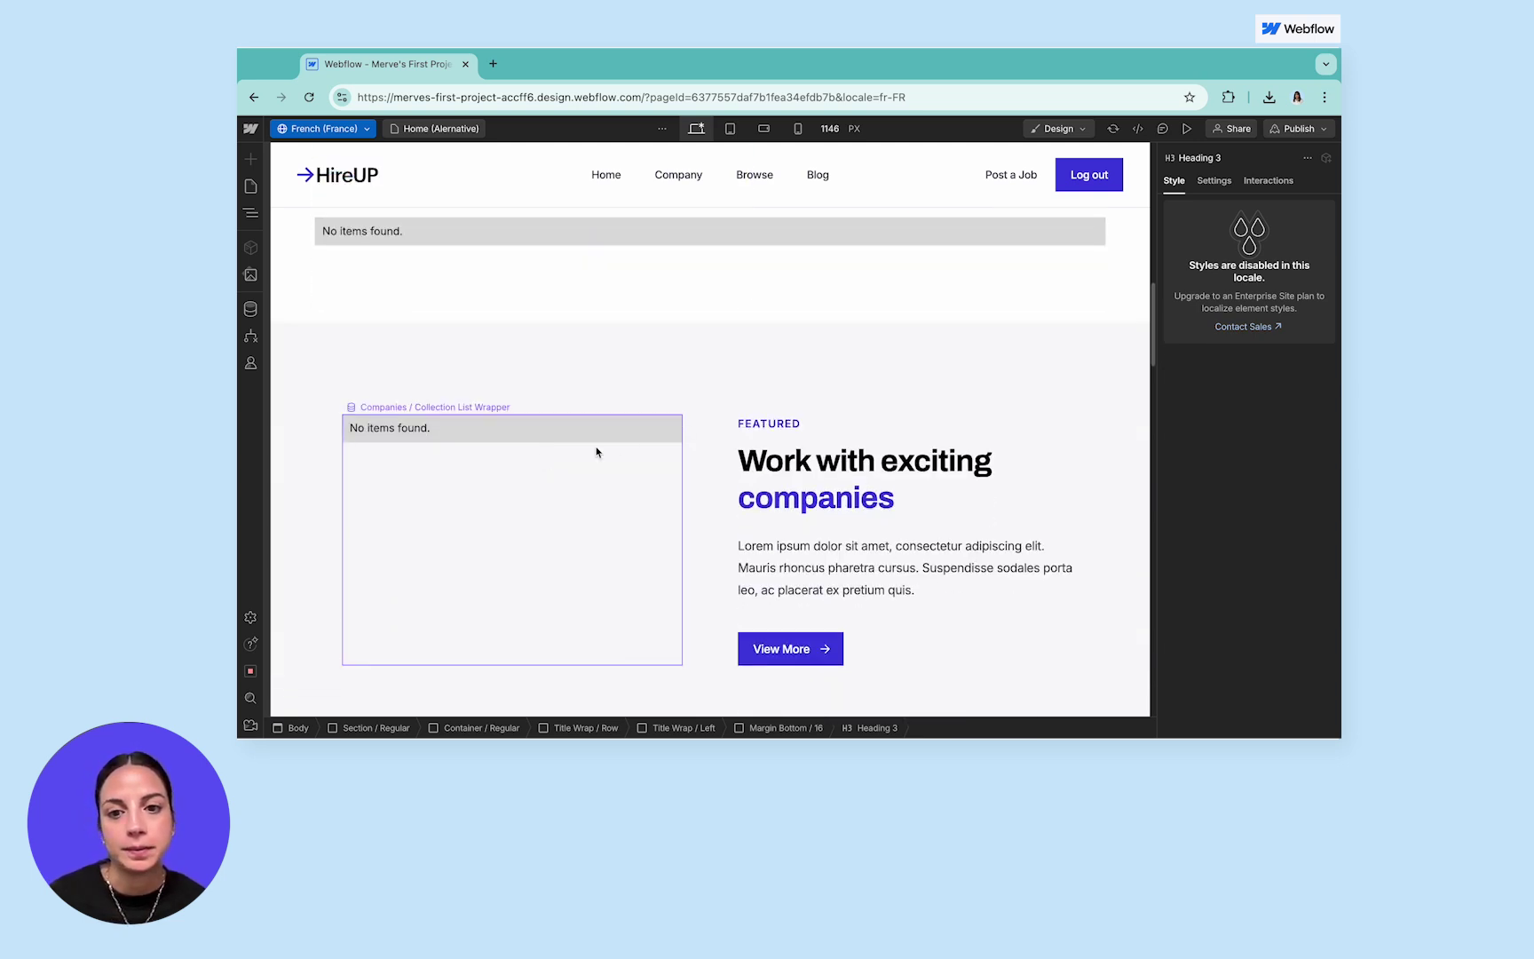
right_click(771, 424)
left_click(783, 433)
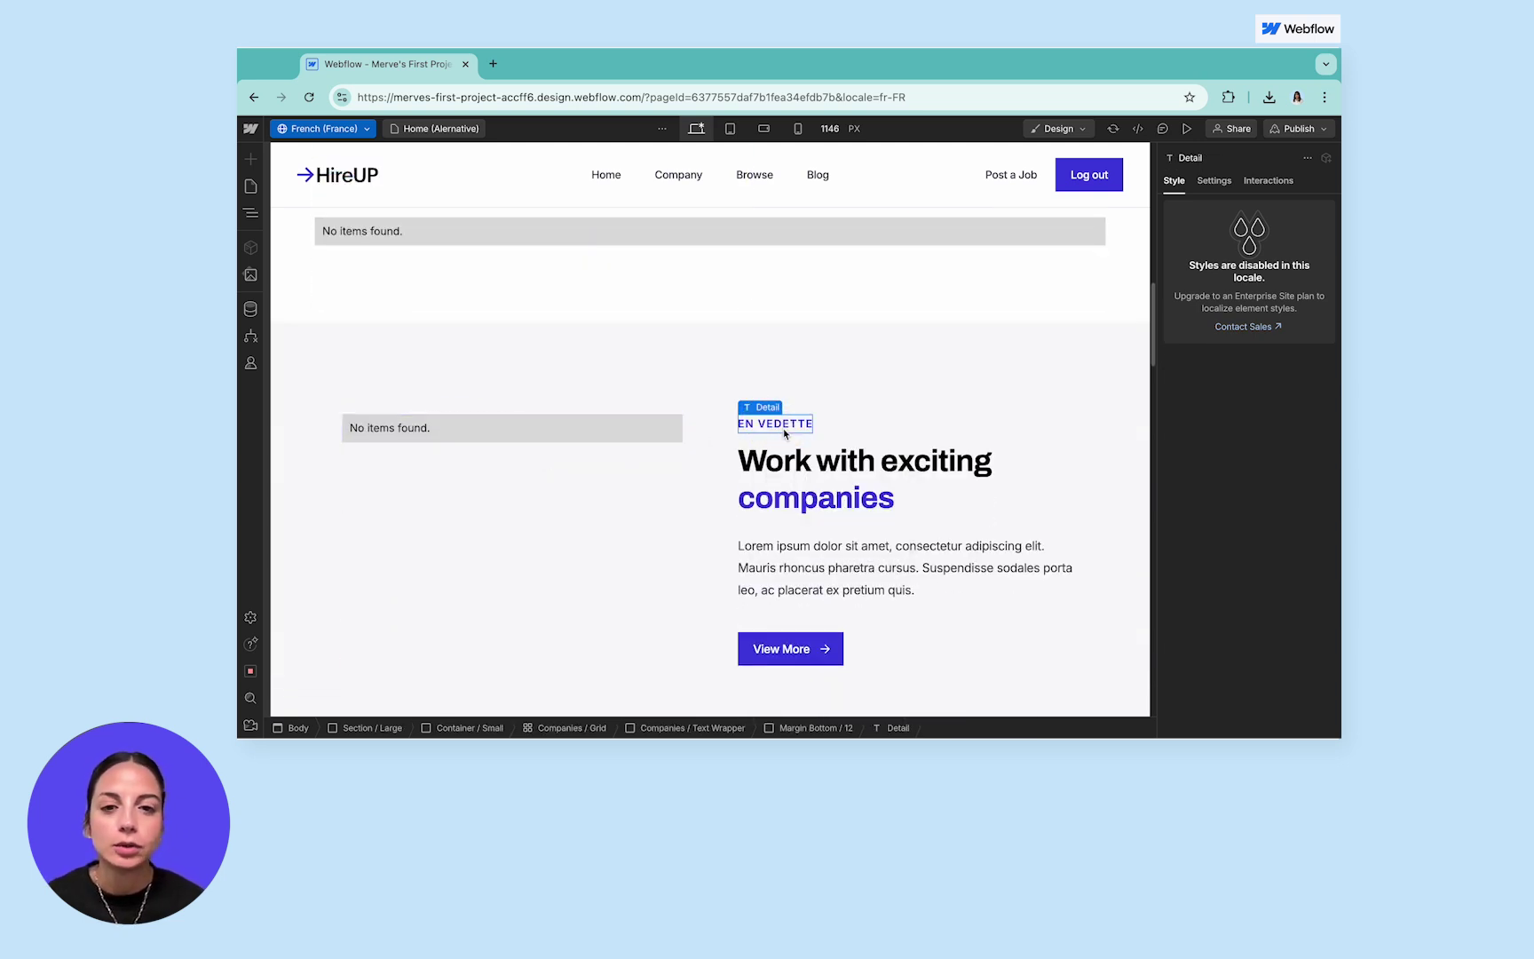
right_click(789, 455)
left_click(845, 457)
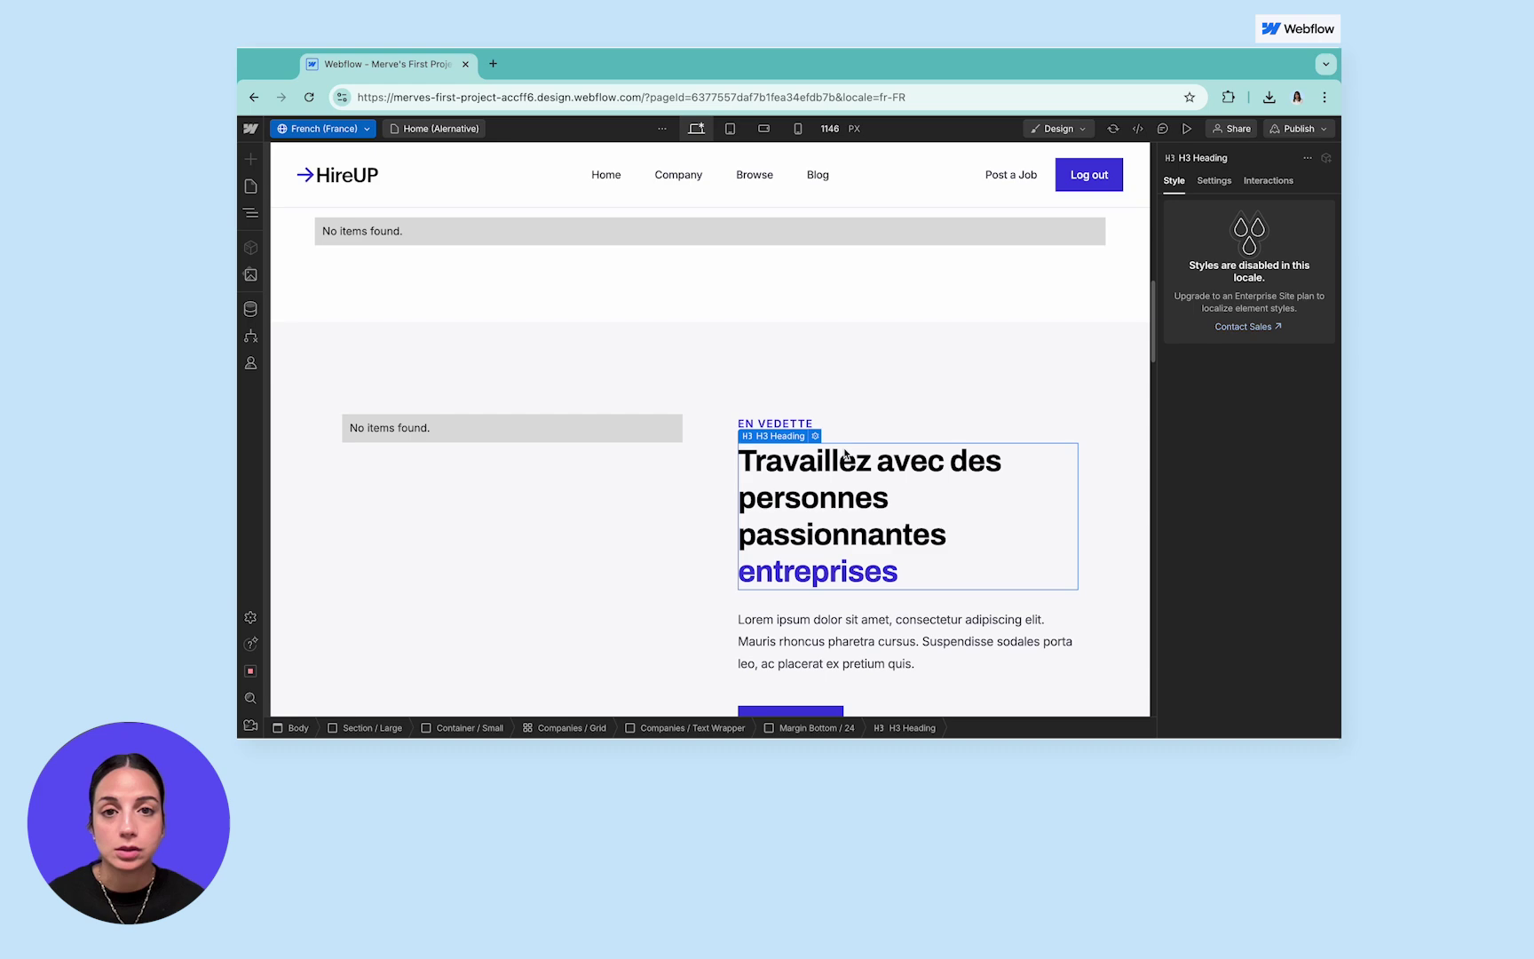
left_click(865, 418)
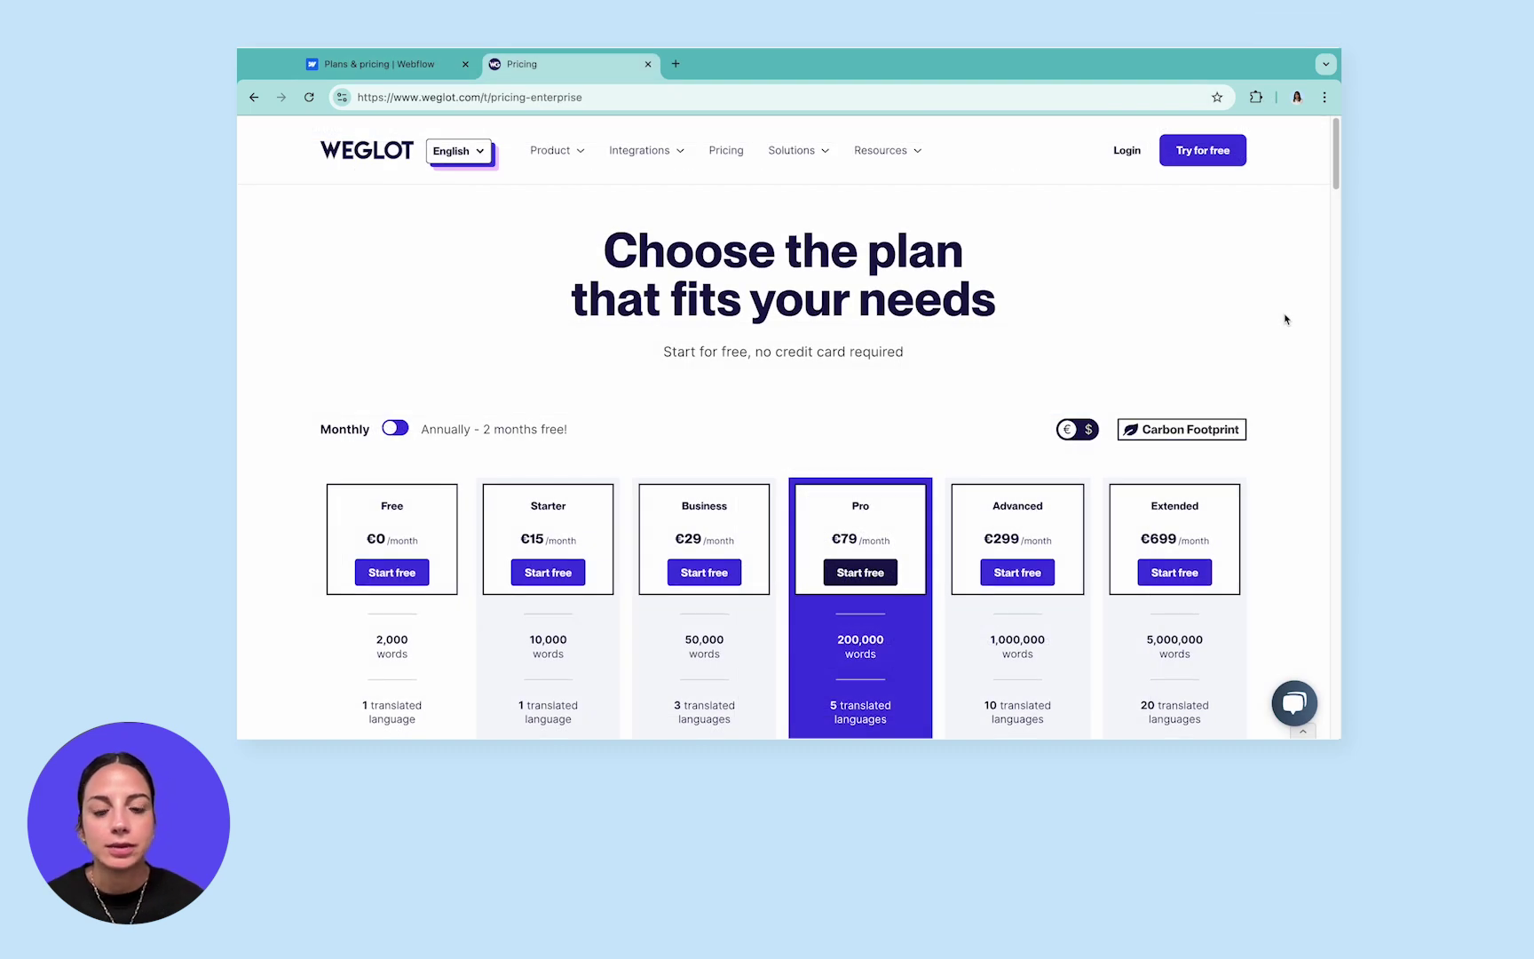
Scroll past the Weglot pricing plan cards and open the features and plan comparison table
scroll(1285, 319, "down", 3)
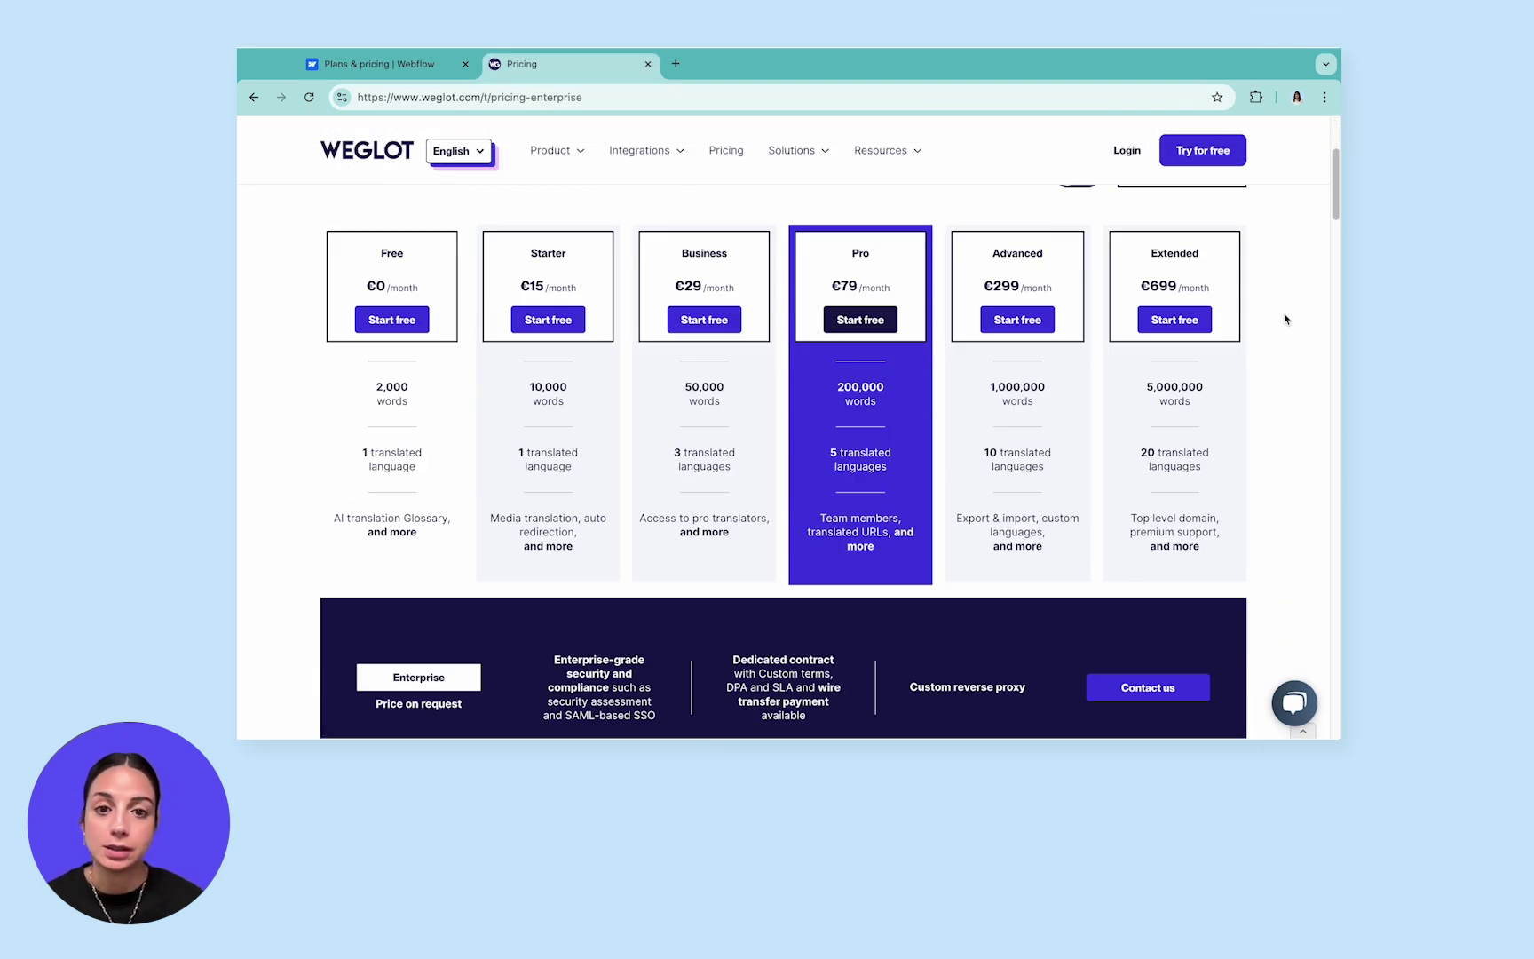
scroll(1286, 320, "down", 4)
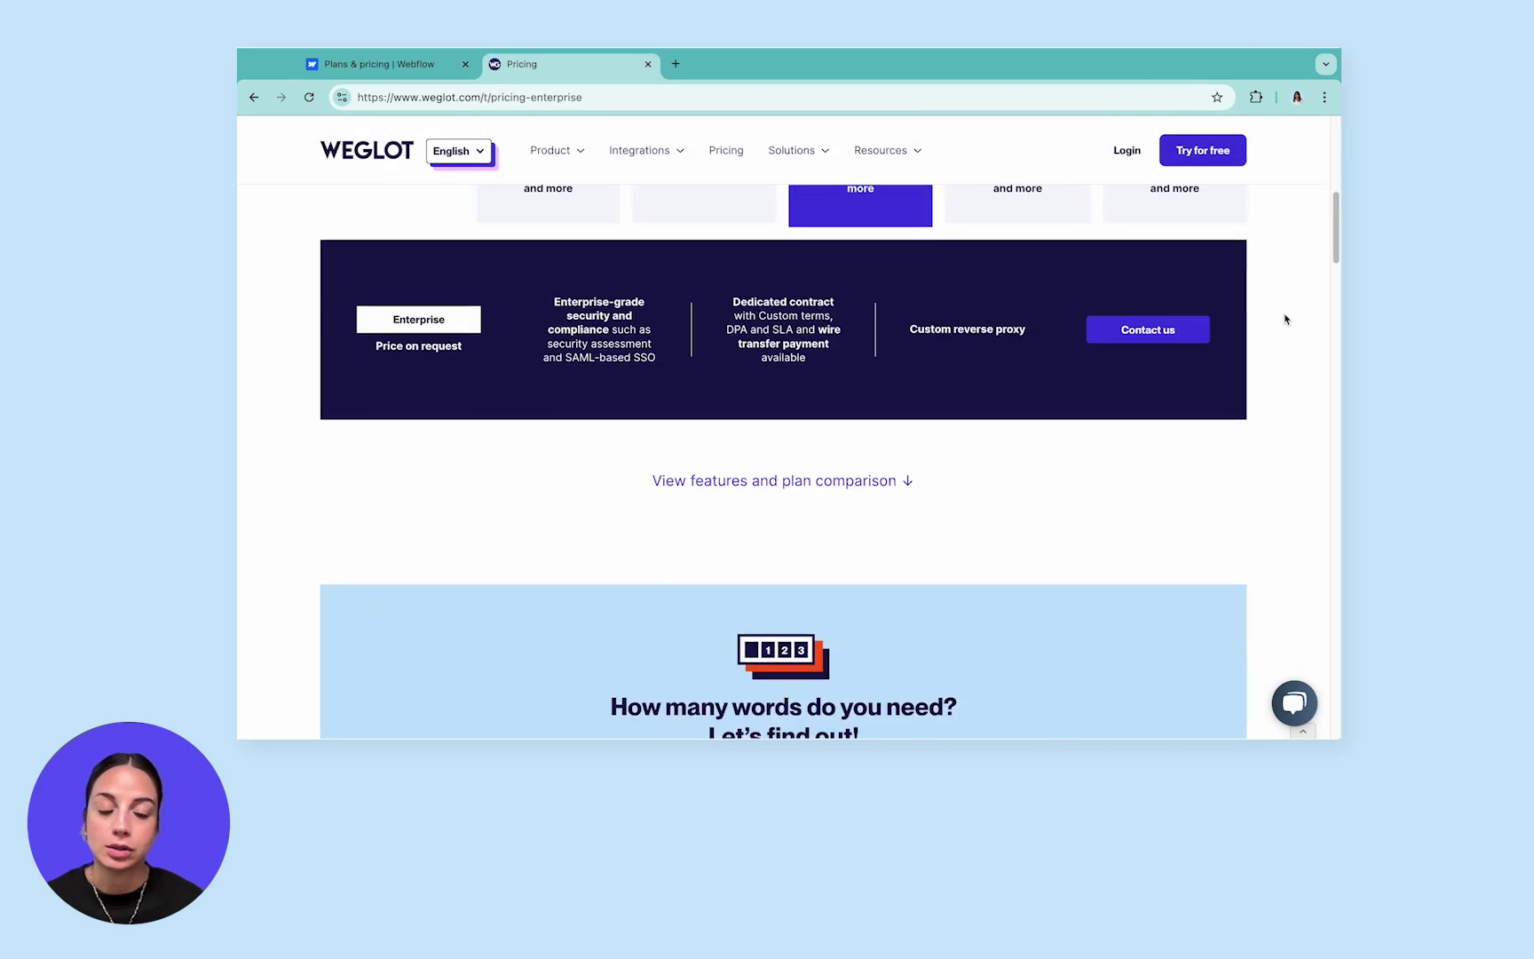
left_click(890, 480)
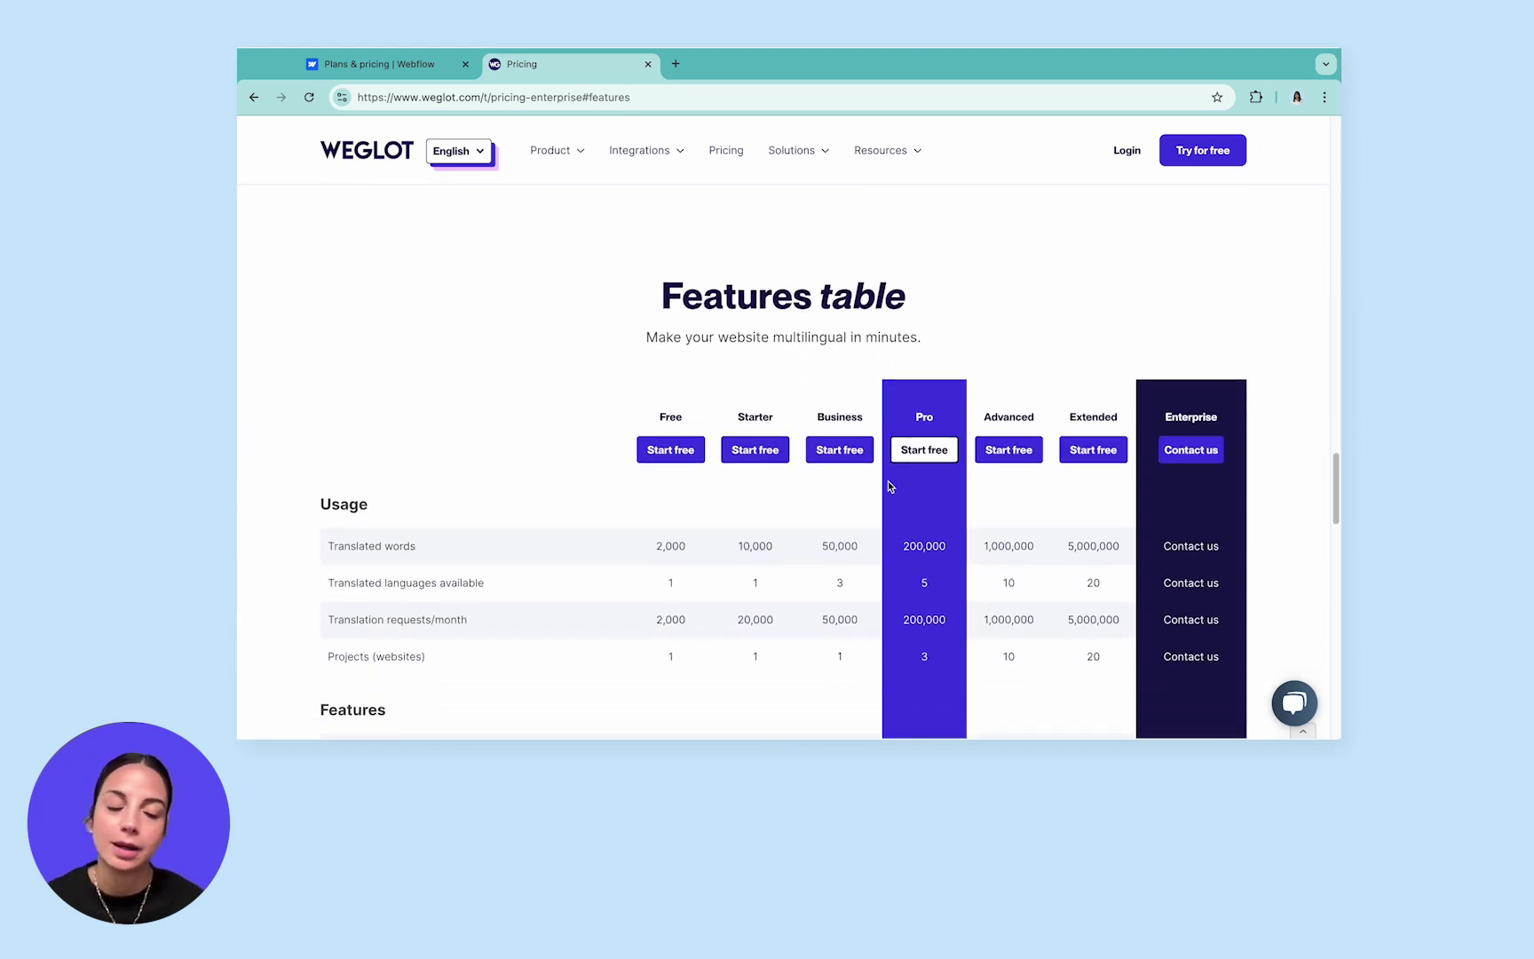
scroll(891, 486, "down", 5)
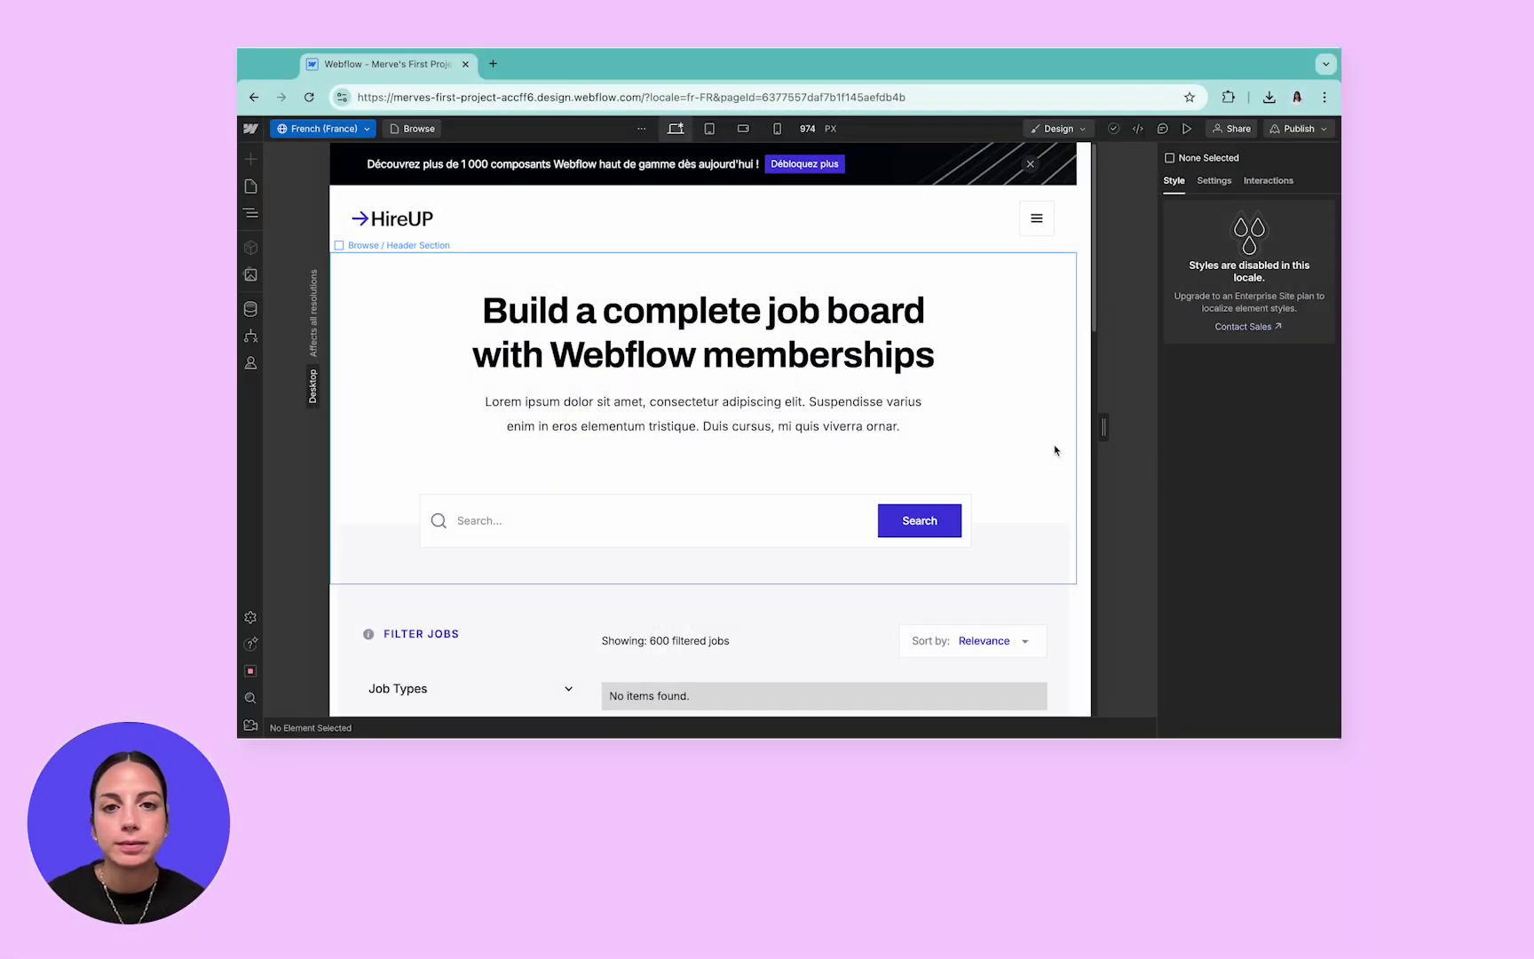
Translate the whole Browse page into French from its Body element in Navigator
left_click(251, 214)
right_click(306, 184)
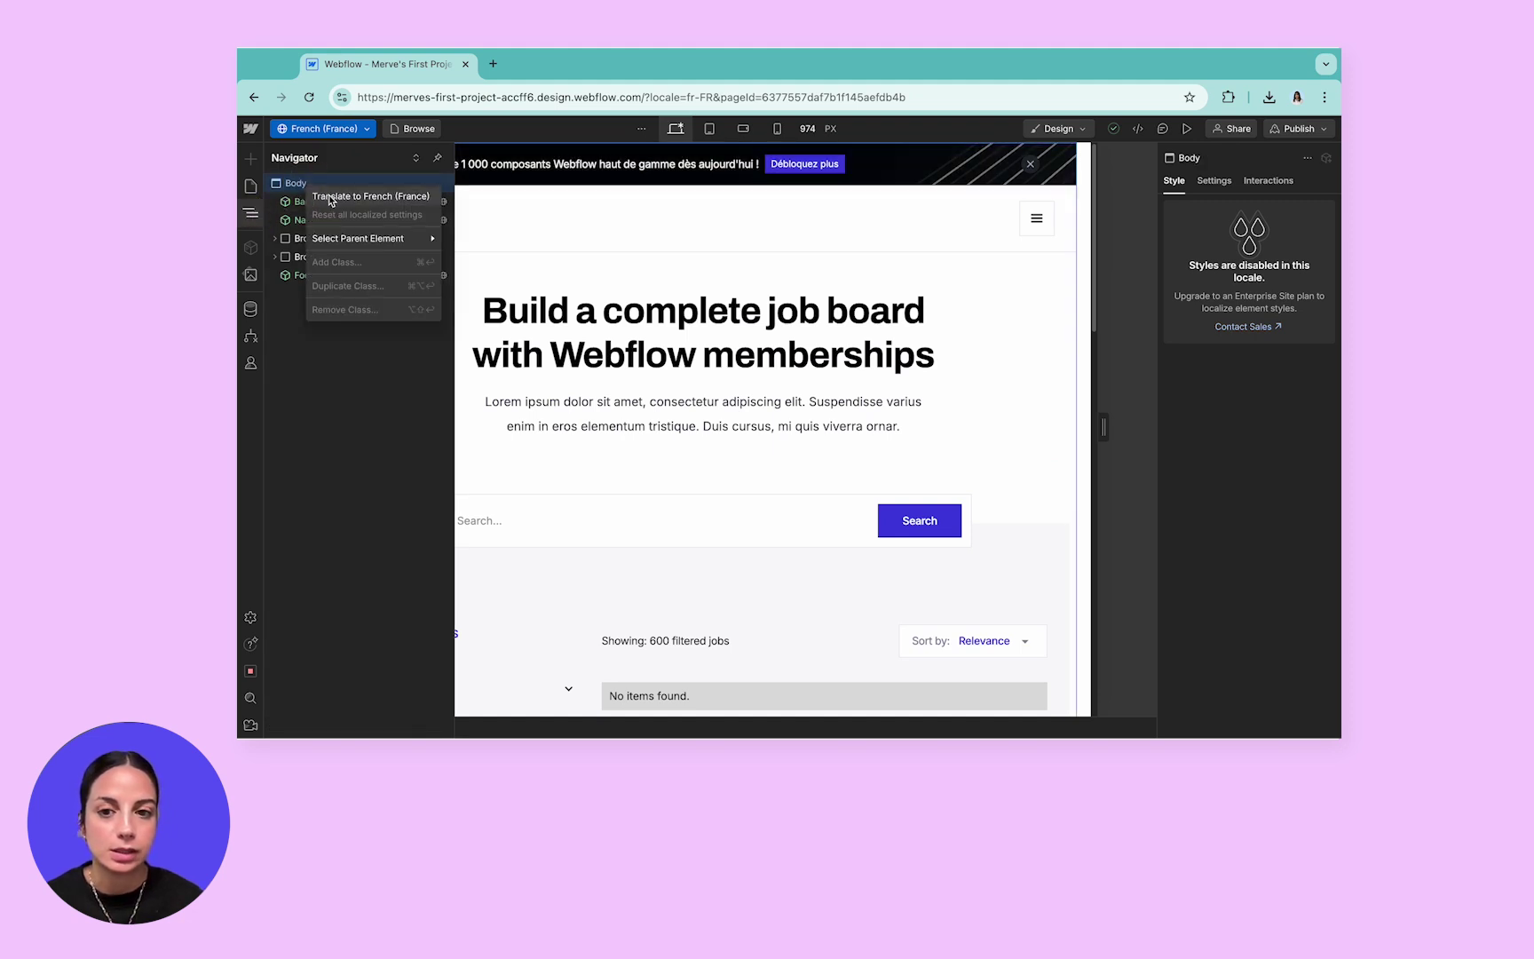
left_click(330, 201)
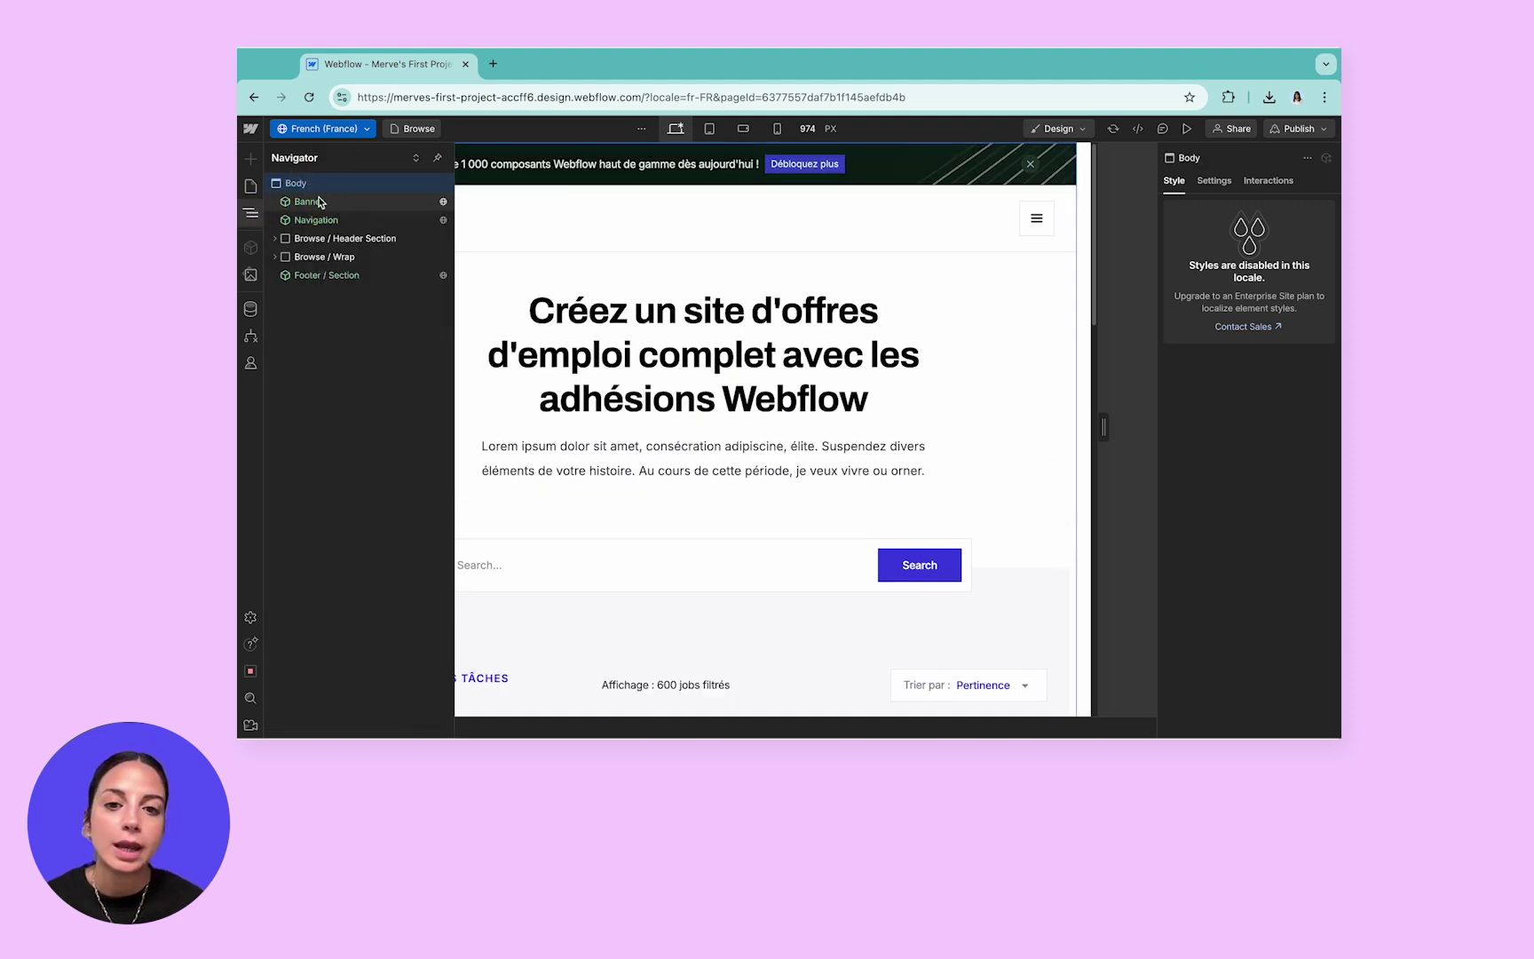
Translate the Blog page's Title Tag and Meta Description into French
left_click(252, 191)
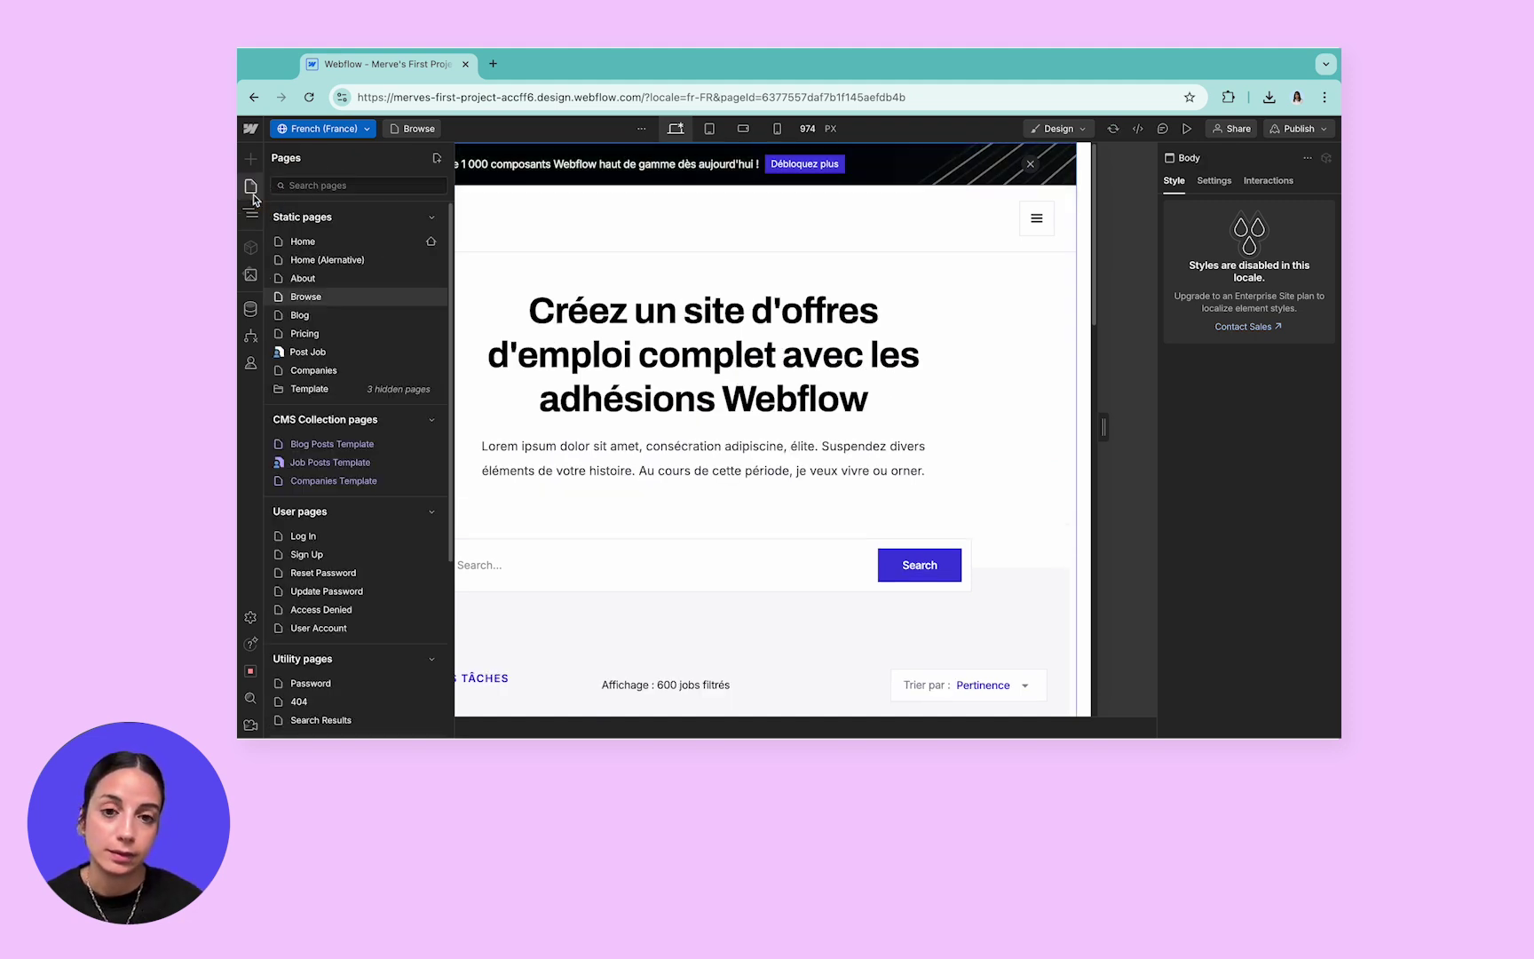
left_click(432, 316)
scroll(617, 343, "down", 5)
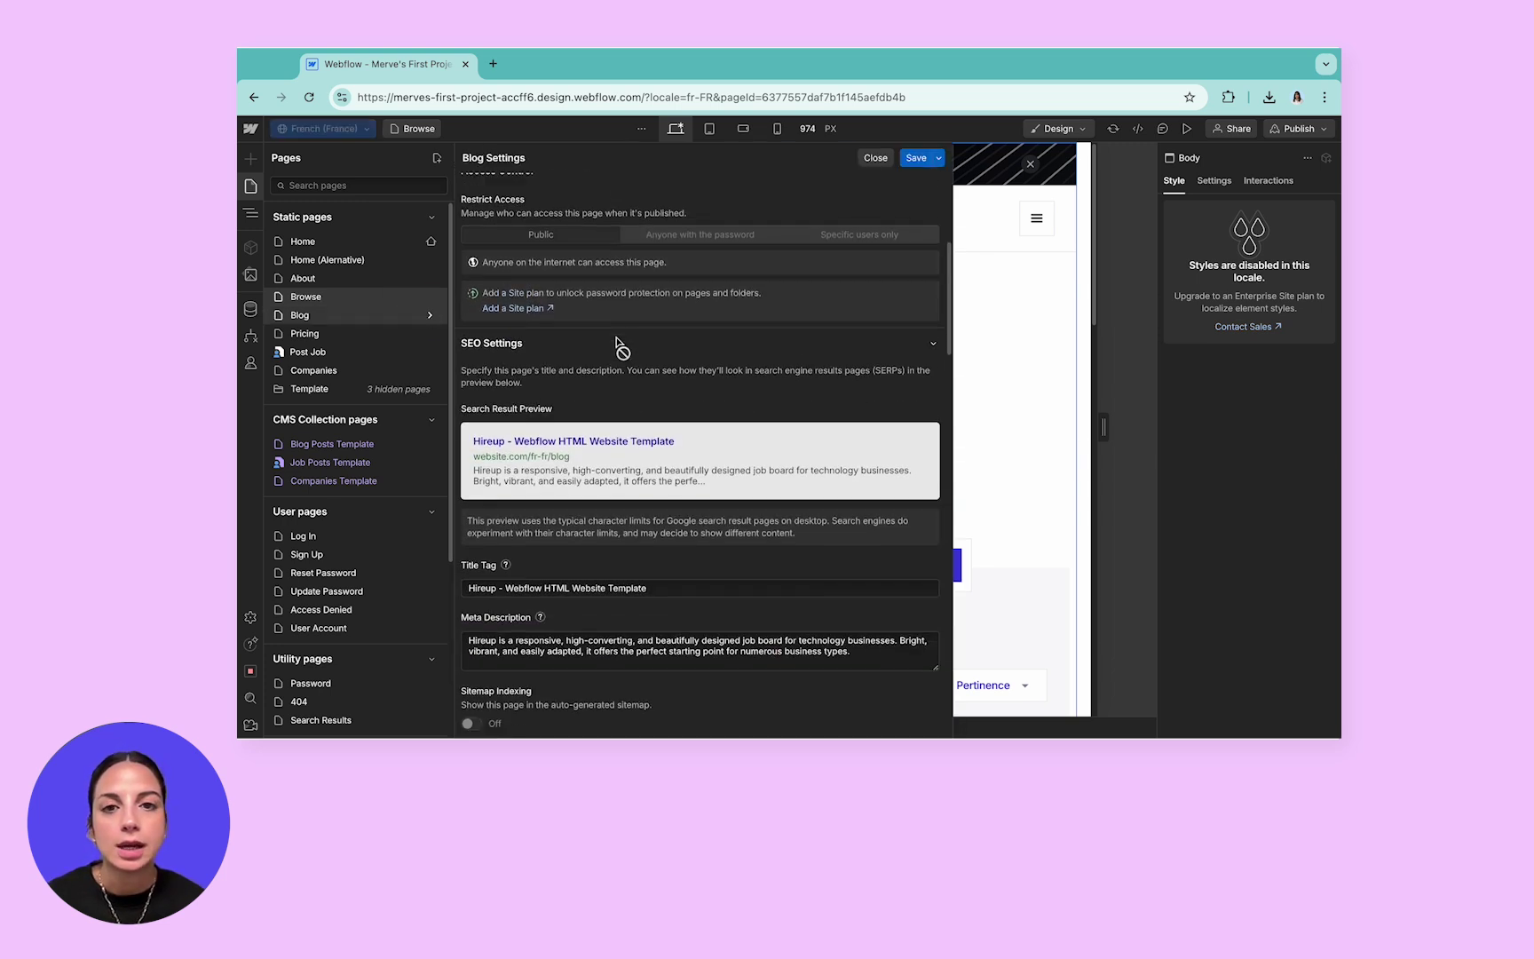
scroll(617, 343, "down", 2)
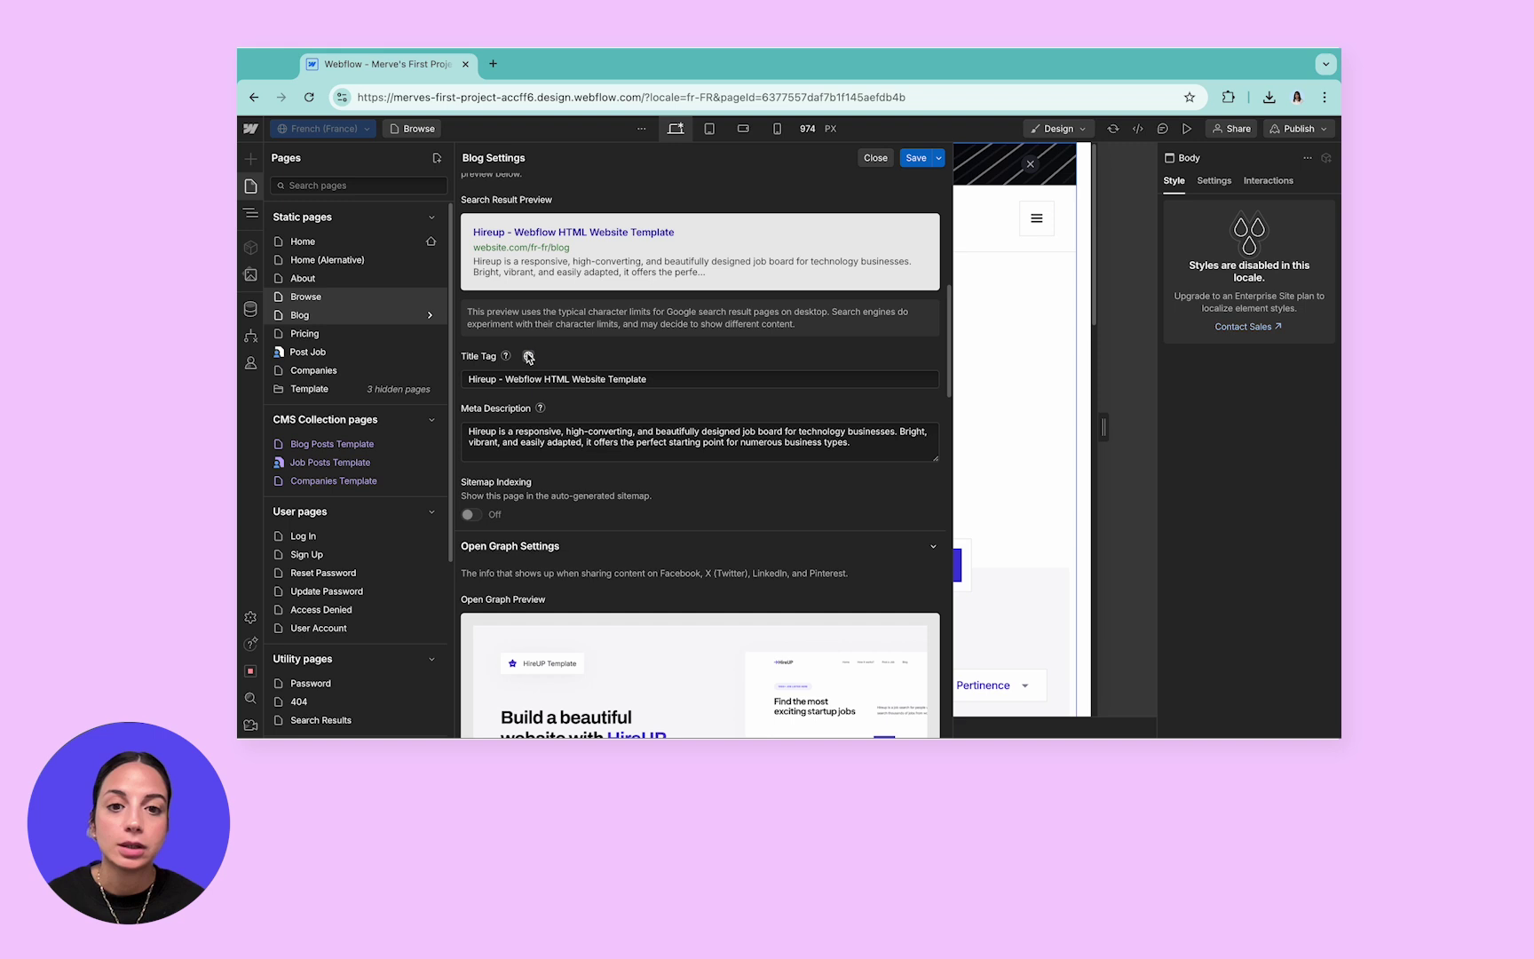
left_click(528, 356)
left_click(563, 409)
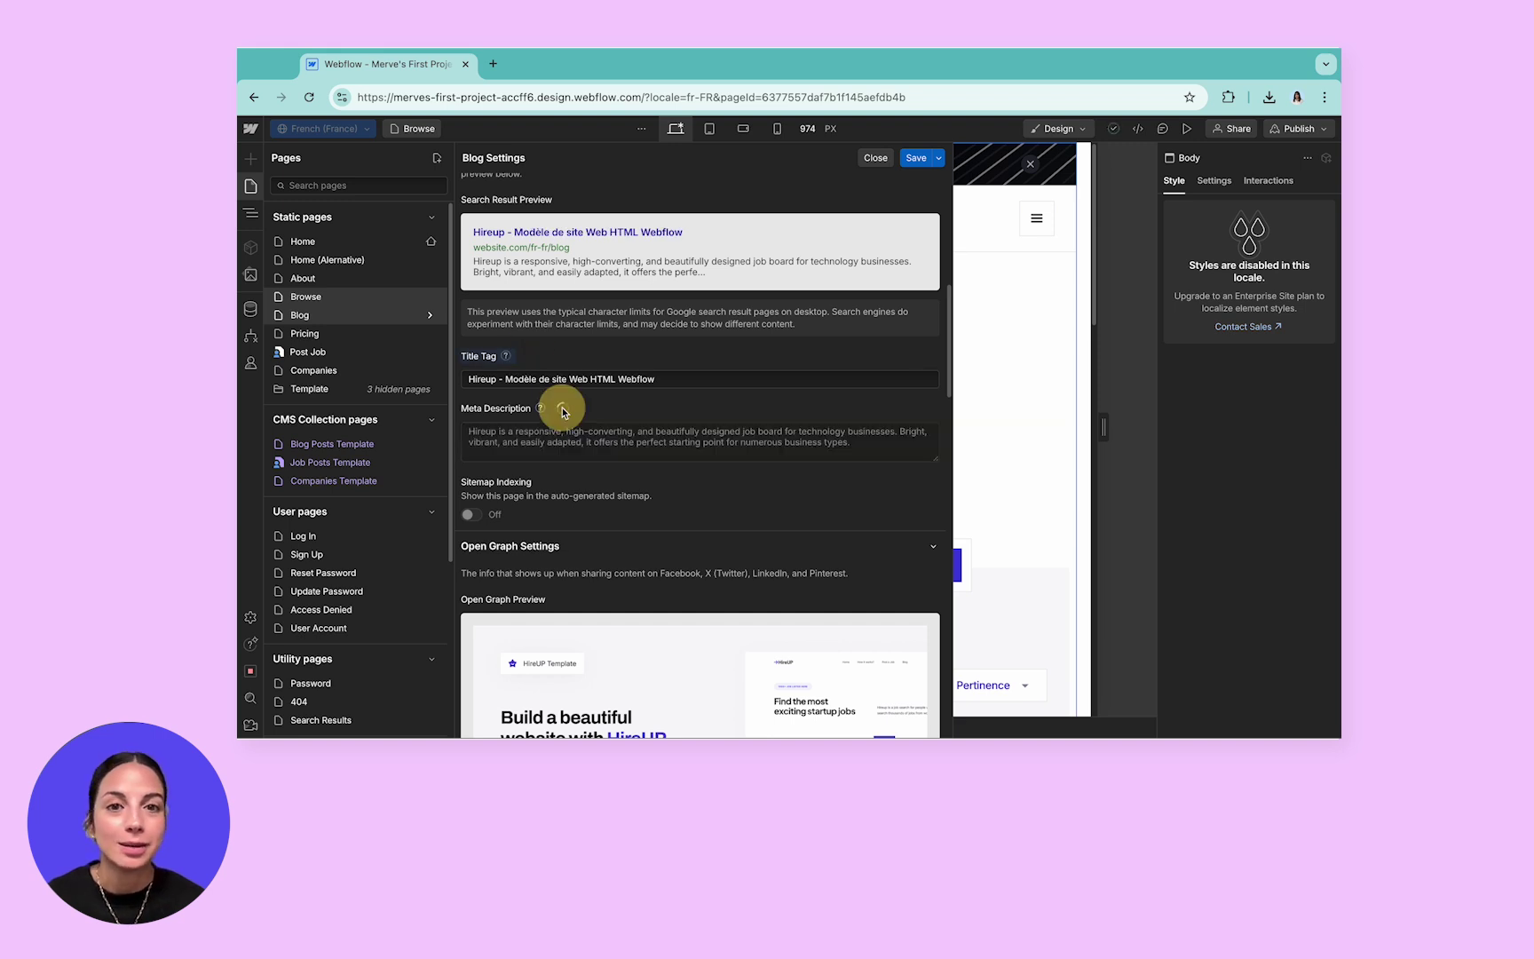
Save the translated SEO settings and open the portrait image's details in Assets
left_click(253, 280)
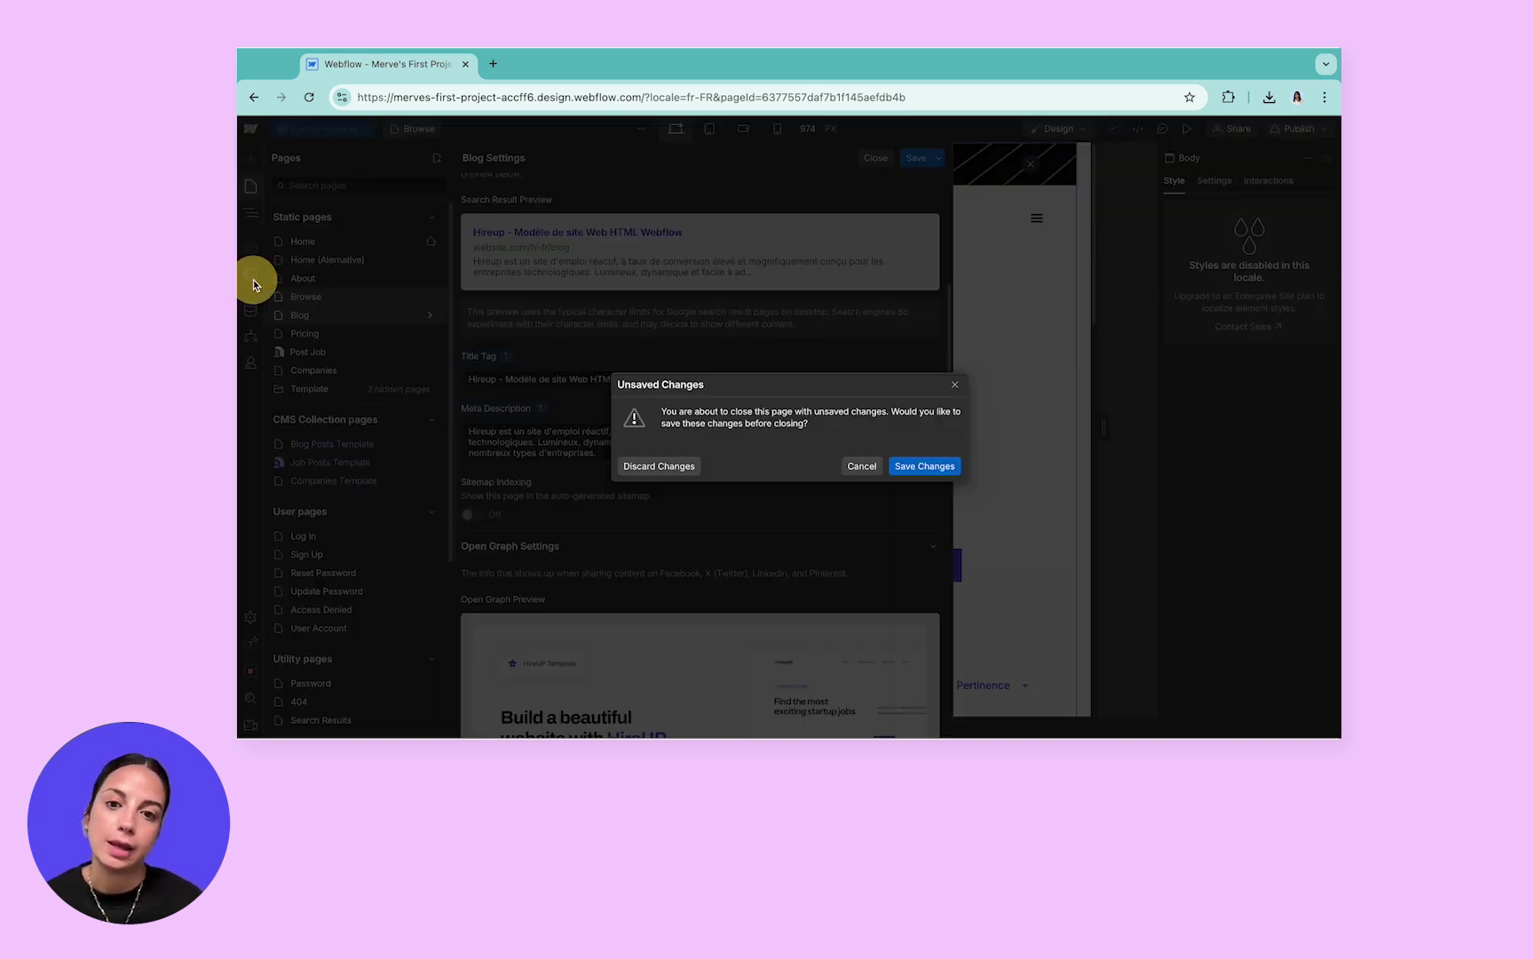
left_click(901, 466)
scroll(422, 436, "down", 4)
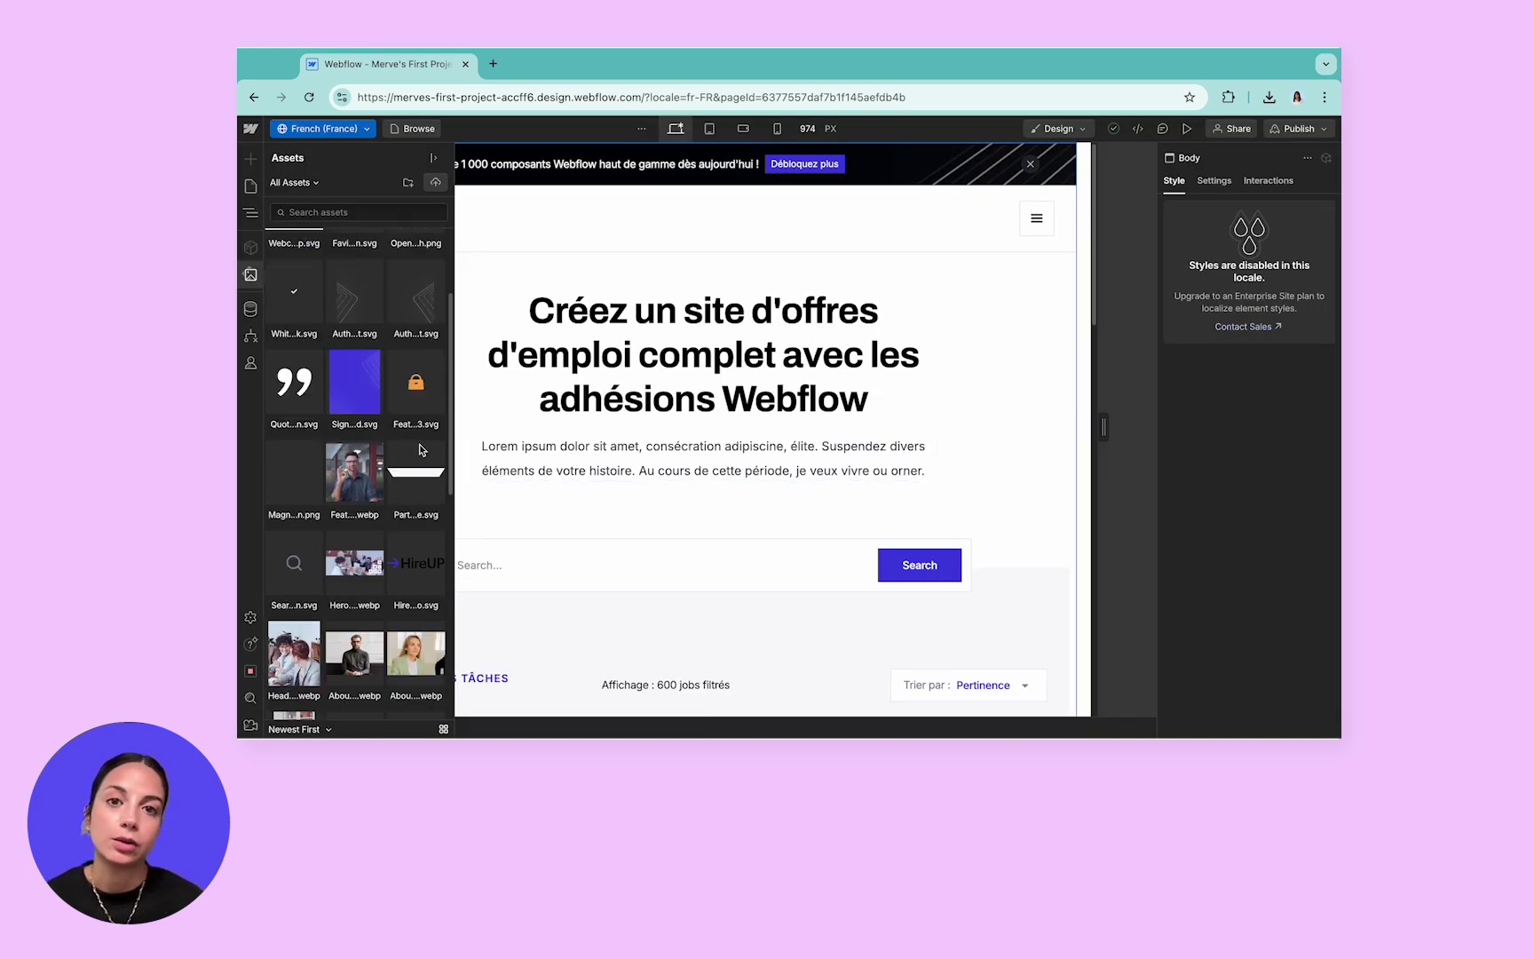
left_click(434, 451)
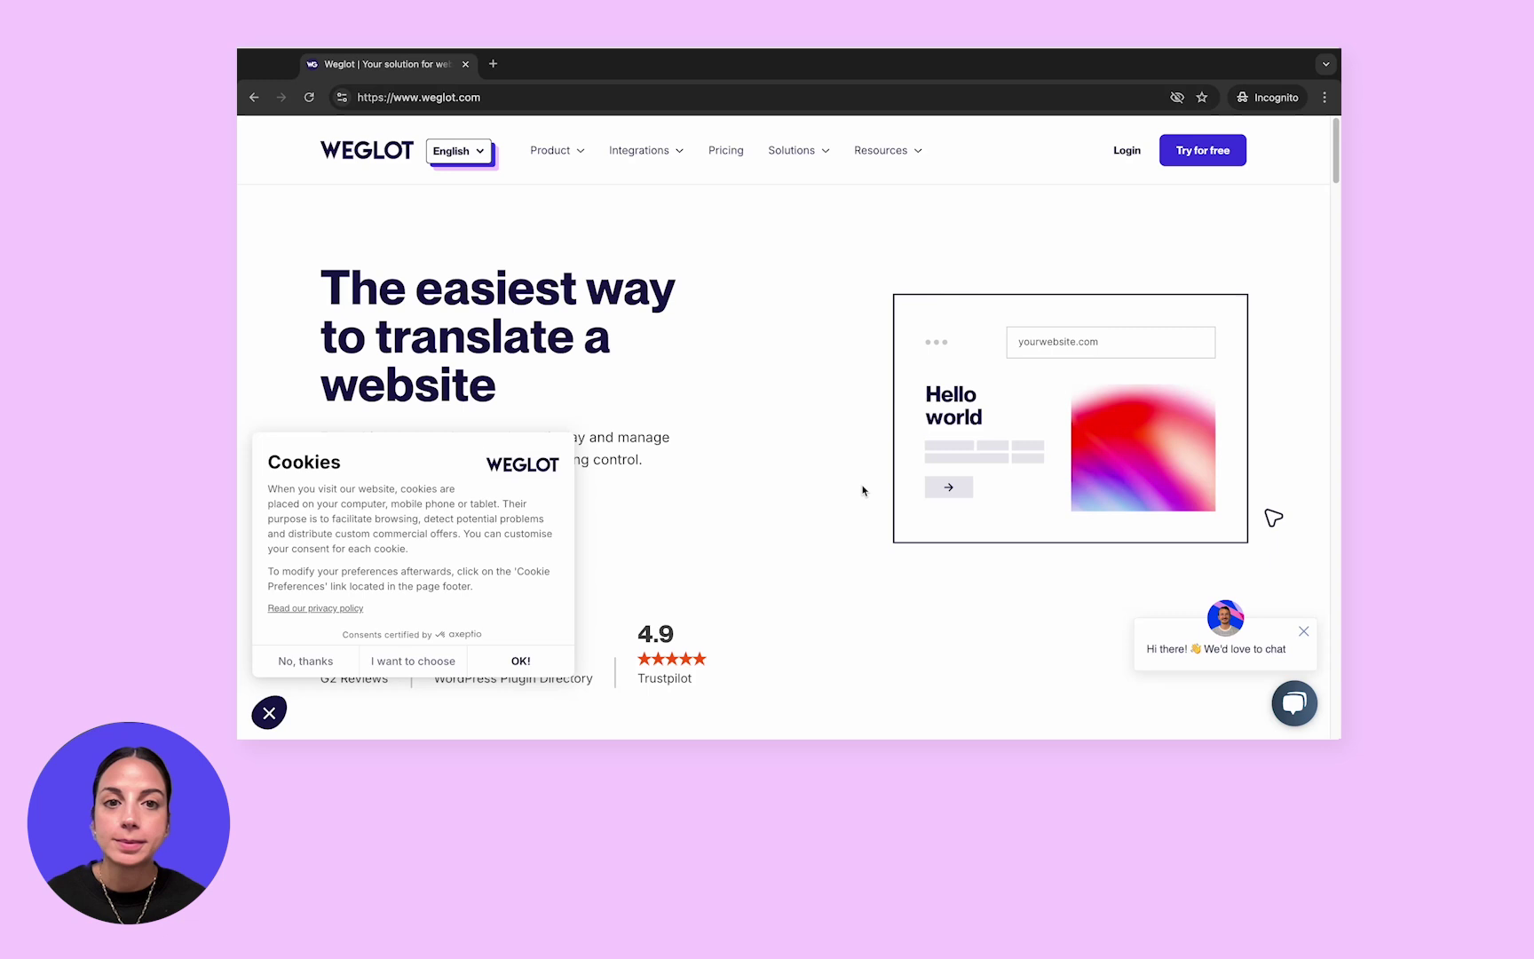
Switch the Weglot homepage to French and close the chat greeting bubble
left_click(461, 160)
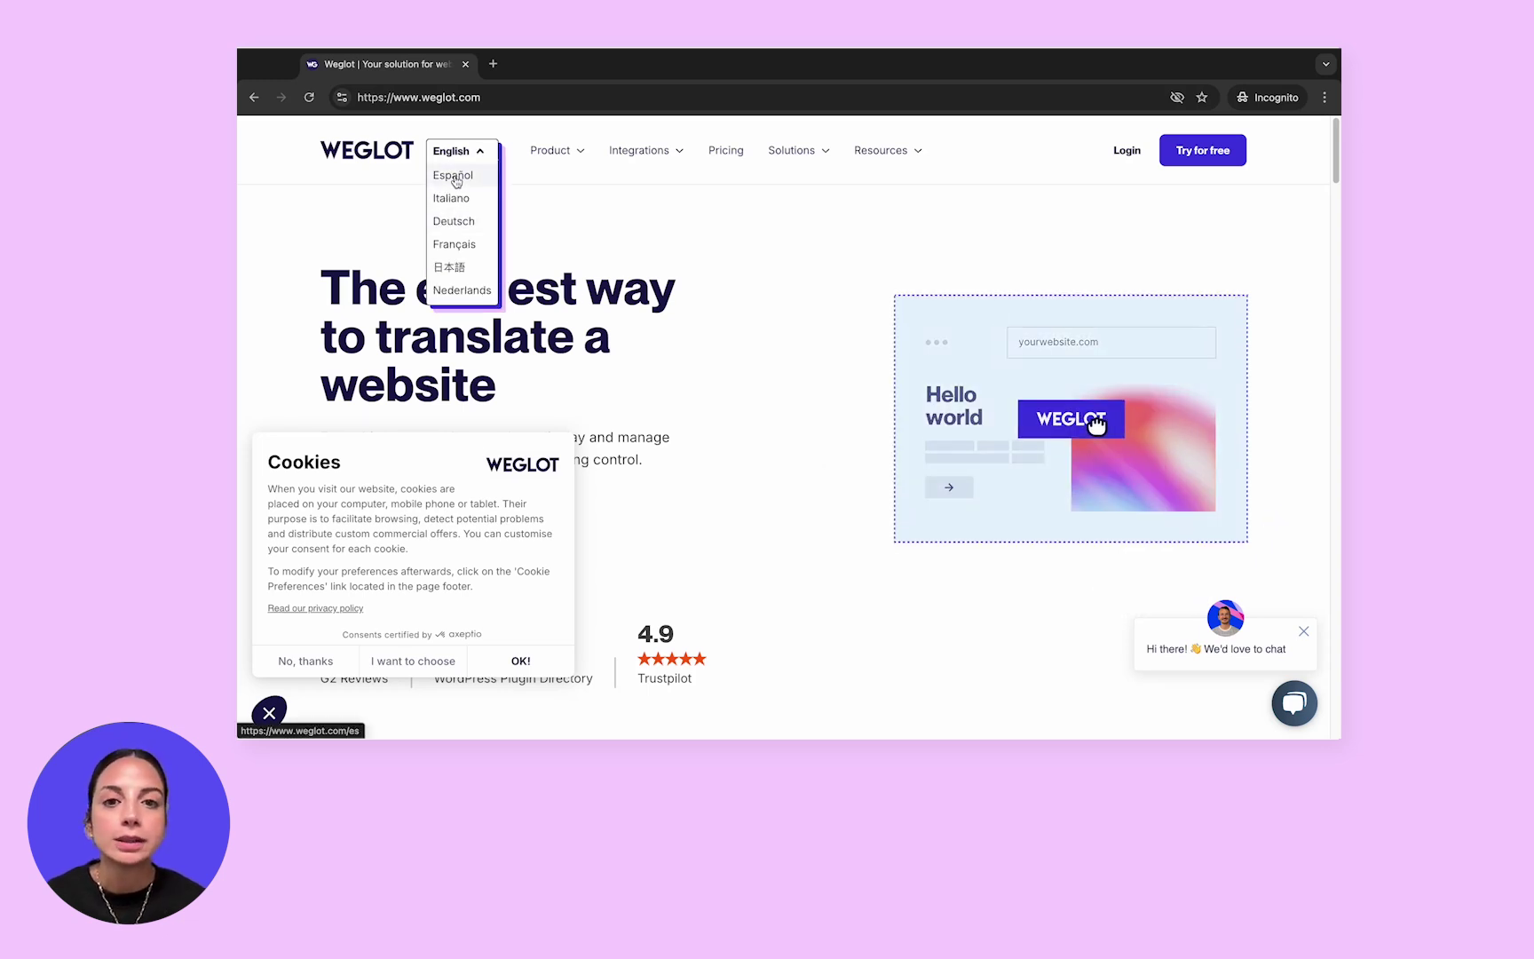
left_click(456, 241)
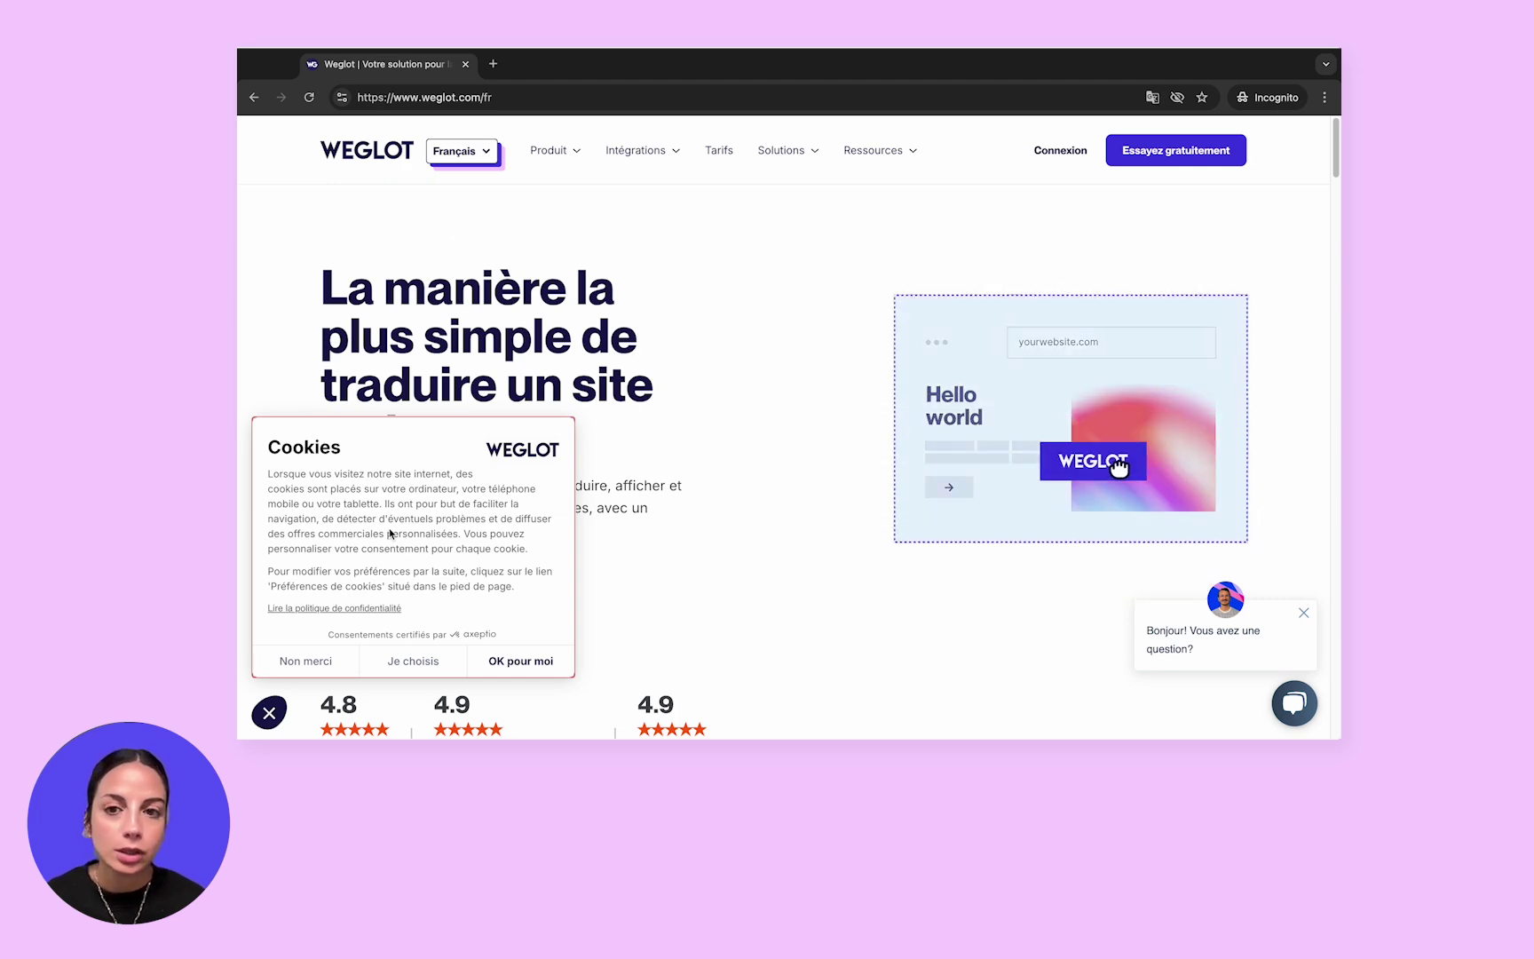
left_click(1217, 647)
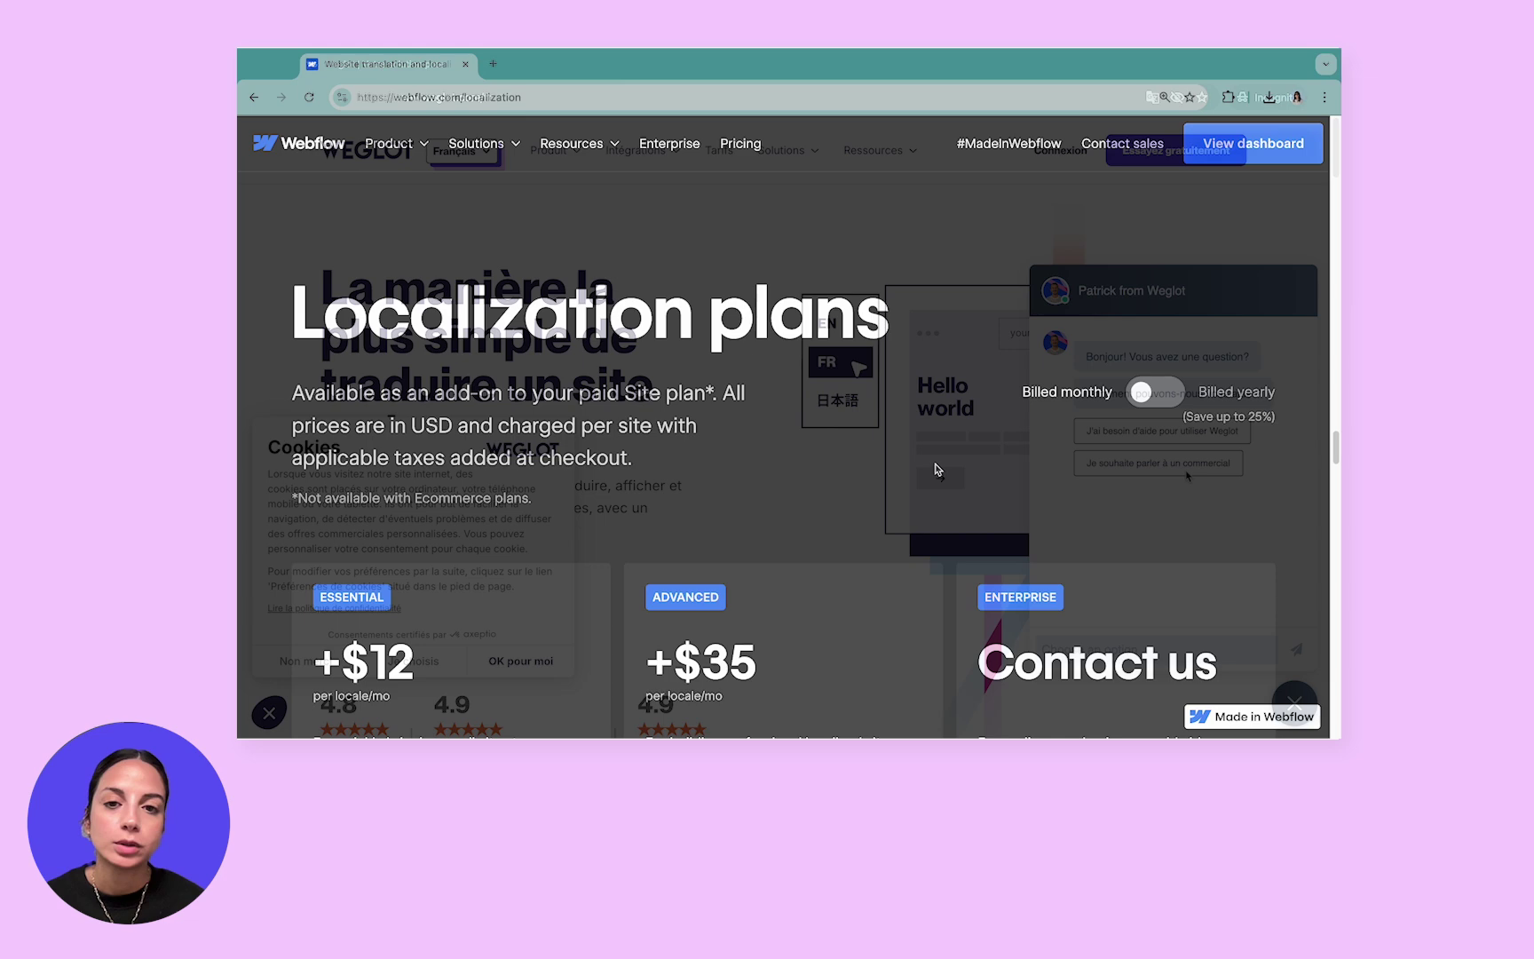
Scroll the Localization plans page to read the Essential, Advanced and Enterprise feature details
scroll(935, 469, "down", 7)
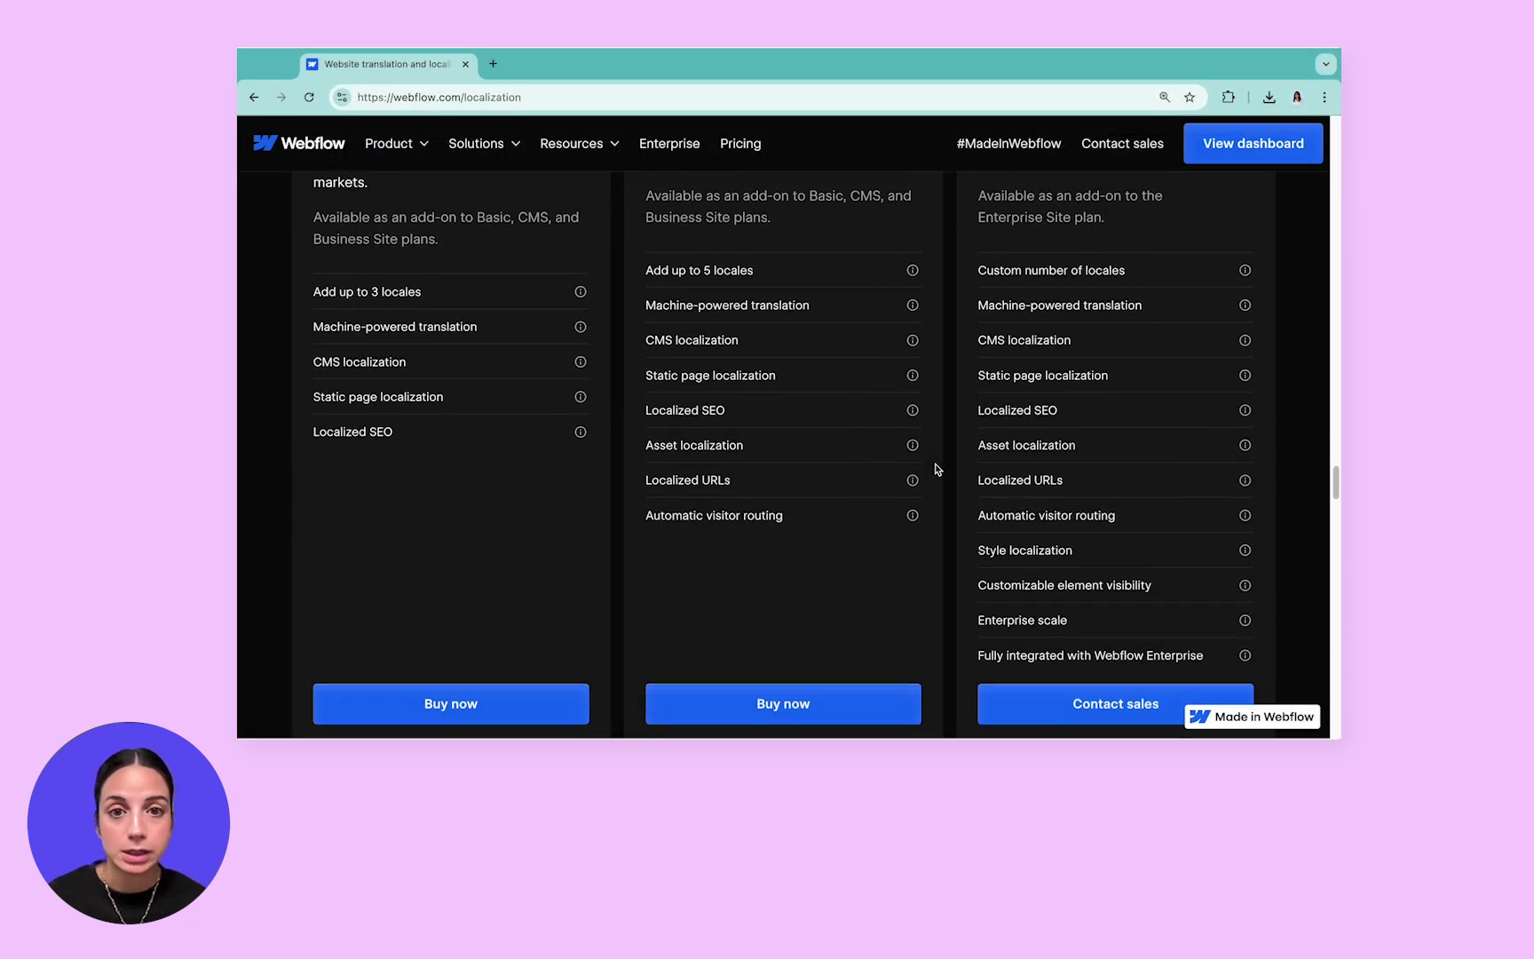
mouse_move(1241, 573)
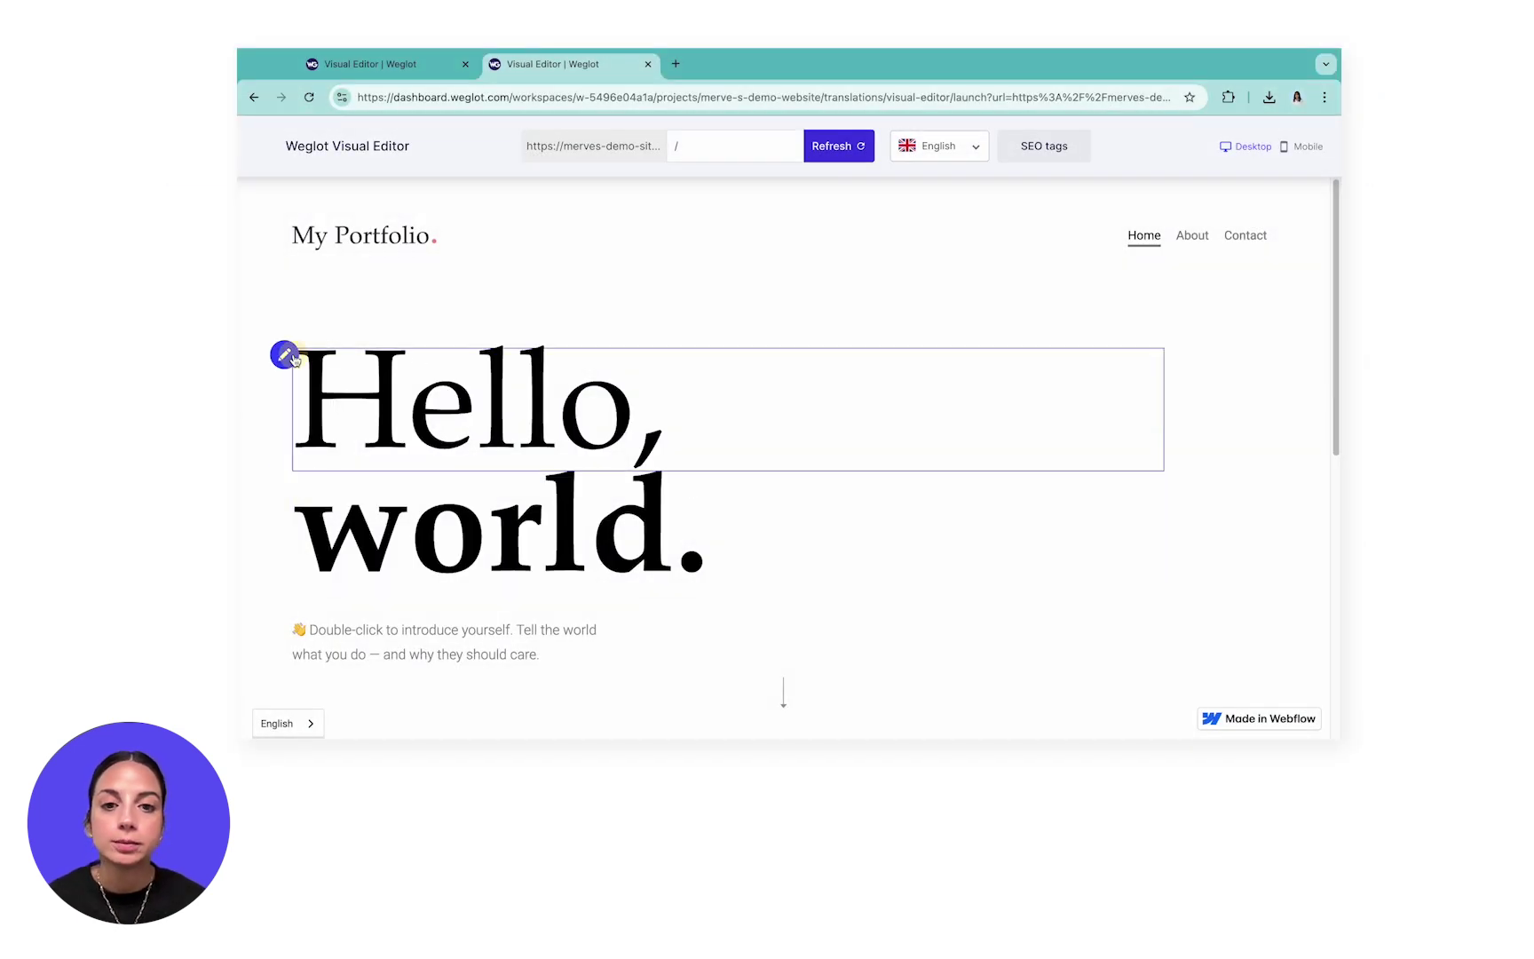
Change the Turkish translation of 'Hello,' to 'Selam,'
left_click(289, 355)
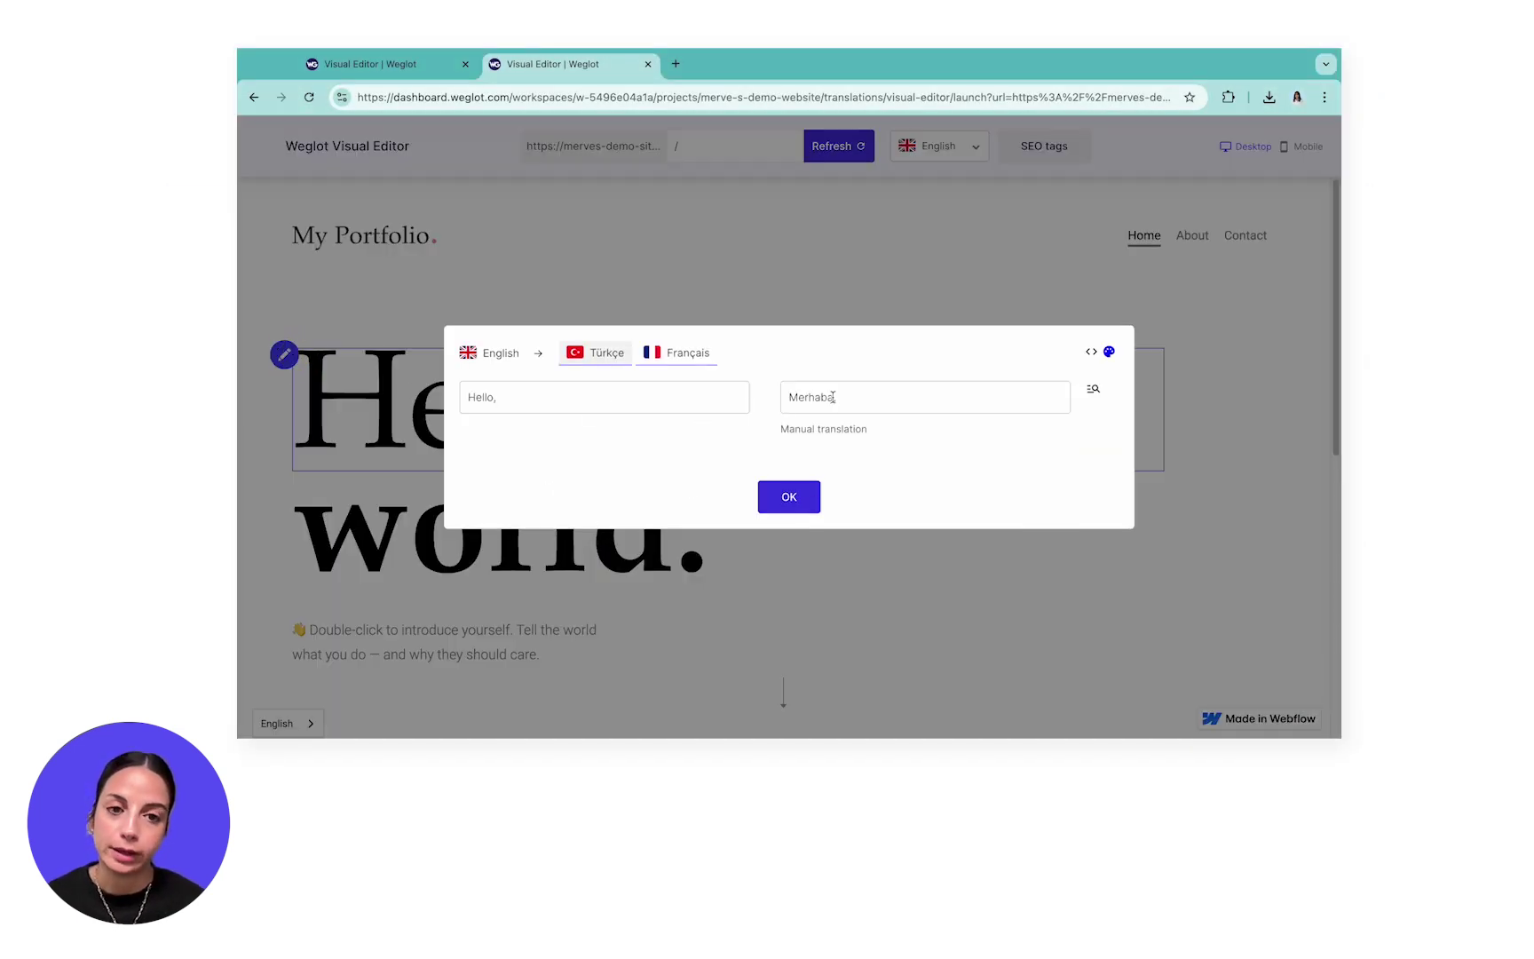
left_click_drag(836, 397, 775, 408)
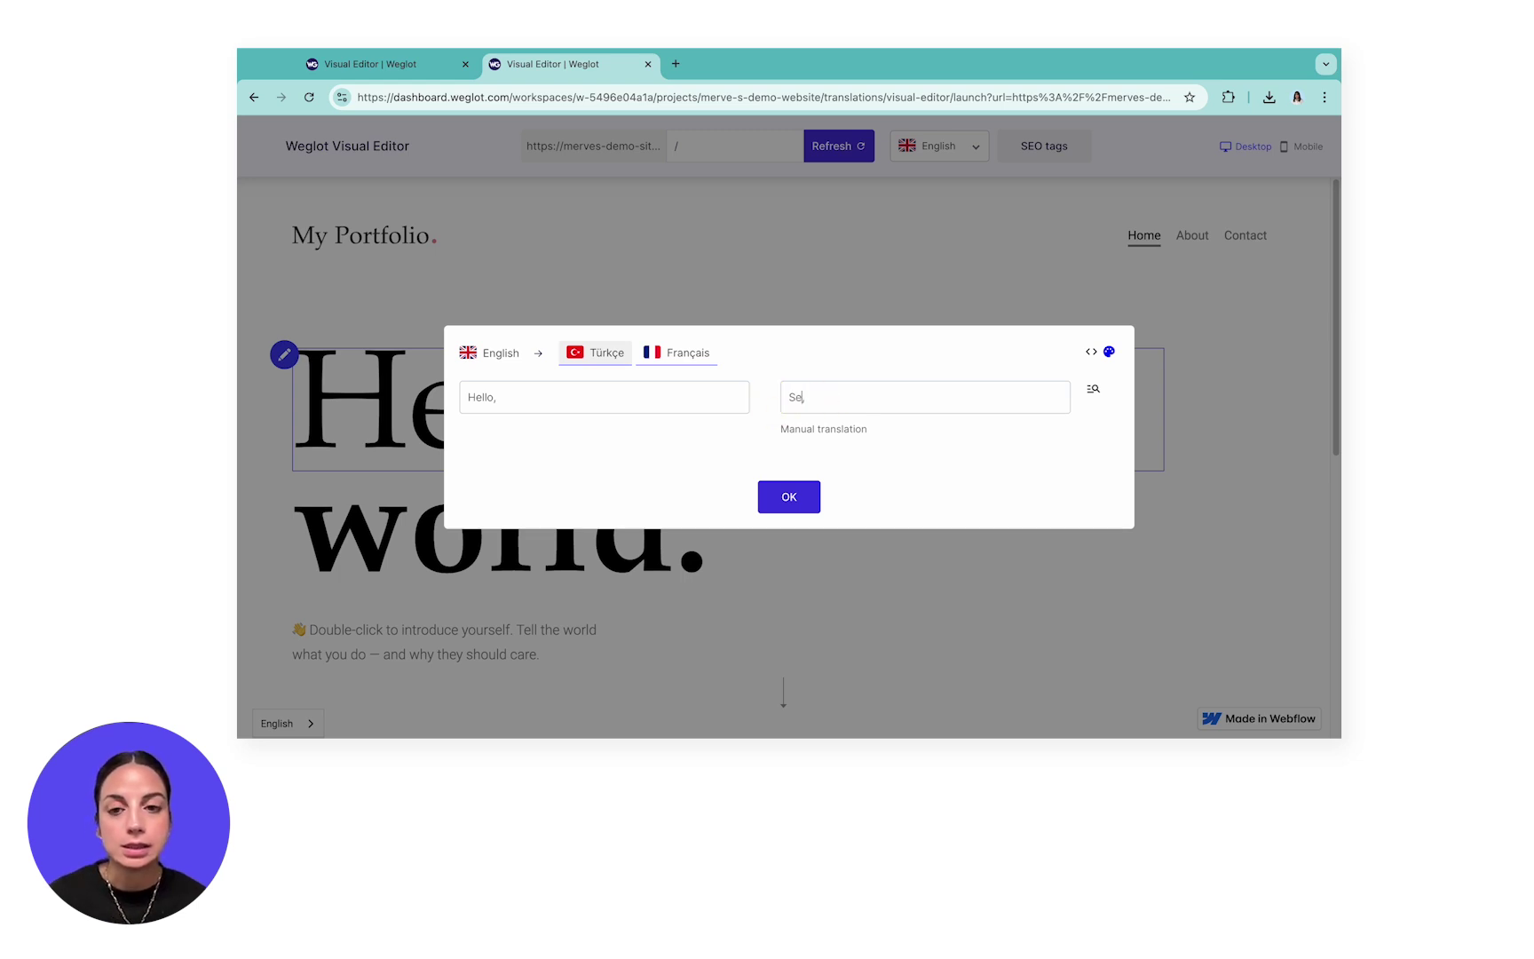
type("lam,")
left_click(789, 495)
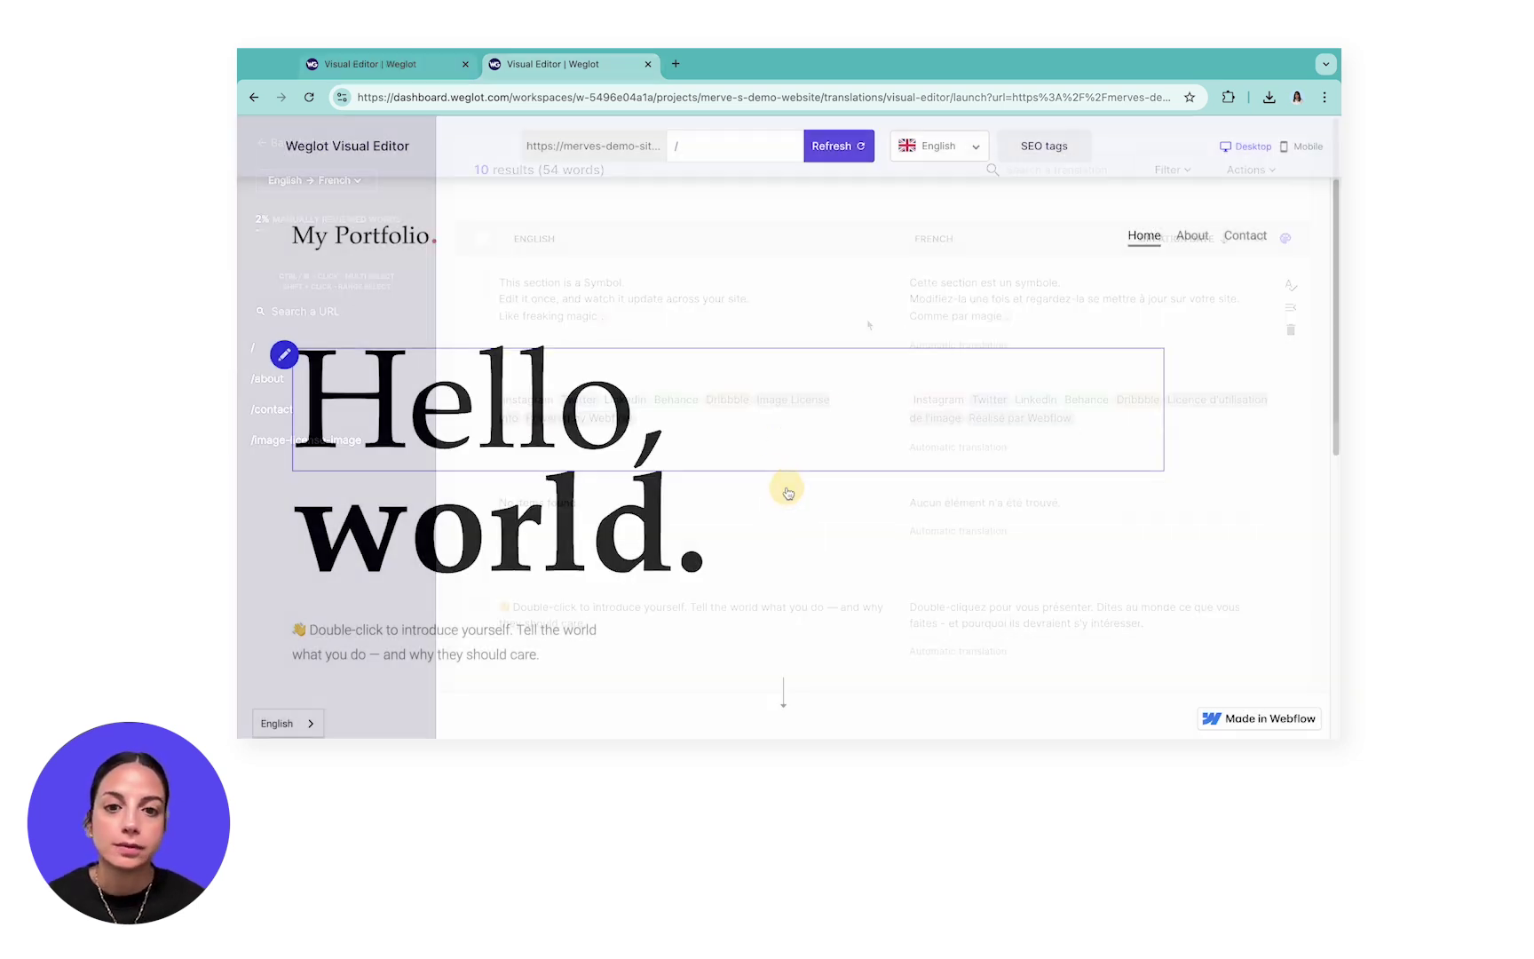
Search the translations list for 'bonjour'
left_click(1170, 169)
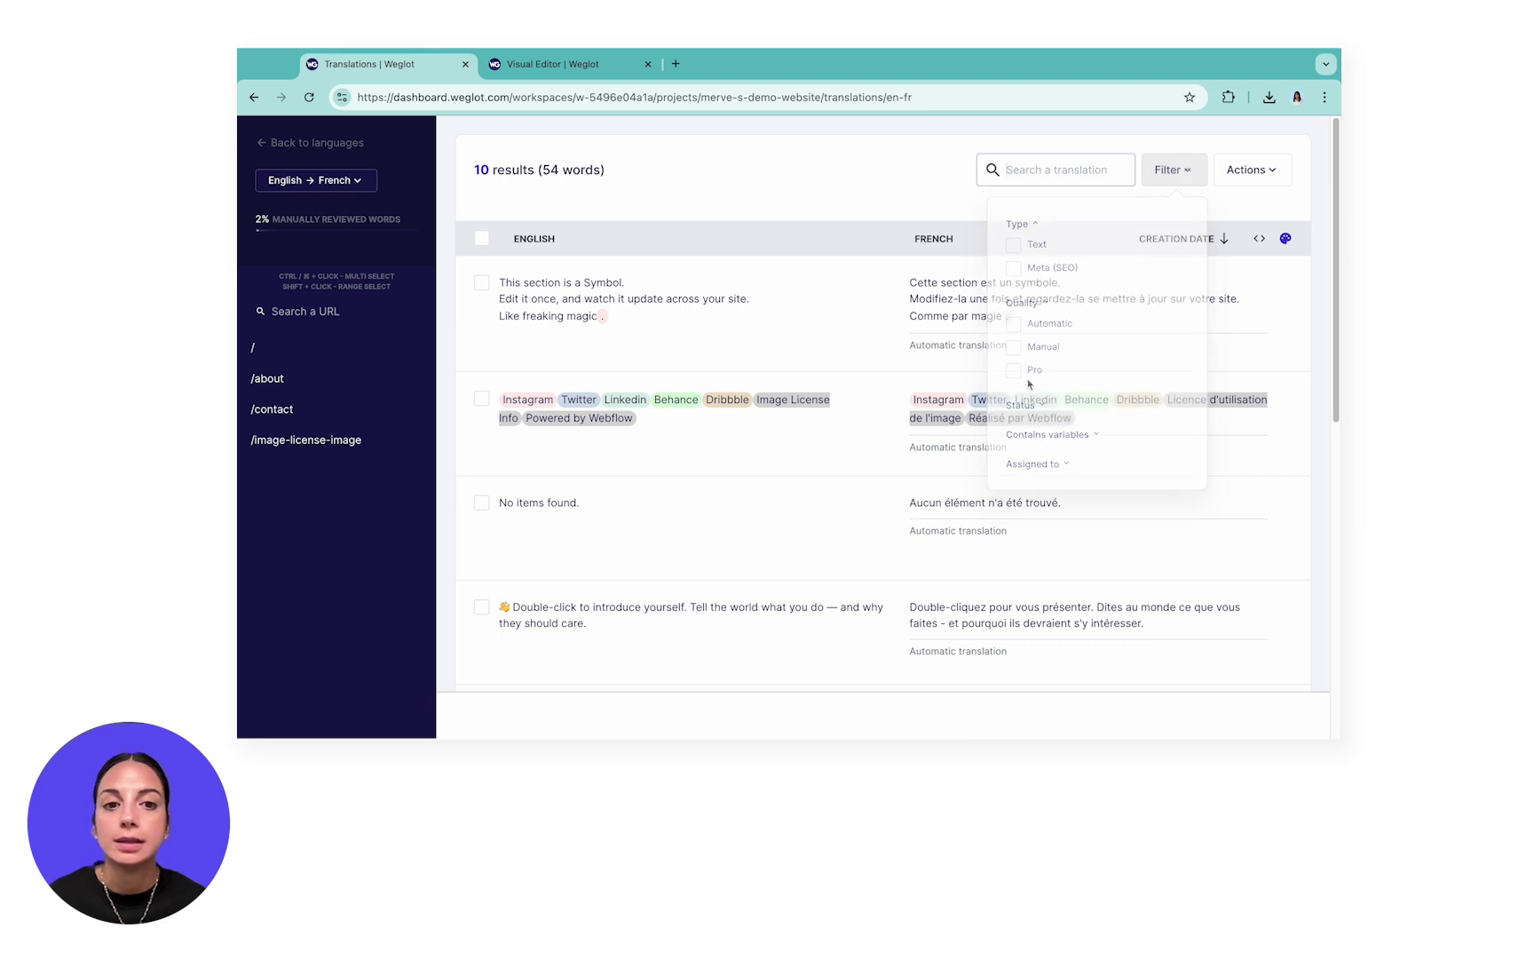
type("bonjour")
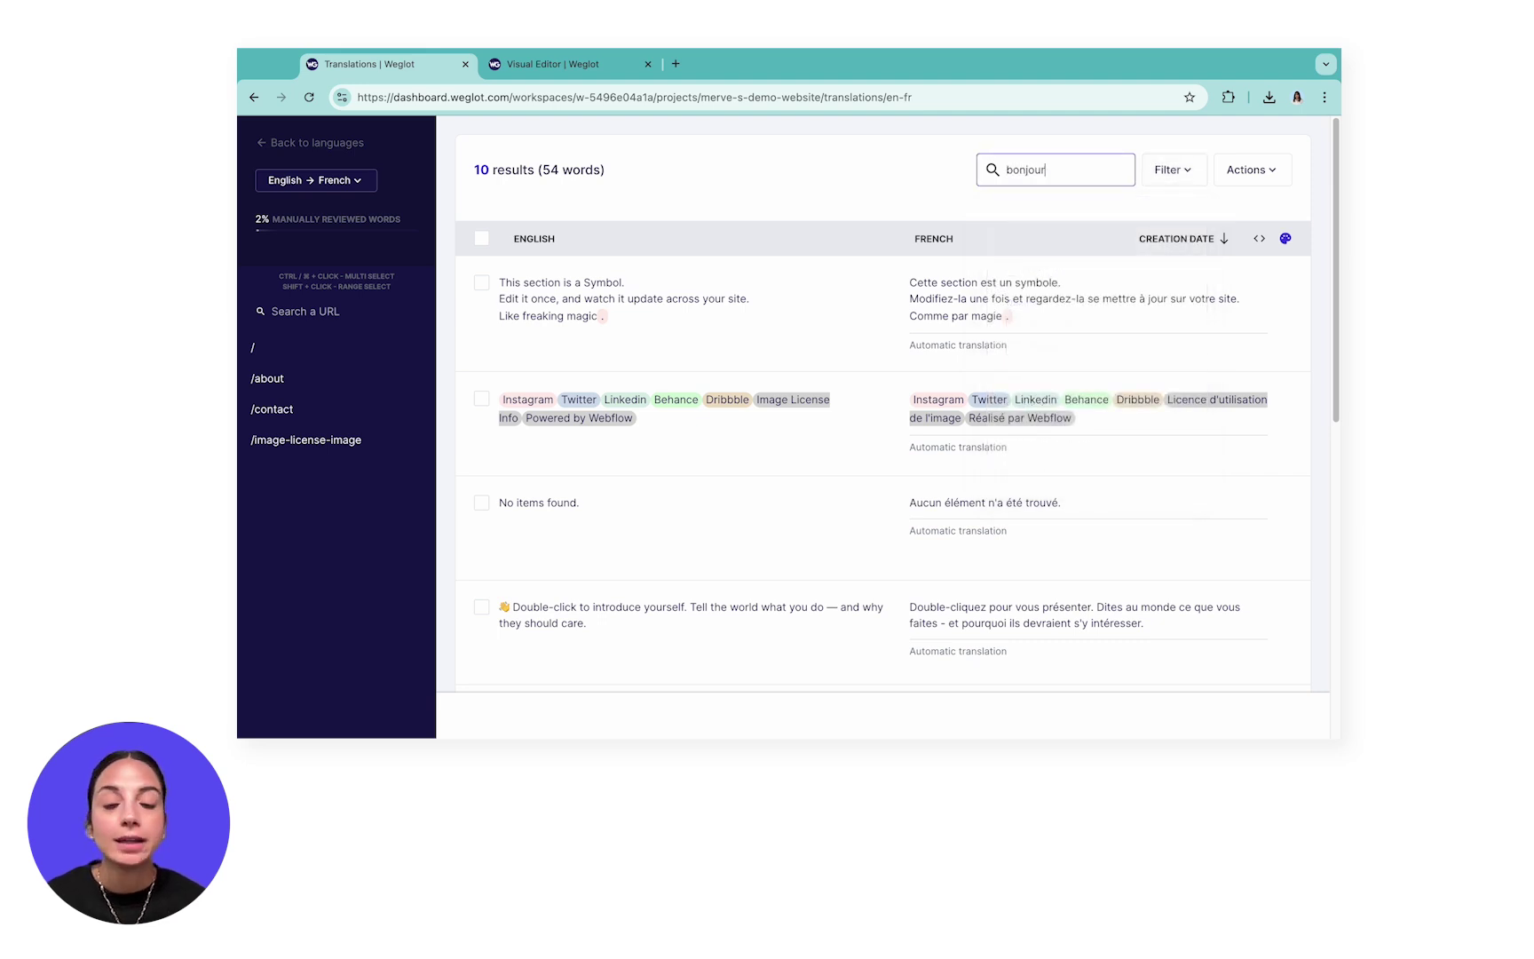
key("Return")
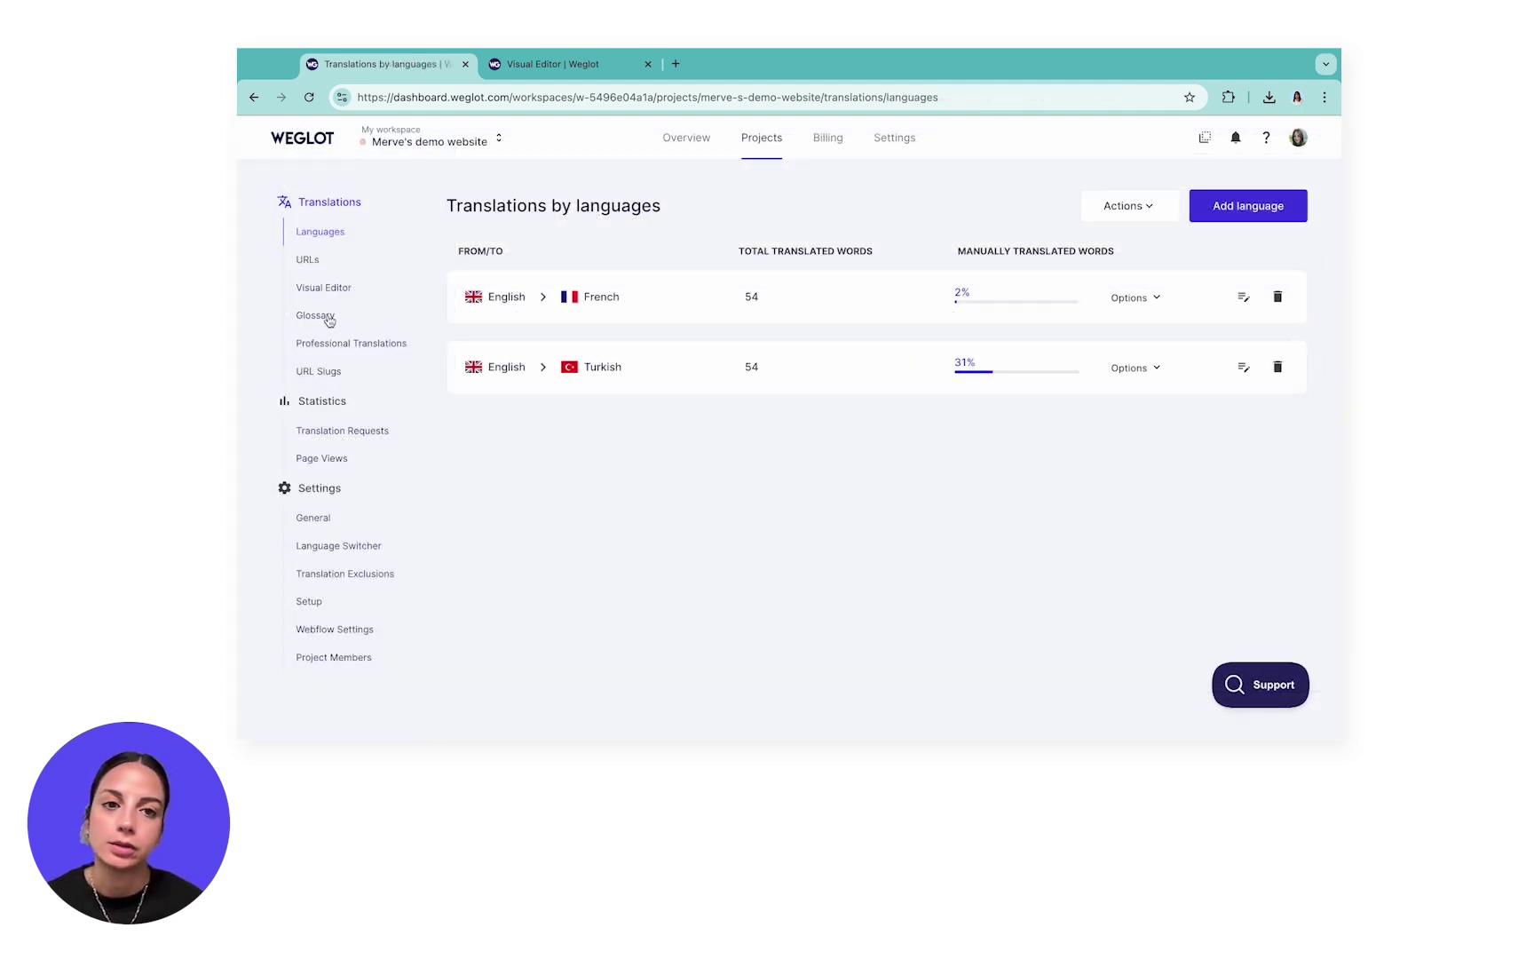
left_click(316, 316)
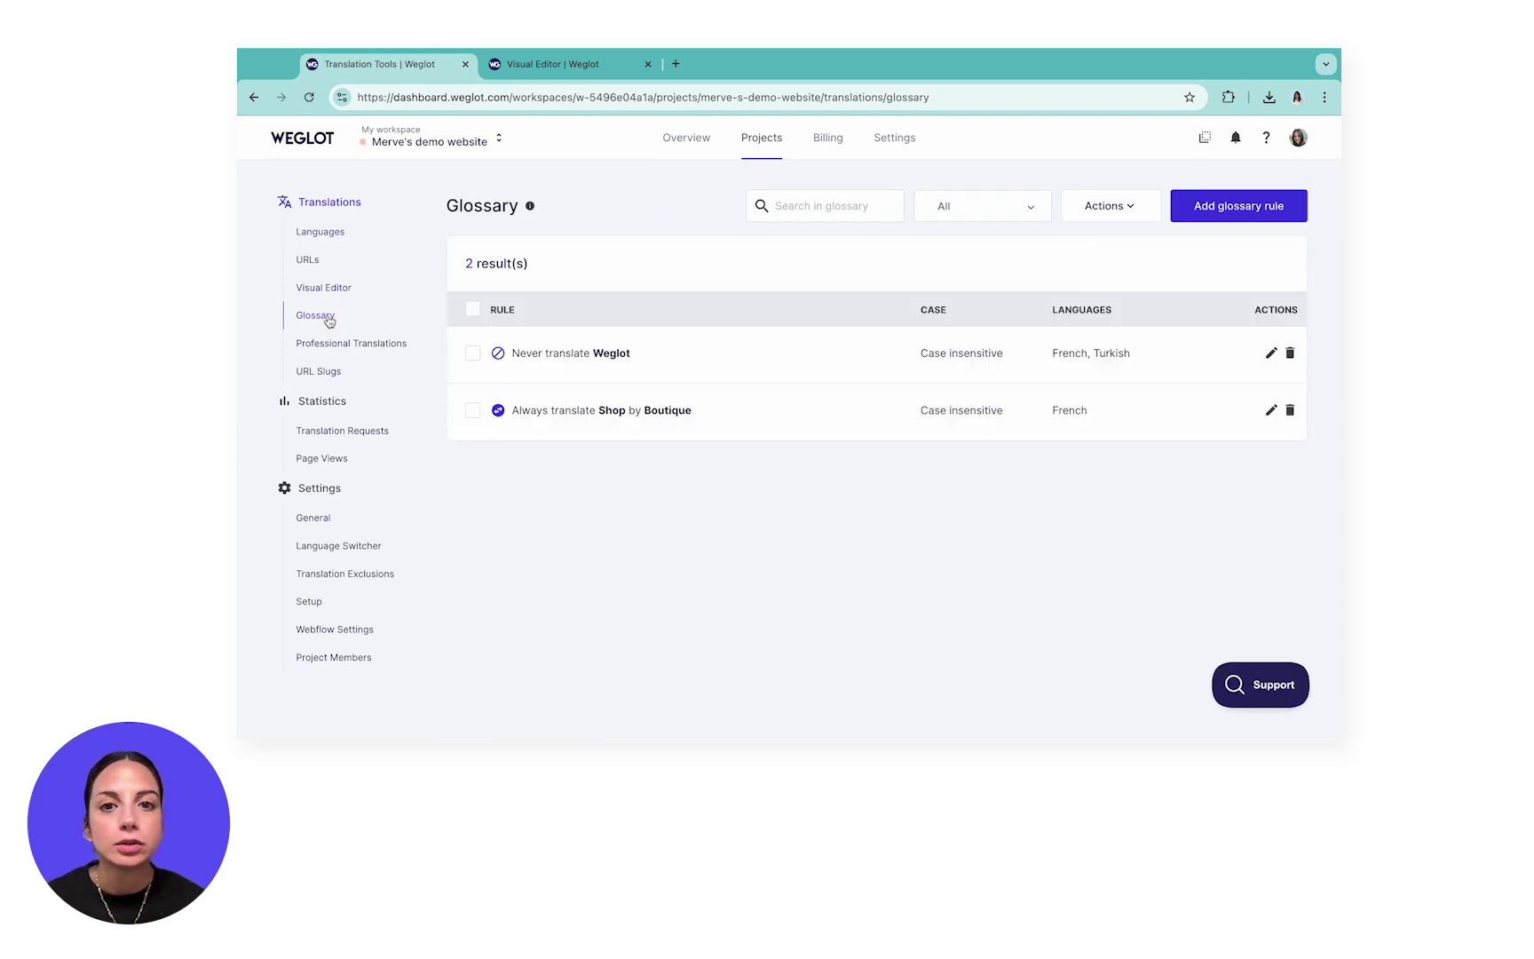
Add a case-sensitive Always translate glossary rule: 'You' → 'Siz' for Turkish
left_click(1222, 209)
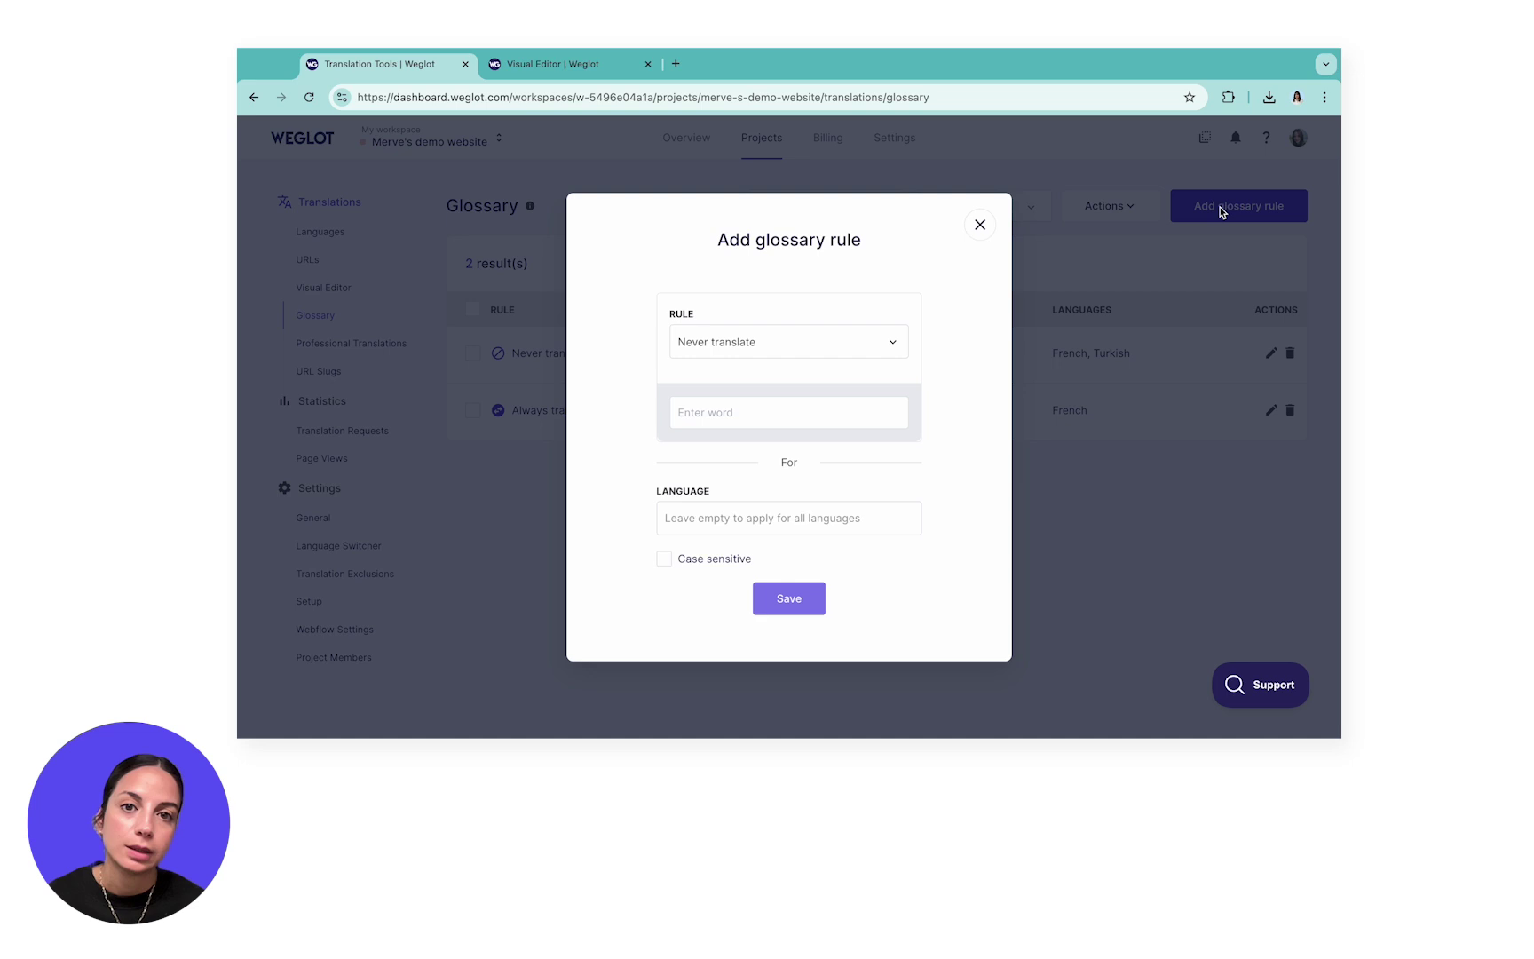
left_click(861, 338)
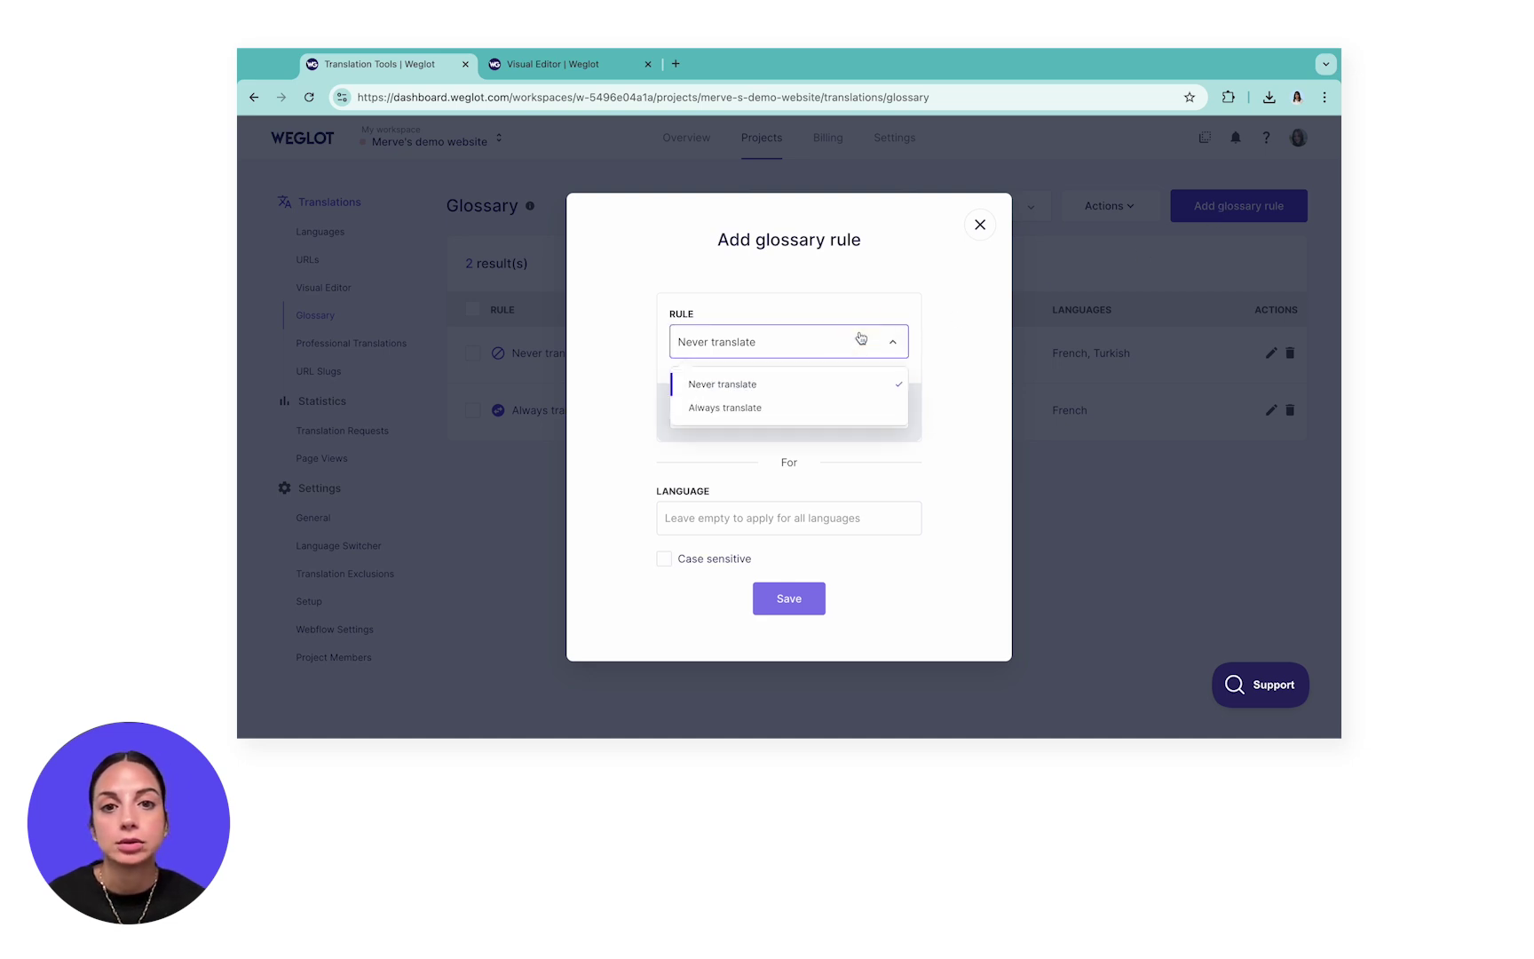
left_click(780, 406)
left_click(740, 373)
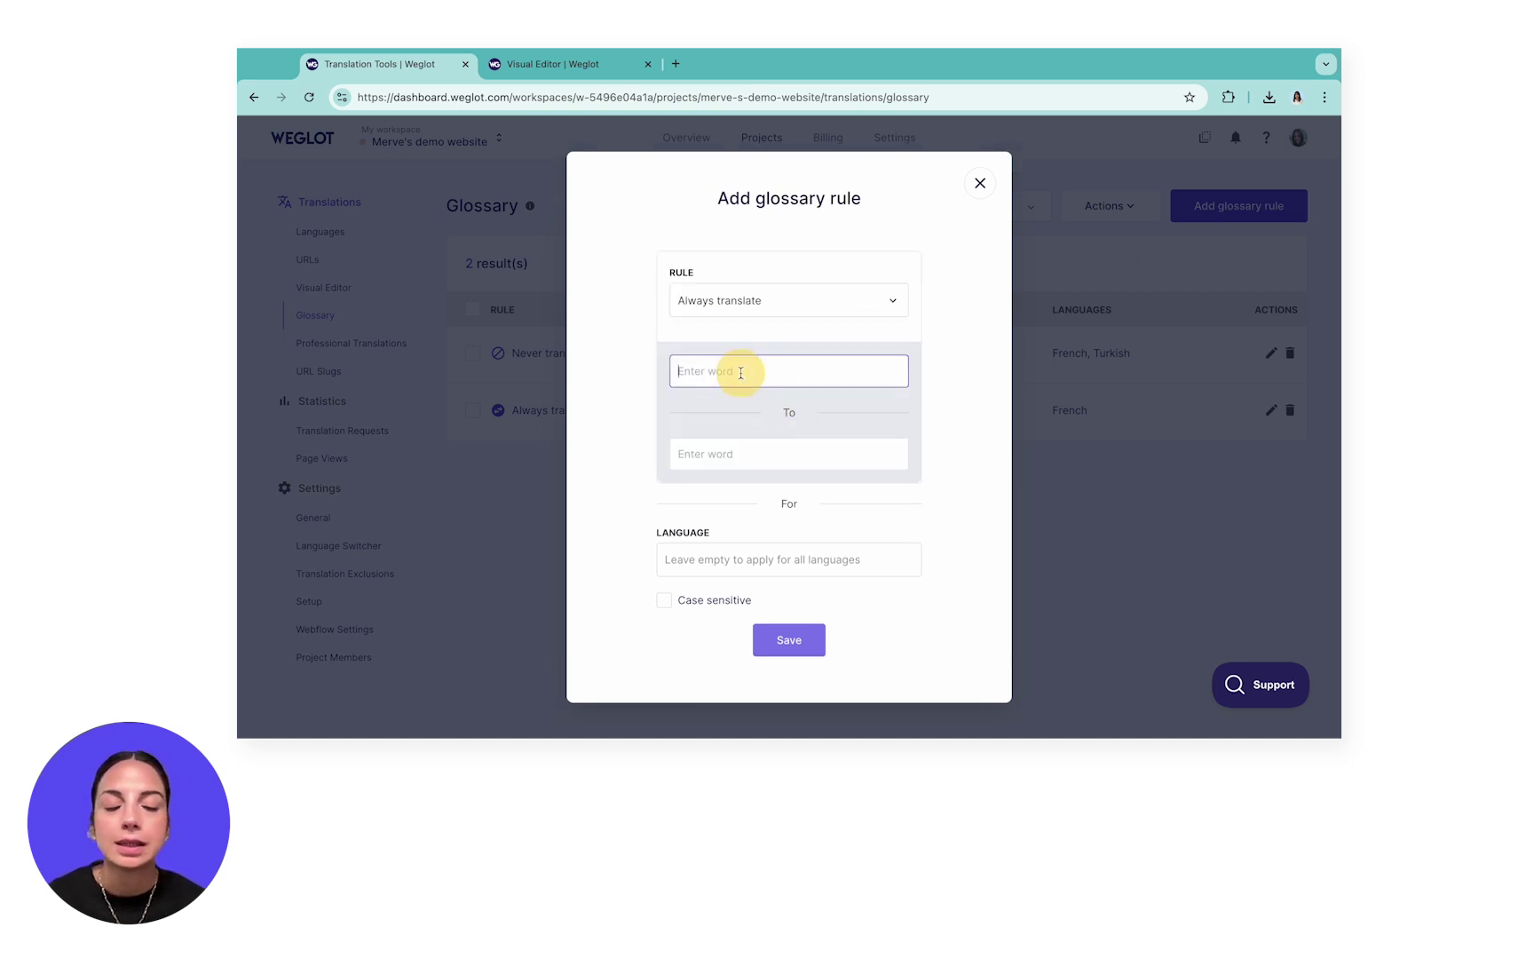
type("Y")
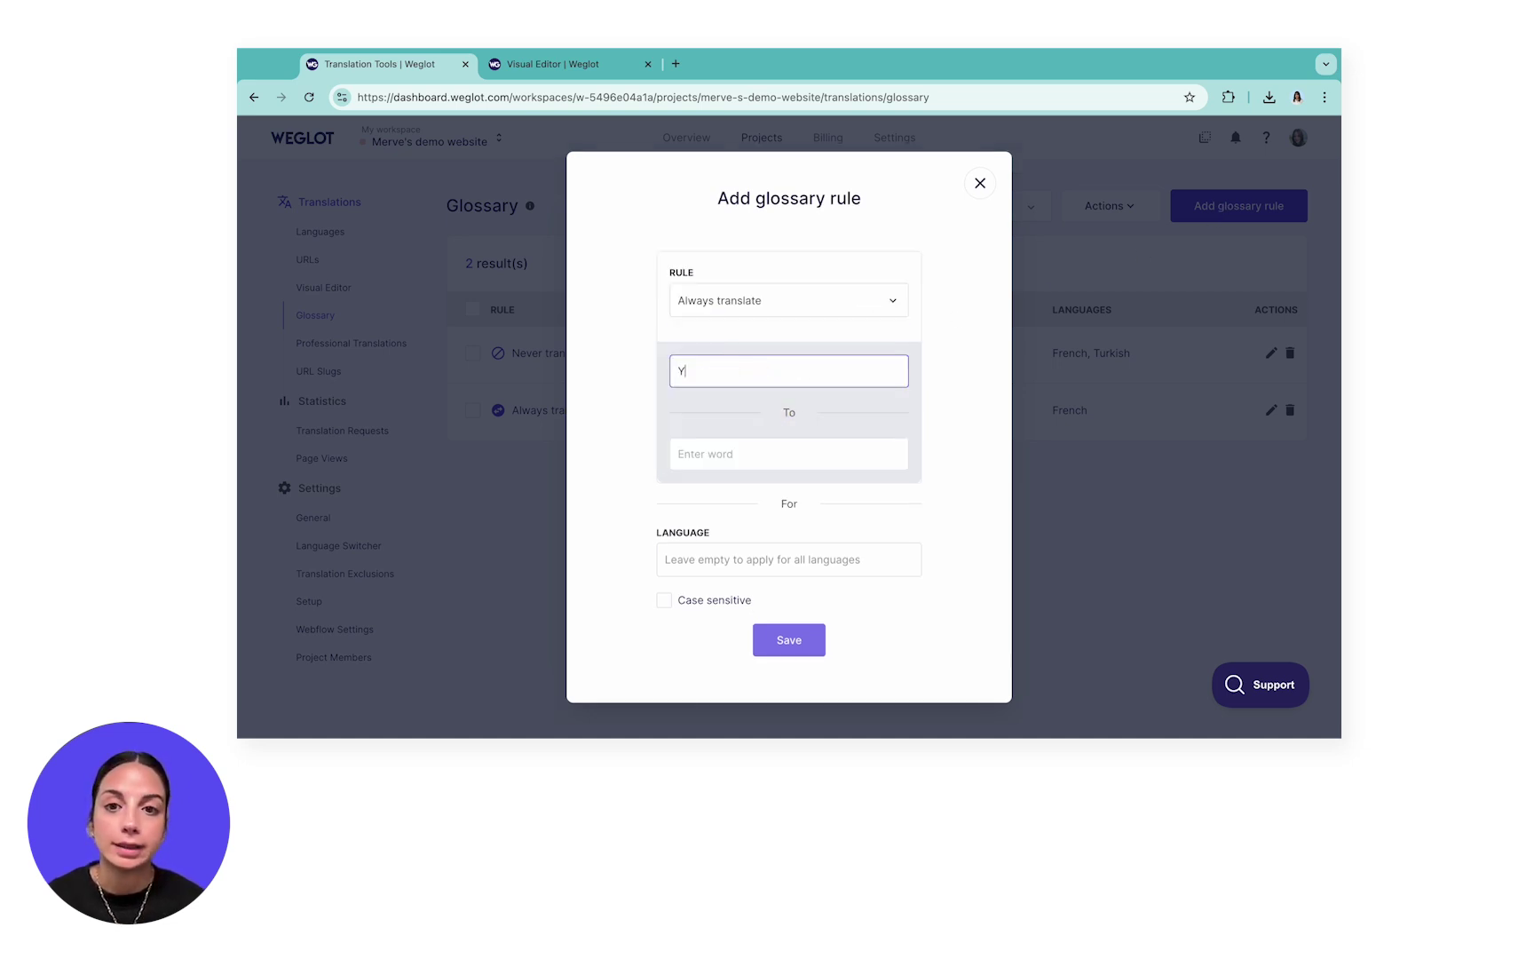
type("out")
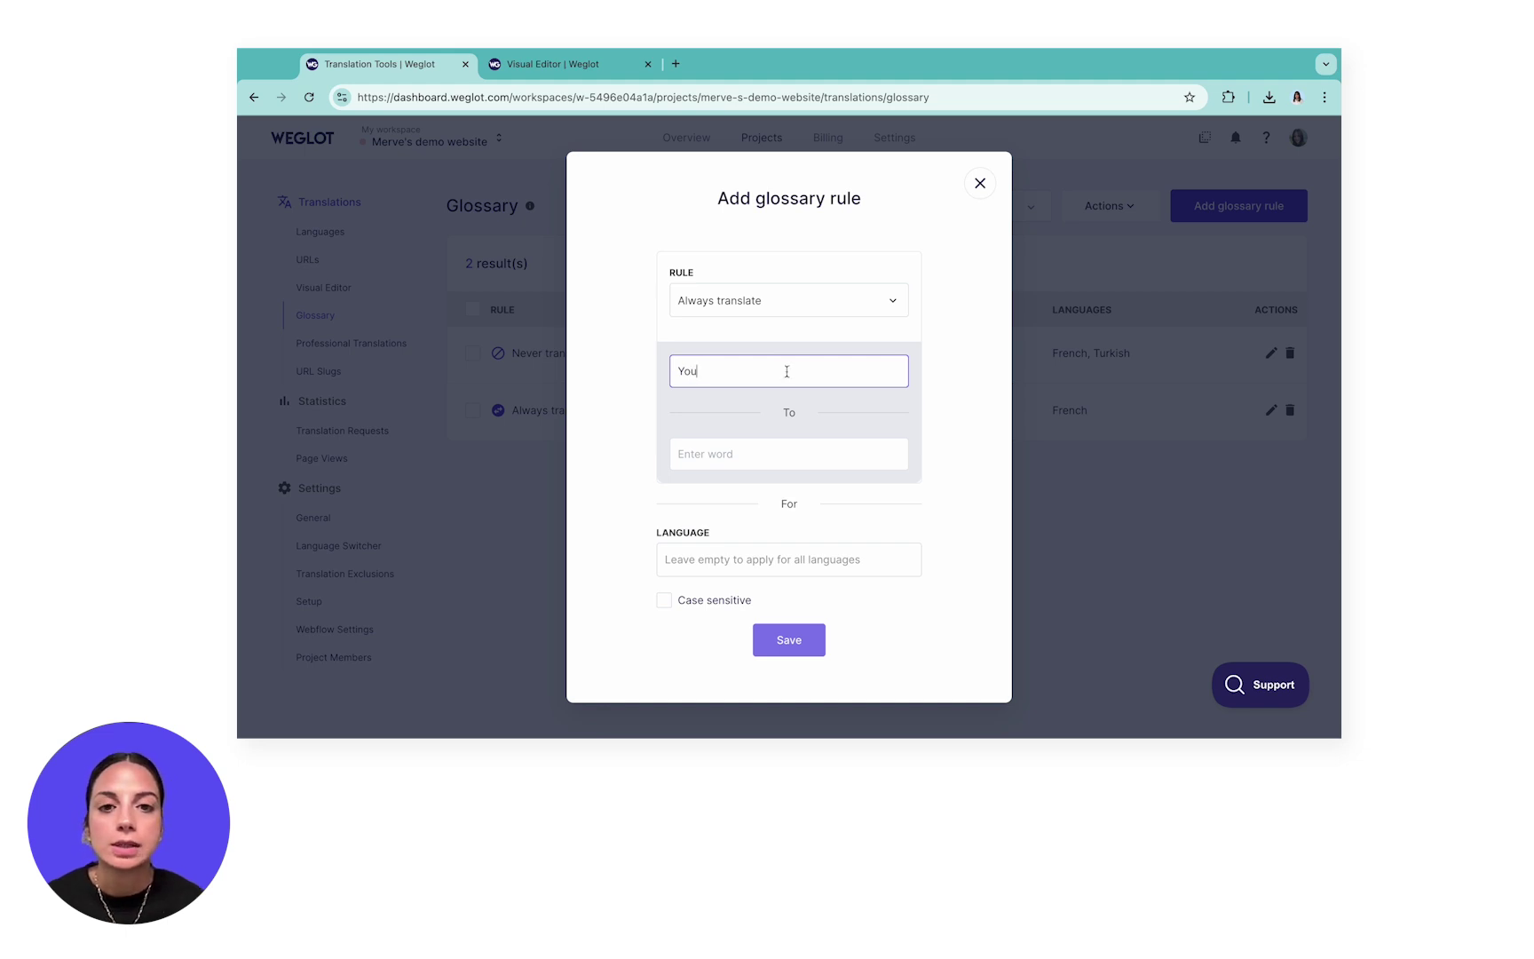
left_click(754, 450)
type("Siz")
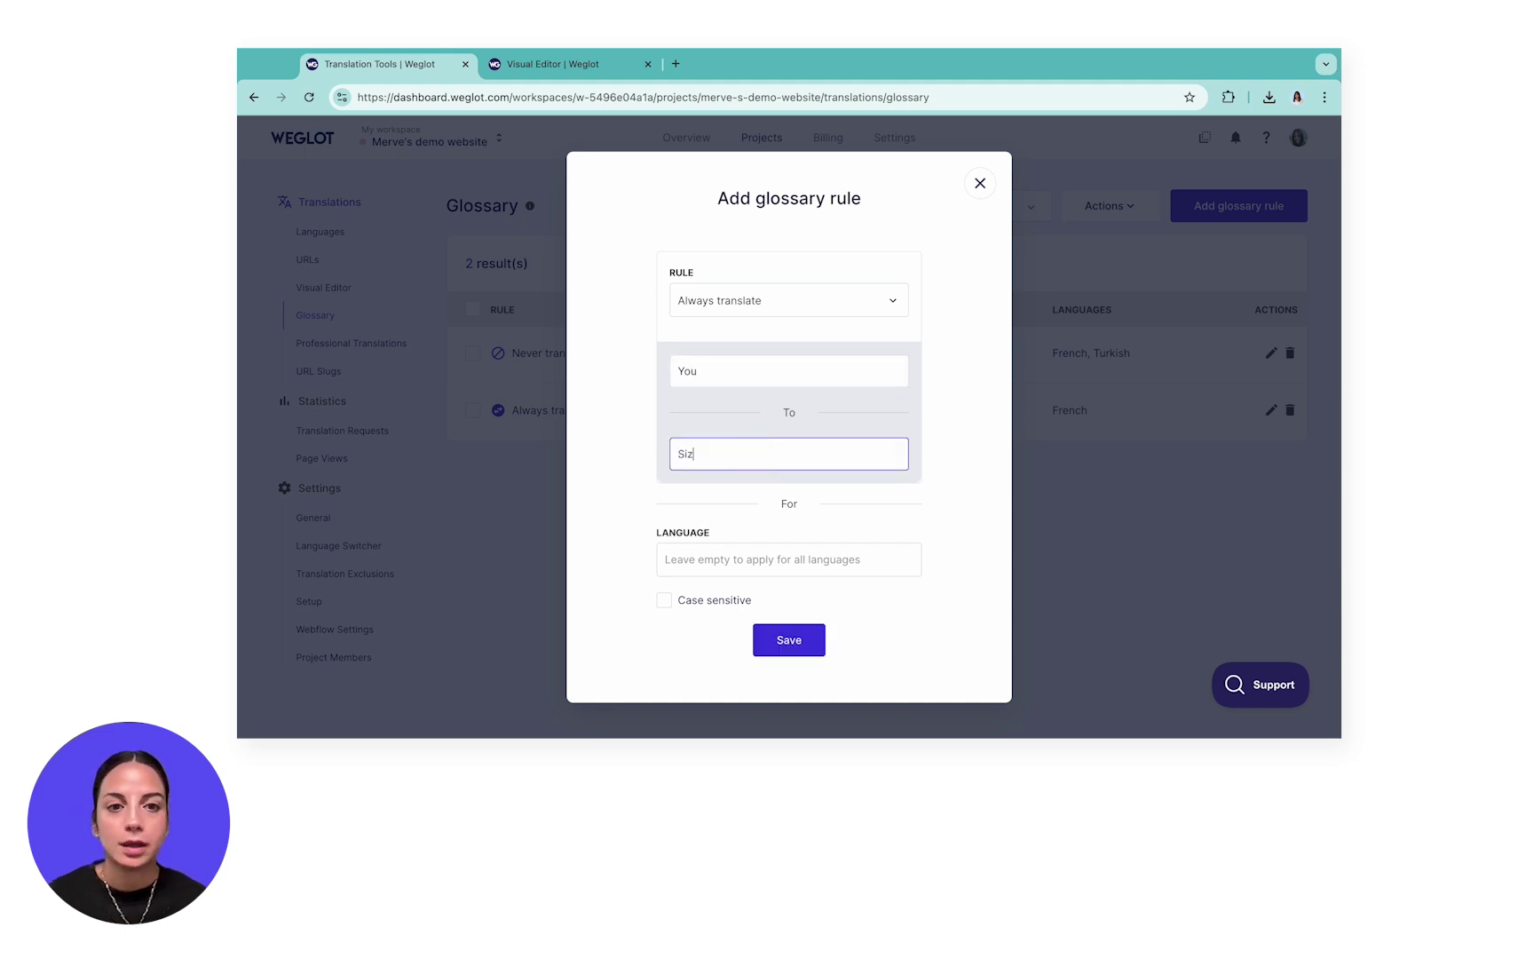
left_click(722, 558)
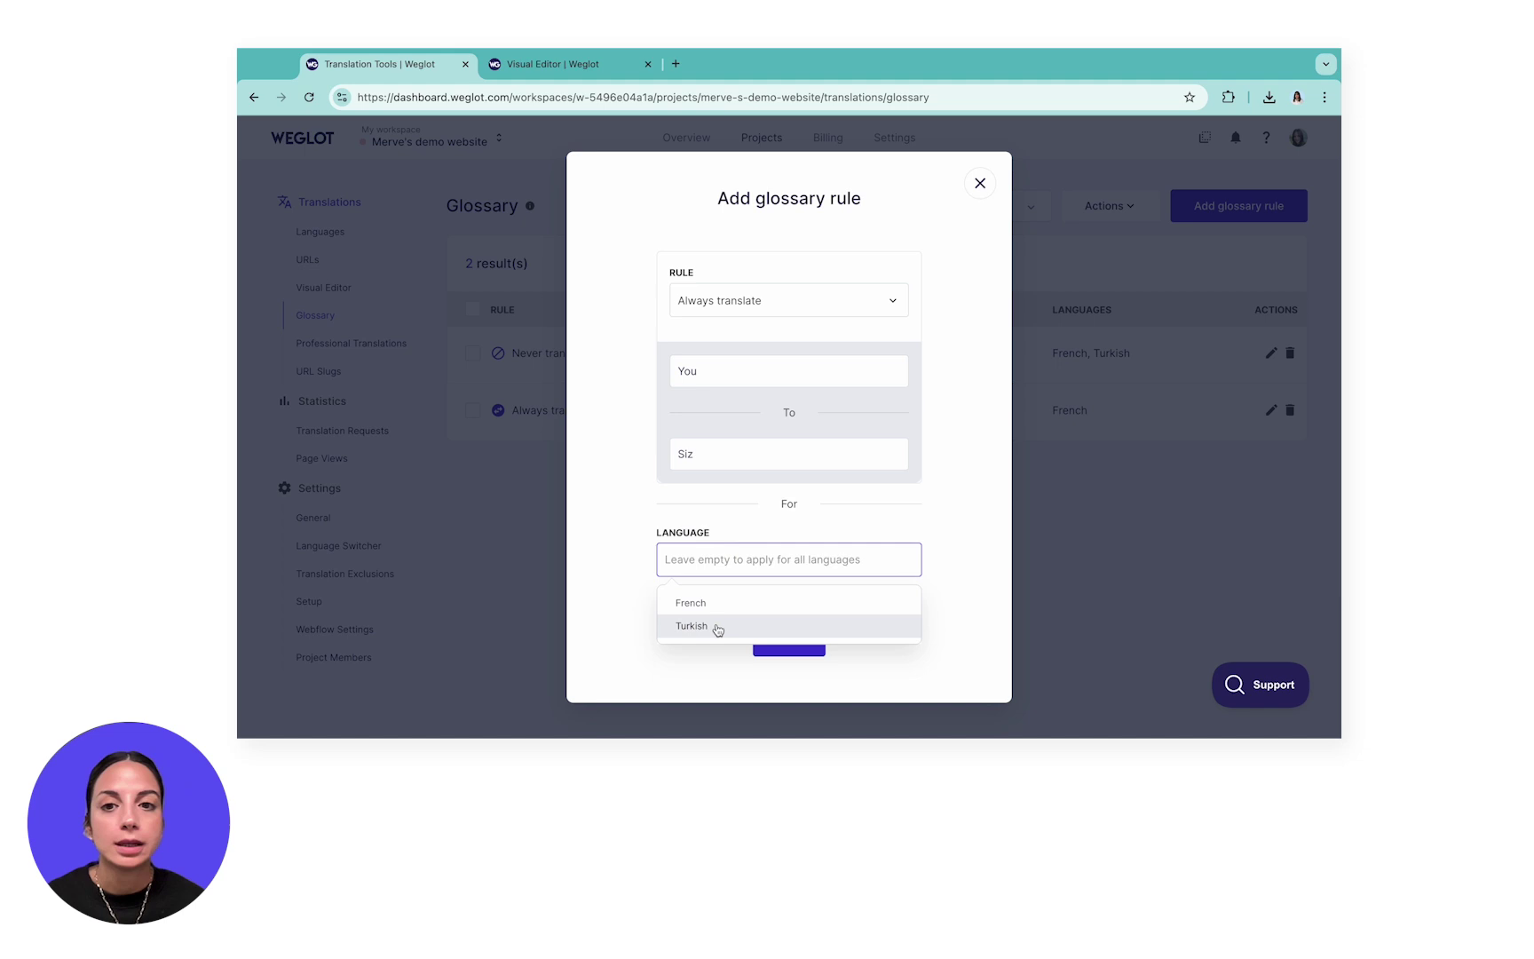
left_click(717, 627)
left_click(718, 600)
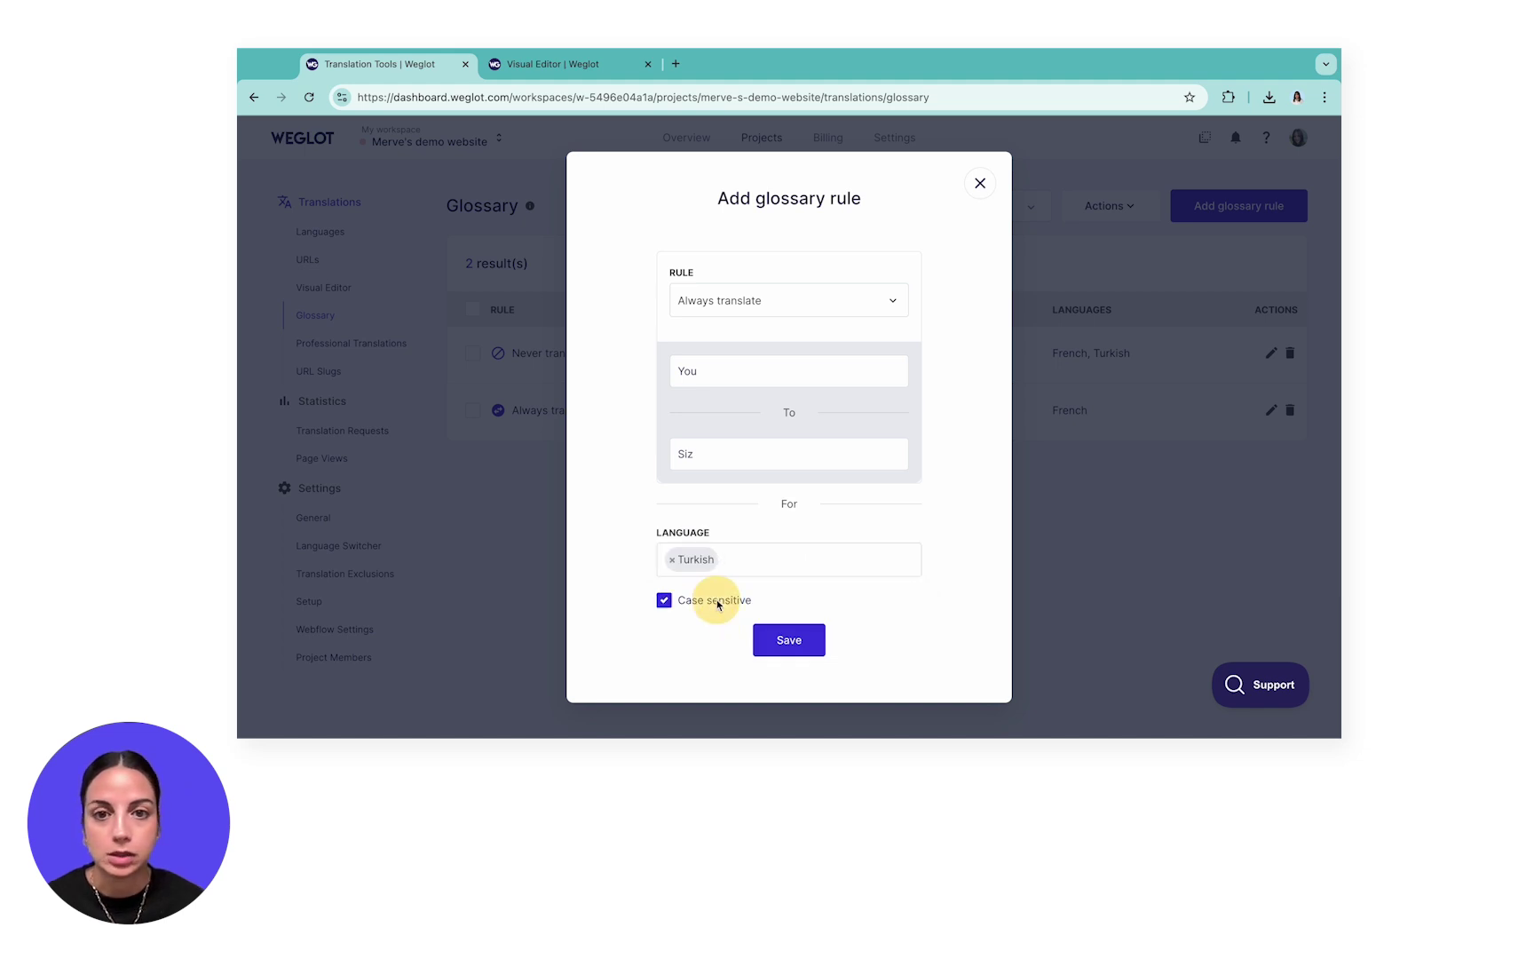
left_click(787, 643)
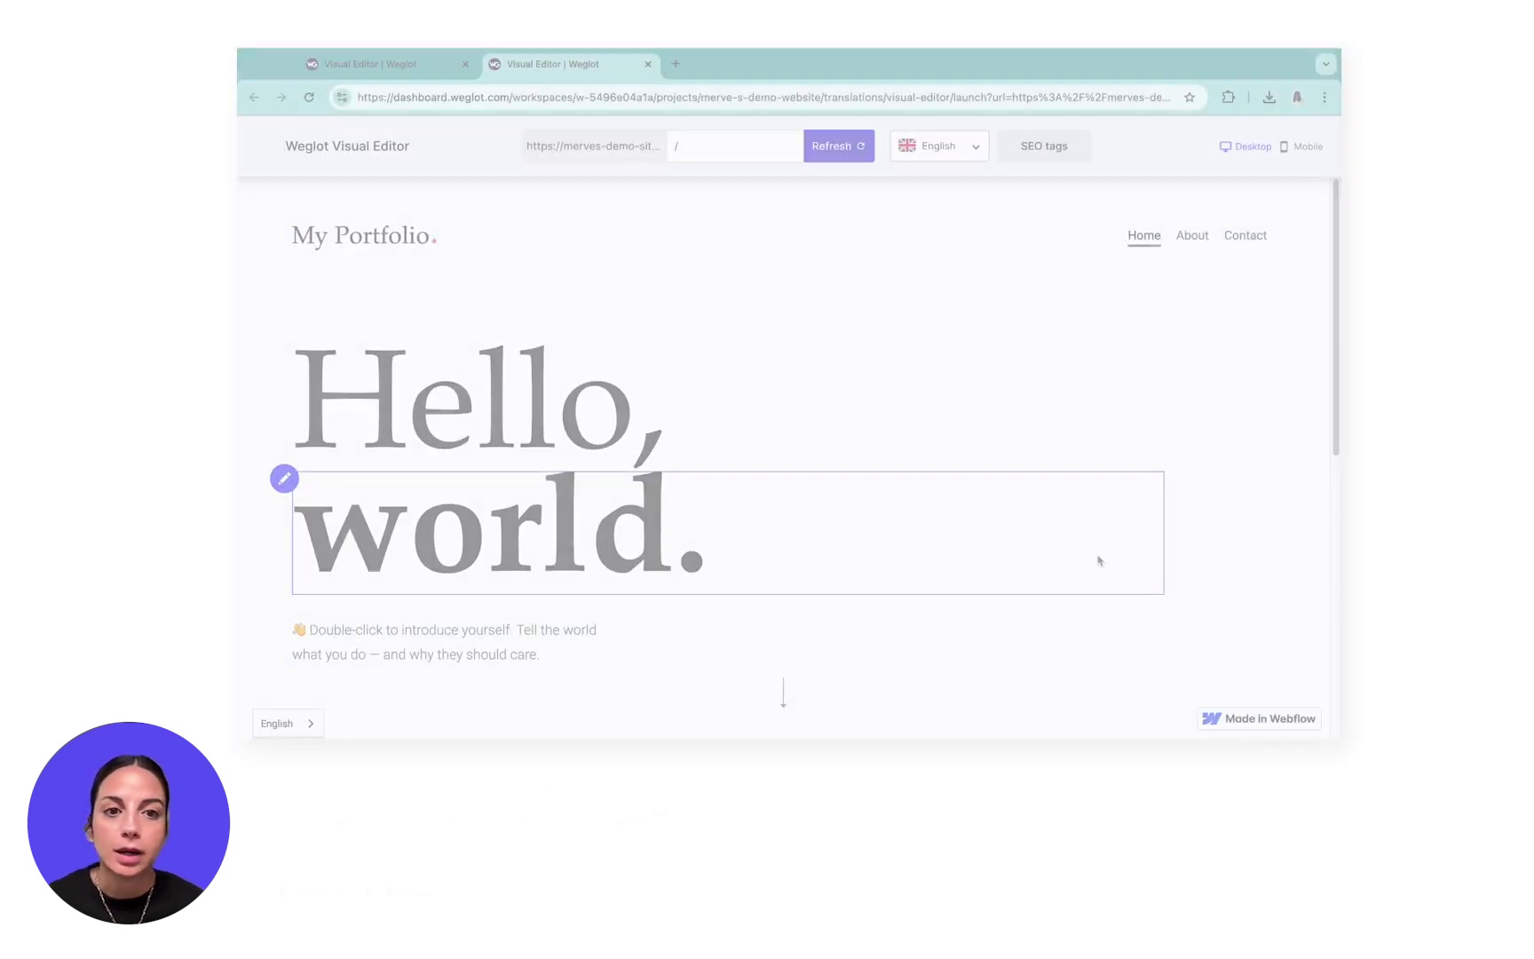
Replace the Turkish translation 'Merhaba,' of 'Hello,' with 'Hey,'
left_click(284, 354)
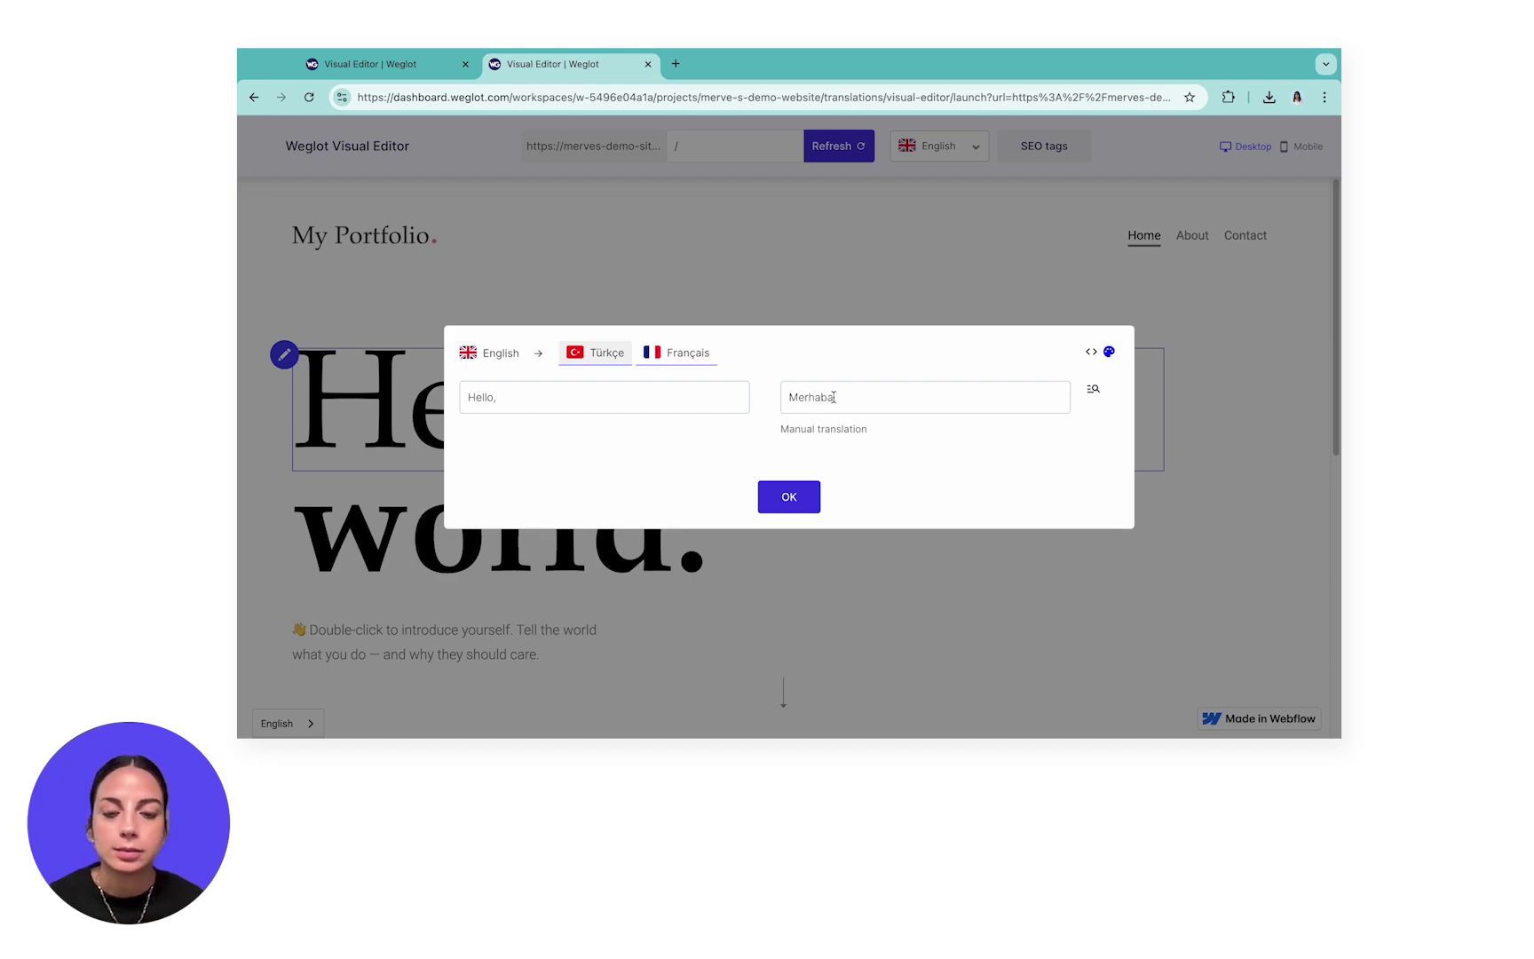
left_click_drag(840, 397, 775, 408)
type("Hey,")
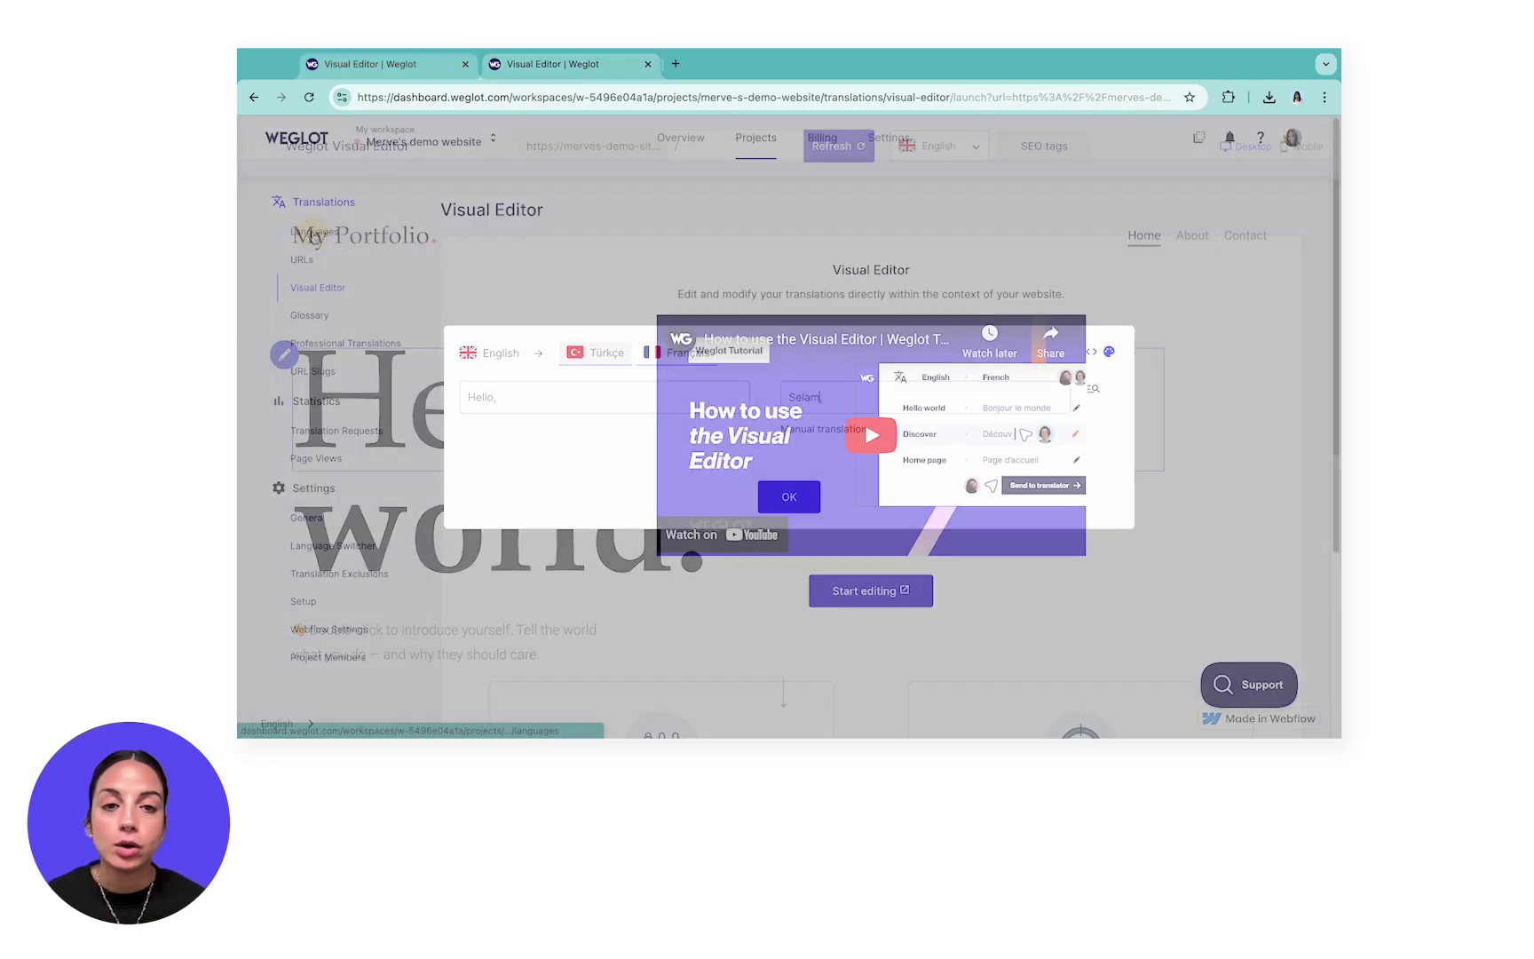
left_click(314, 234)
Open the English → French translation list and review its status, variables and assigned-user filters
left_click(713, 302)
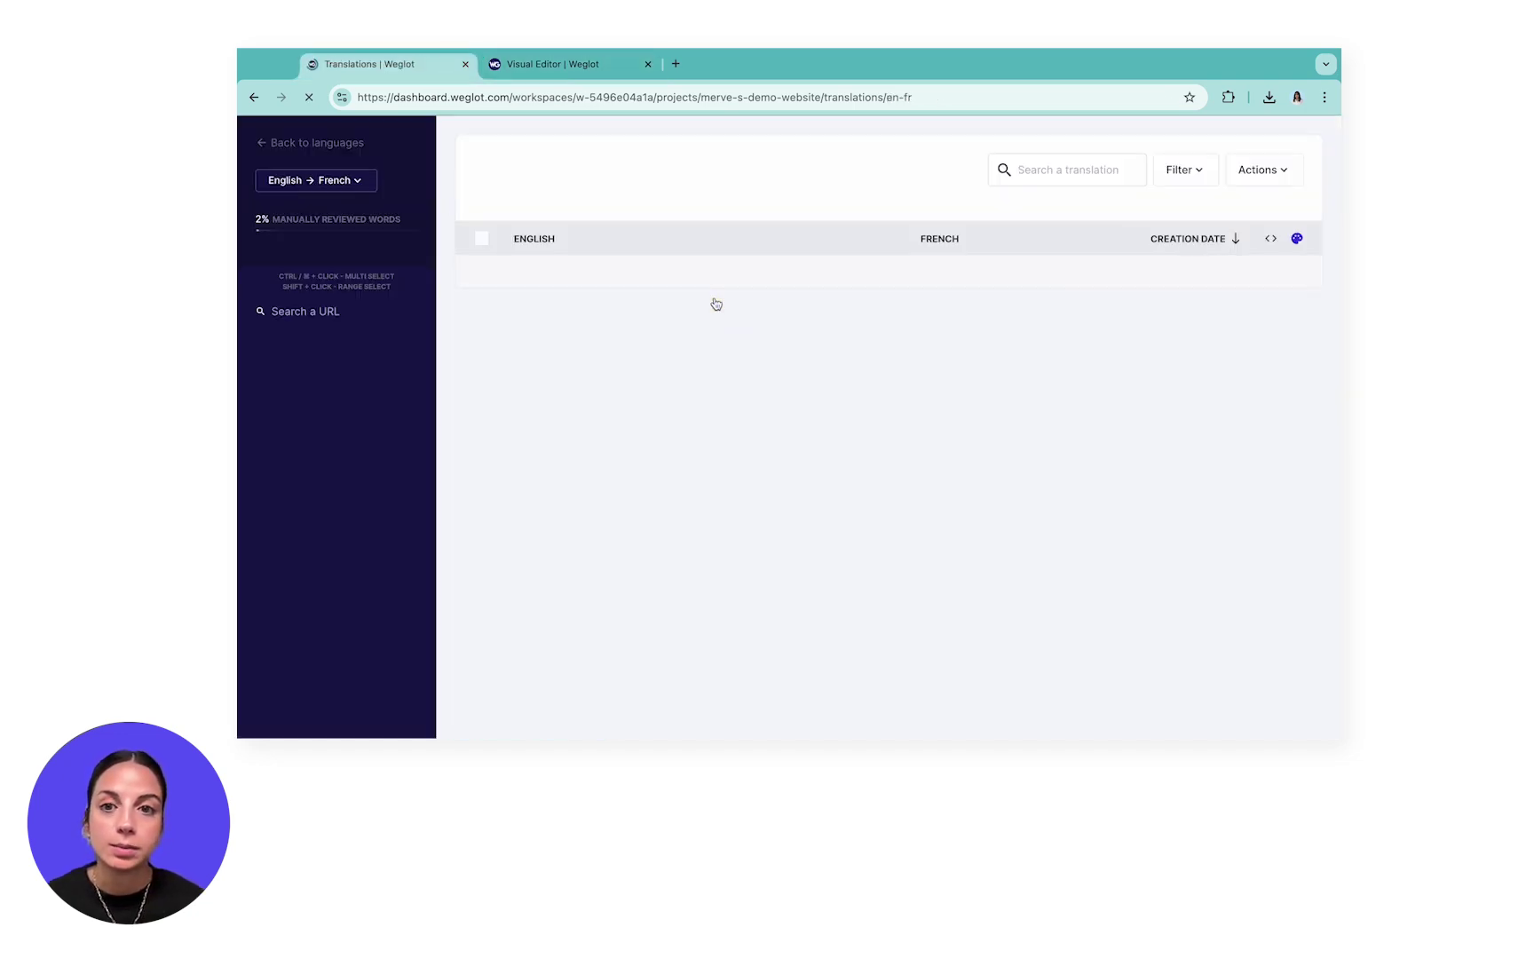
scroll(853, 326, "down", 2)
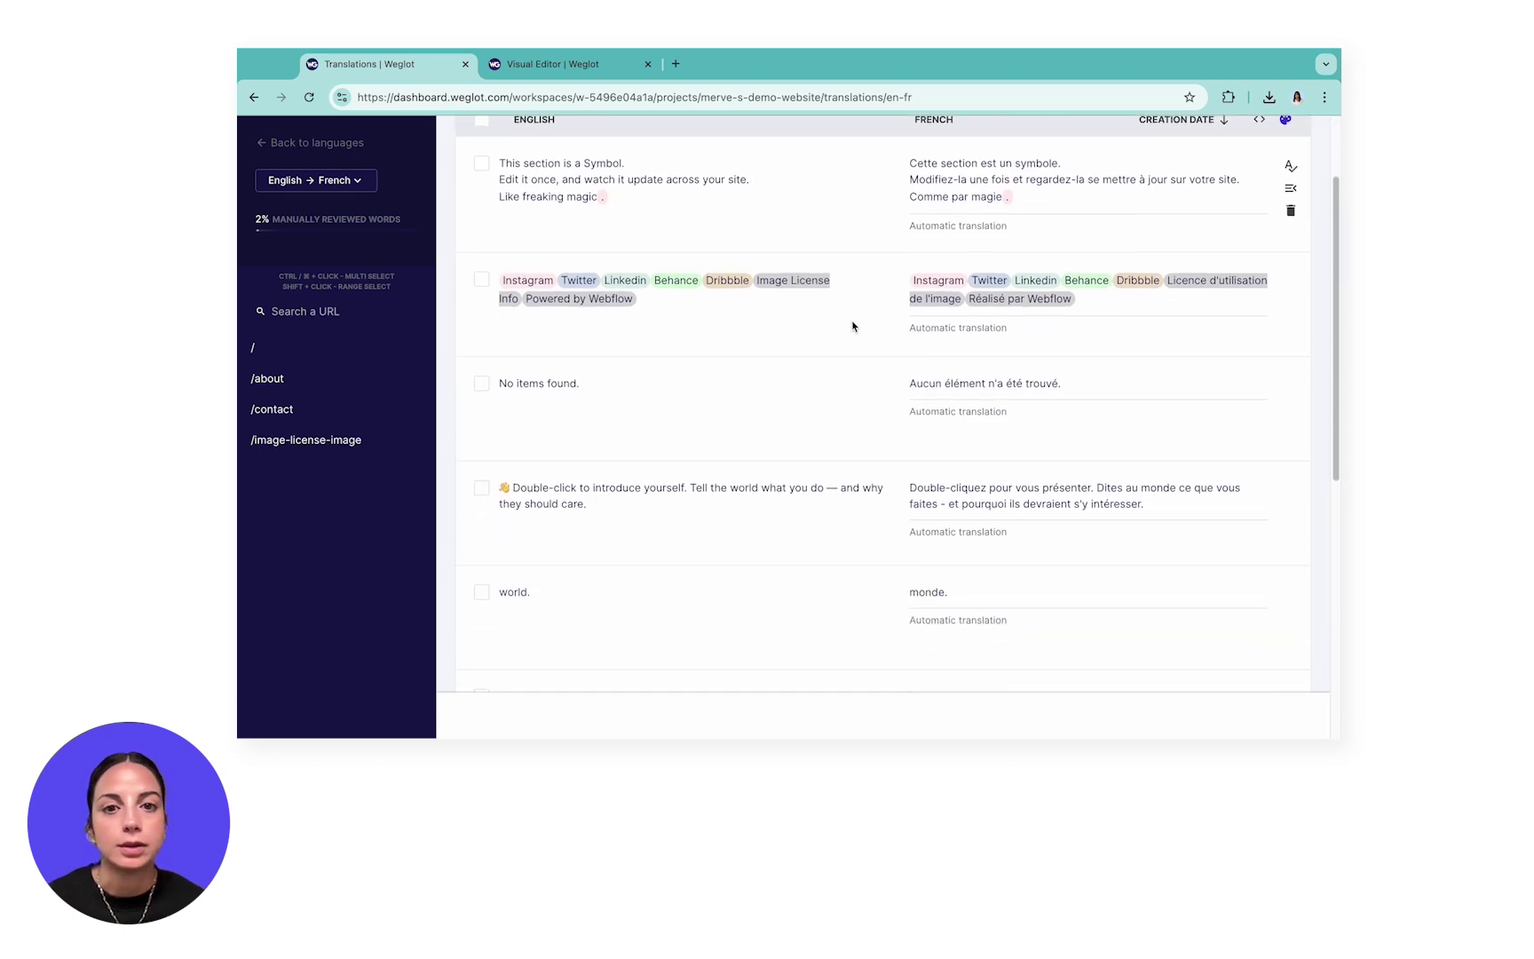
scroll(852, 326, "up", 2)
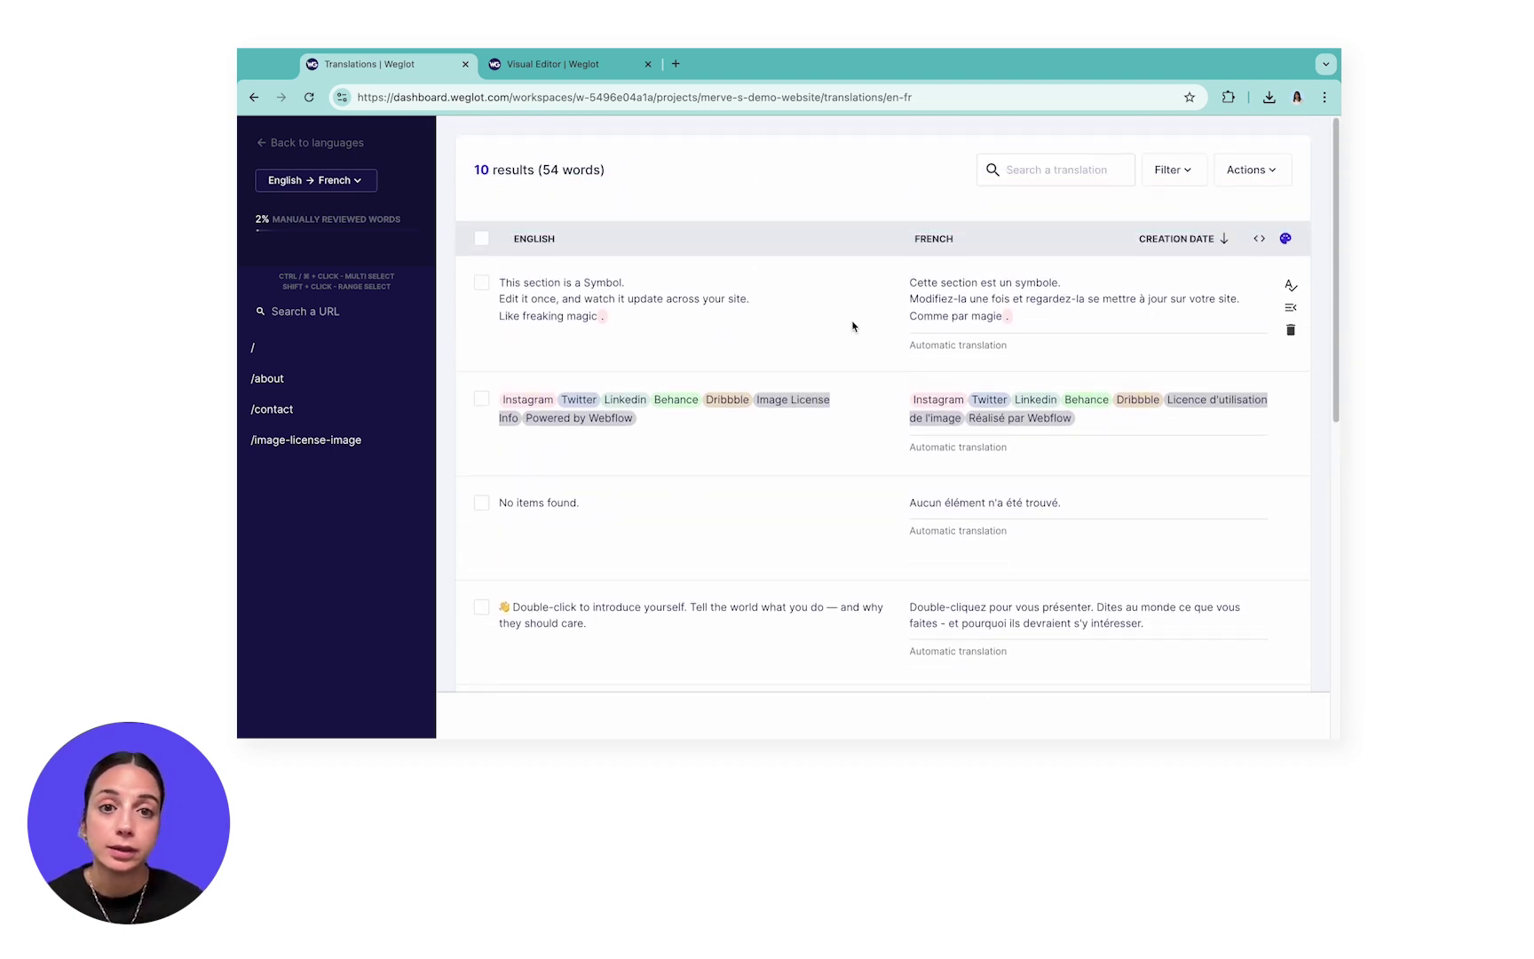
left_click(1171, 180)
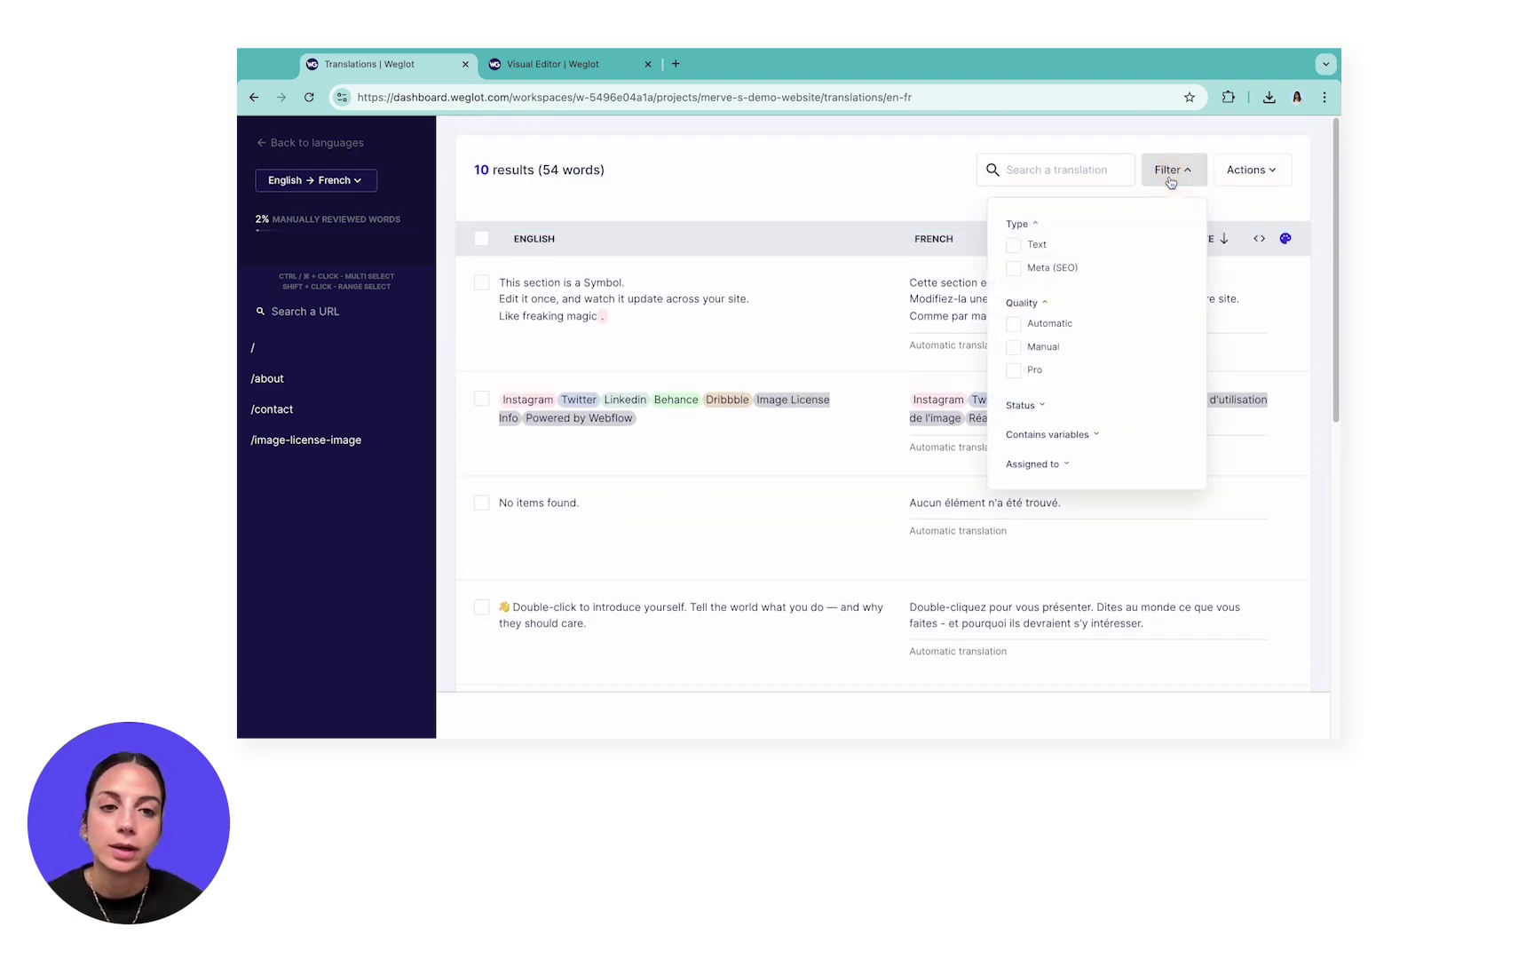
left_click(1030, 405)
left_click(1098, 484)
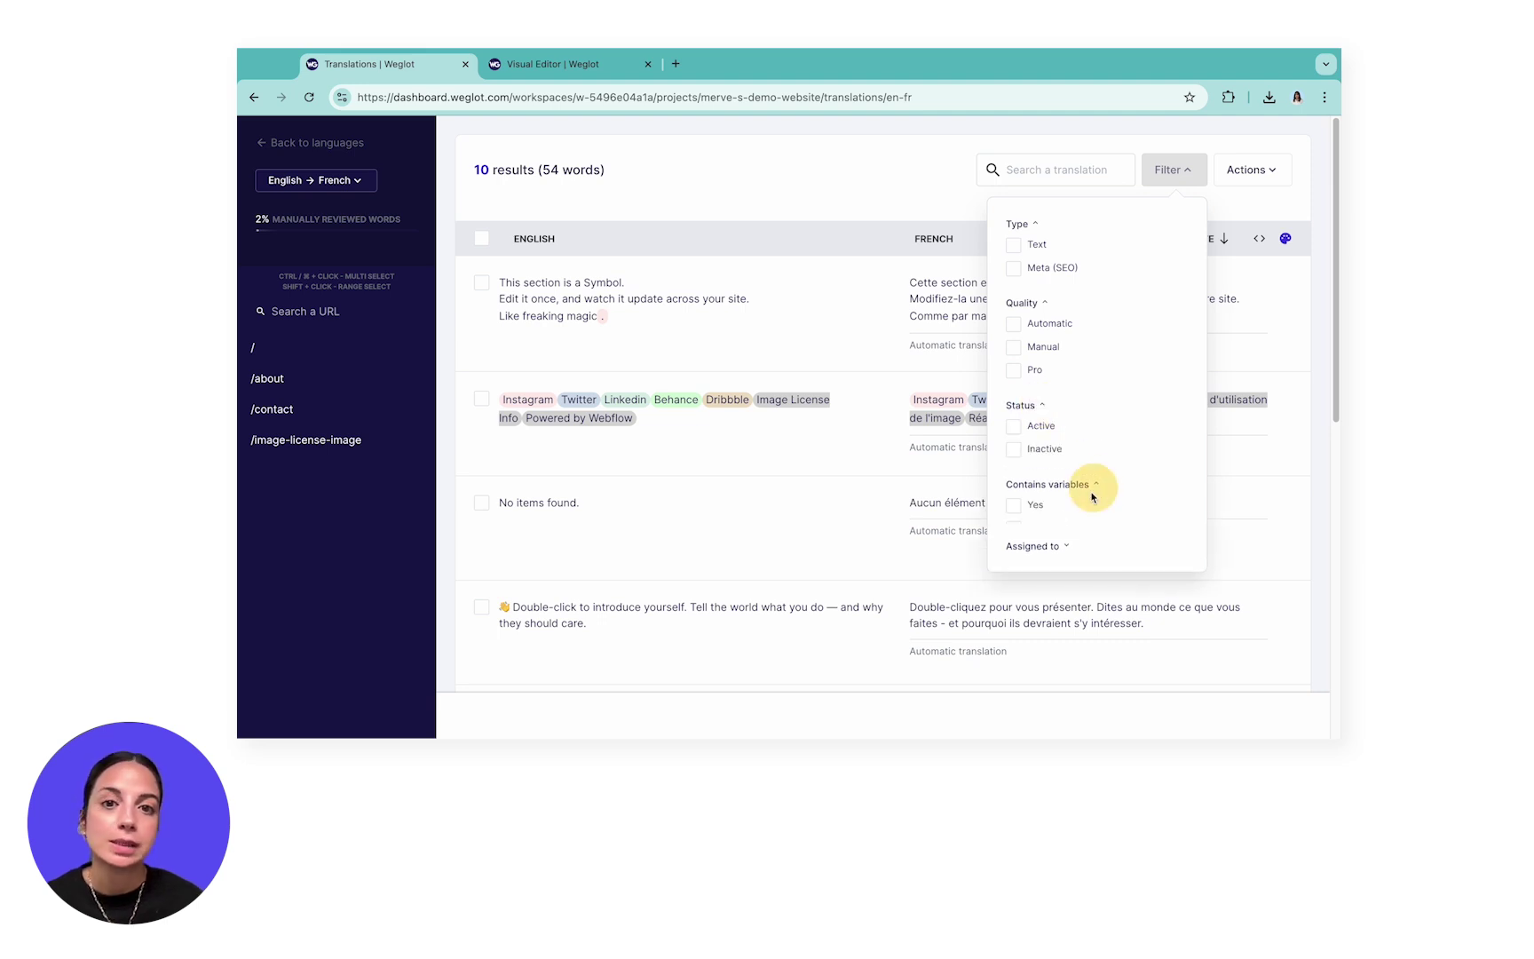
left_click(1066, 560)
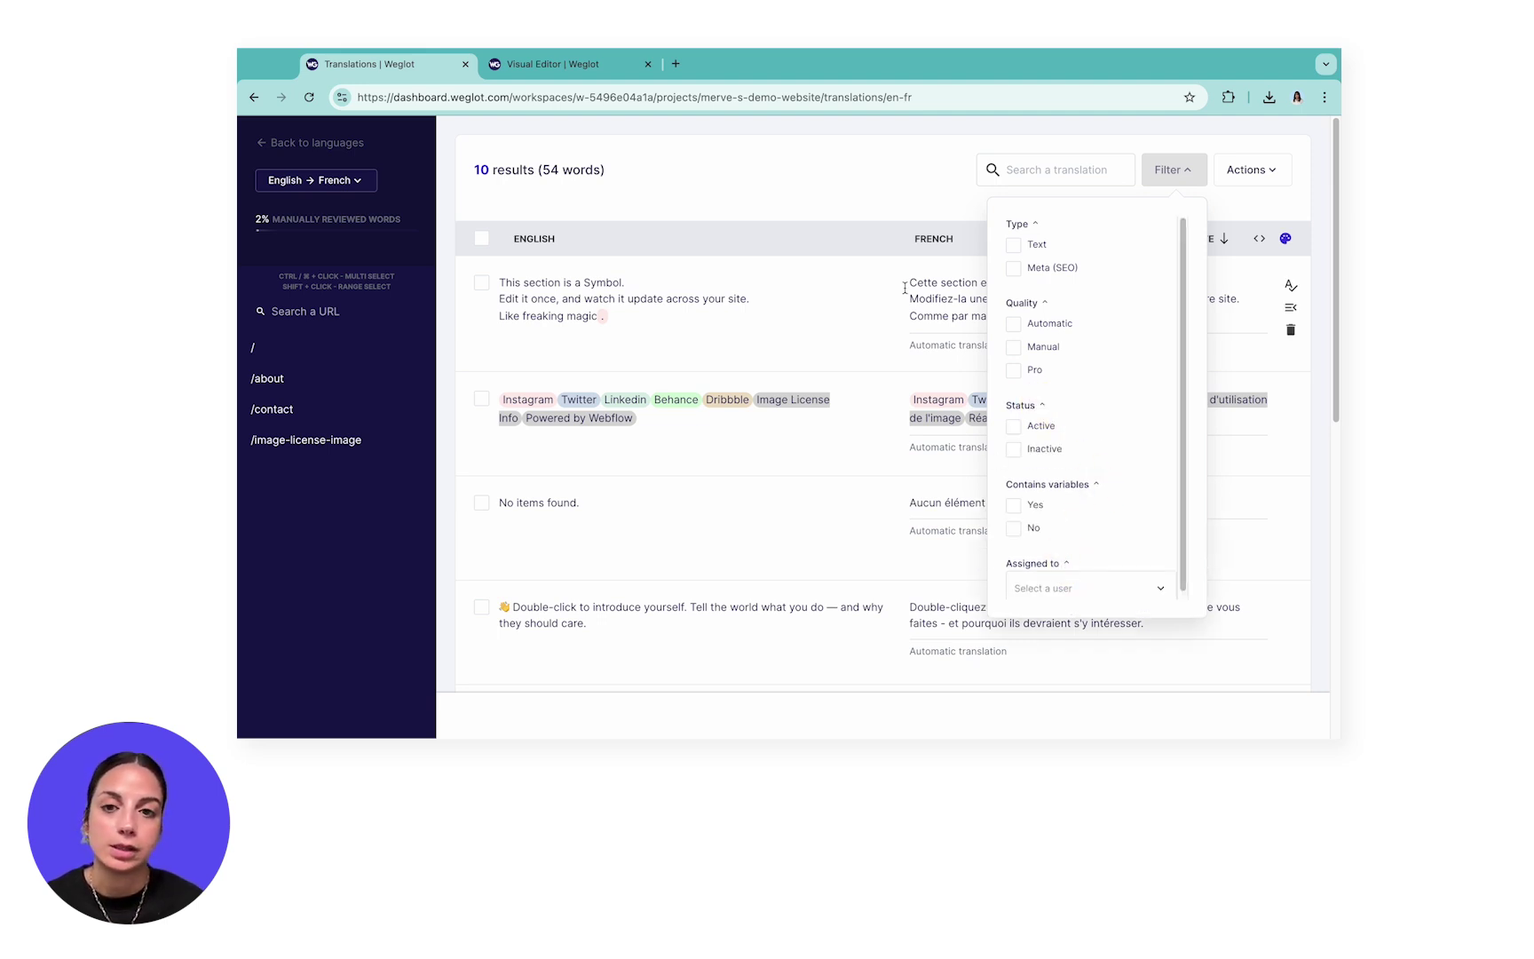
left_click(879, 210)
Order professional translation for 'No items found.', the introduce-yourself and Home About Contact rows, then review the cart
scroll(707, 317, "down", 1)
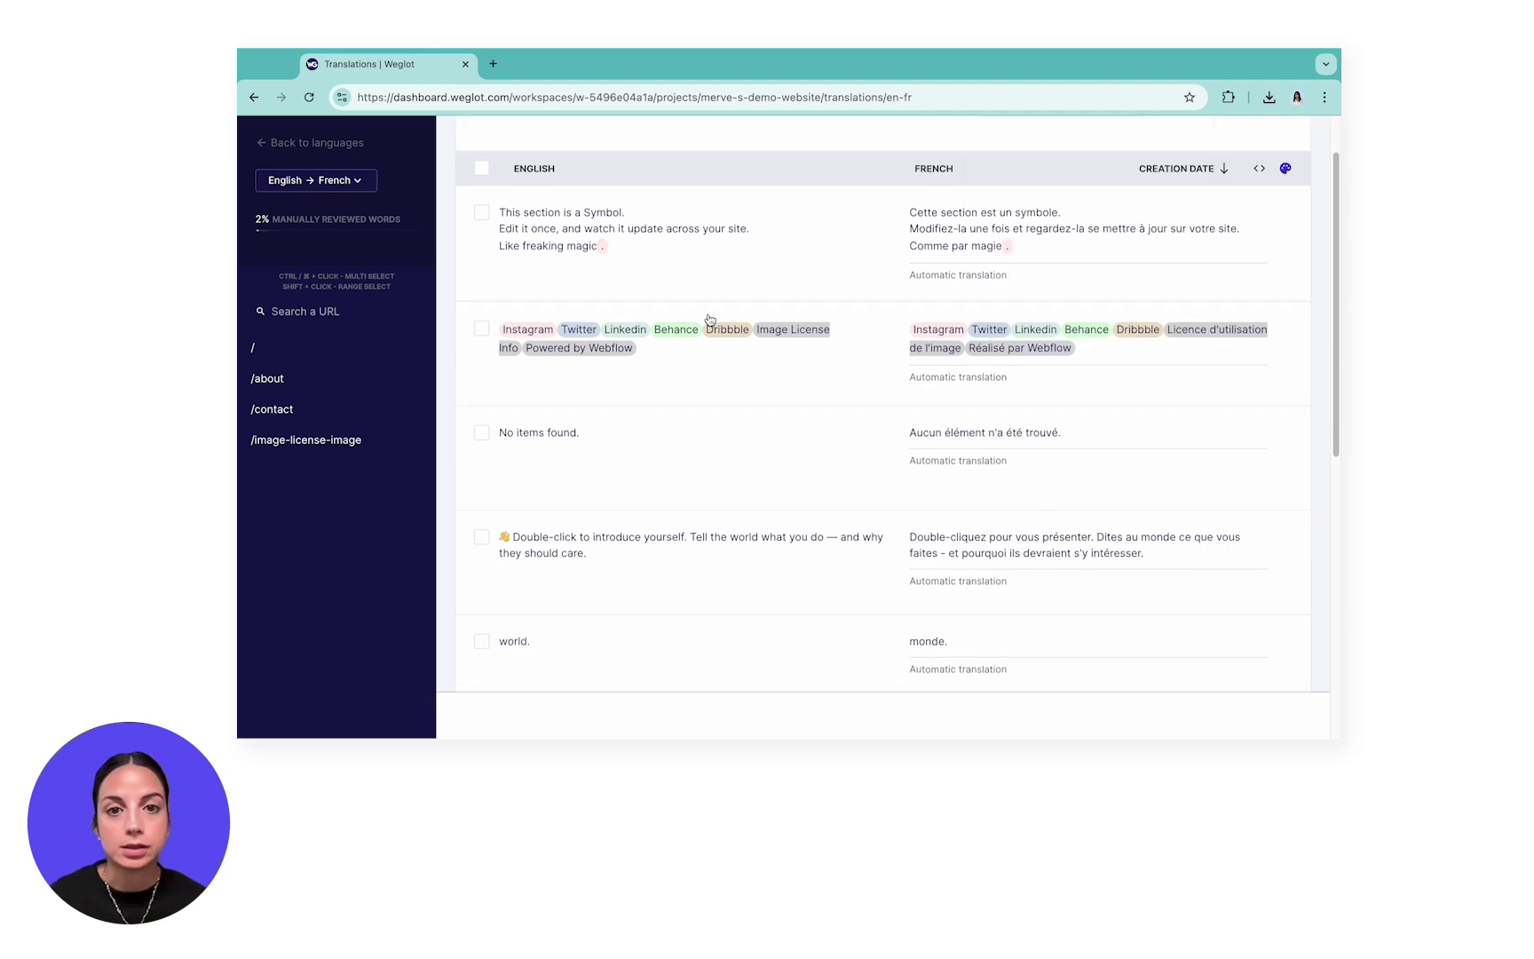
scroll(709, 320, "down", 2)
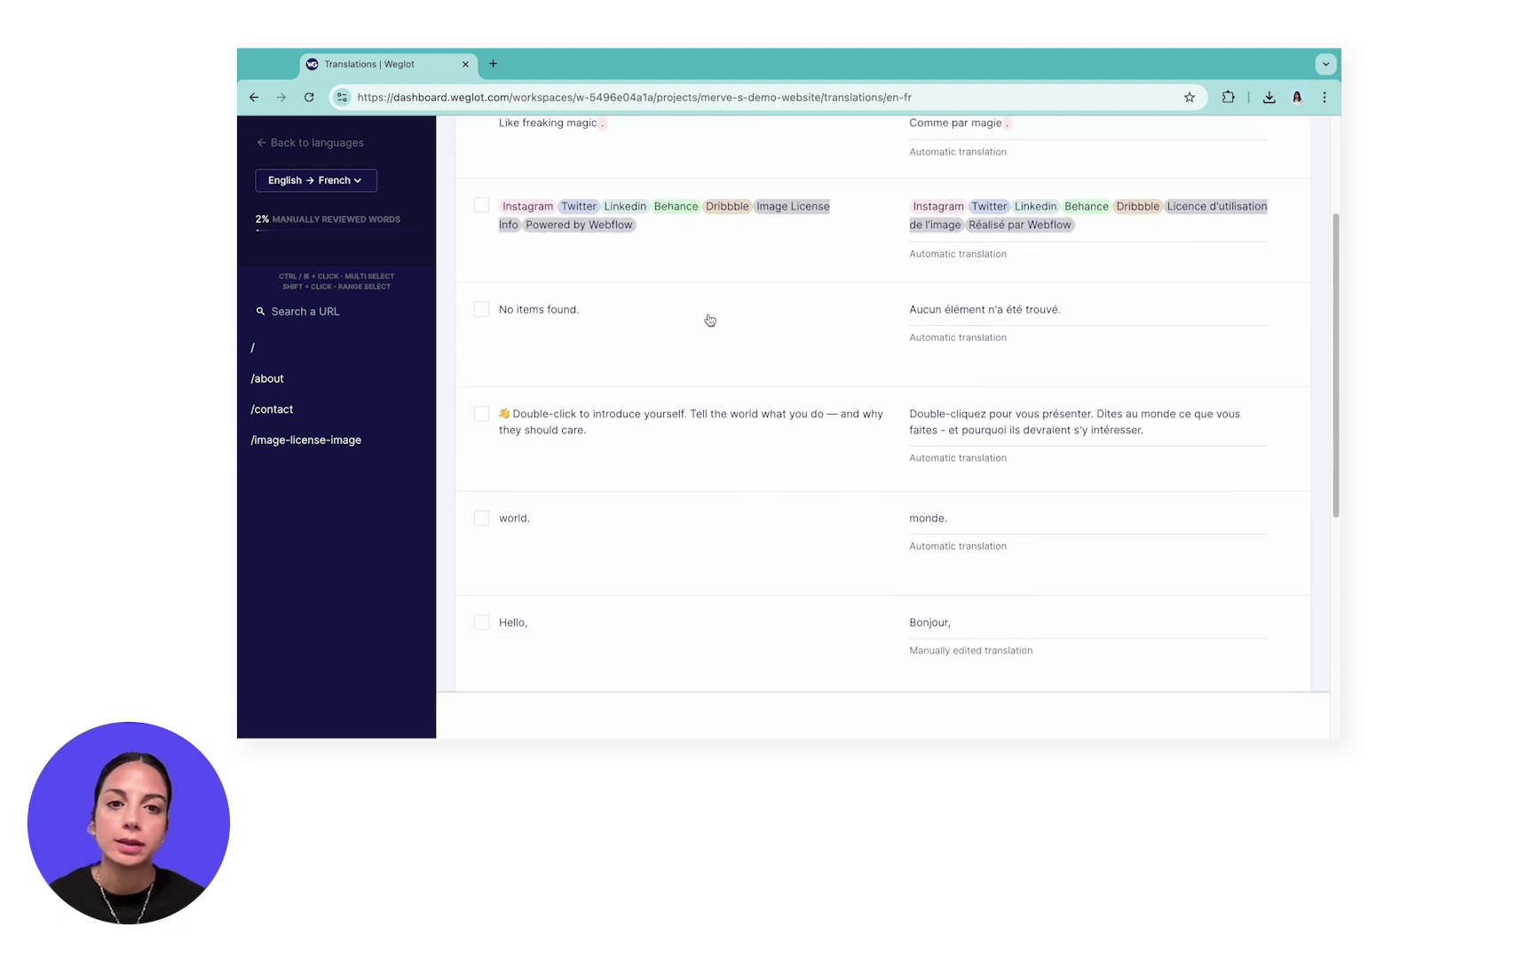
left_click(482, 309)
left_click(481, 414)
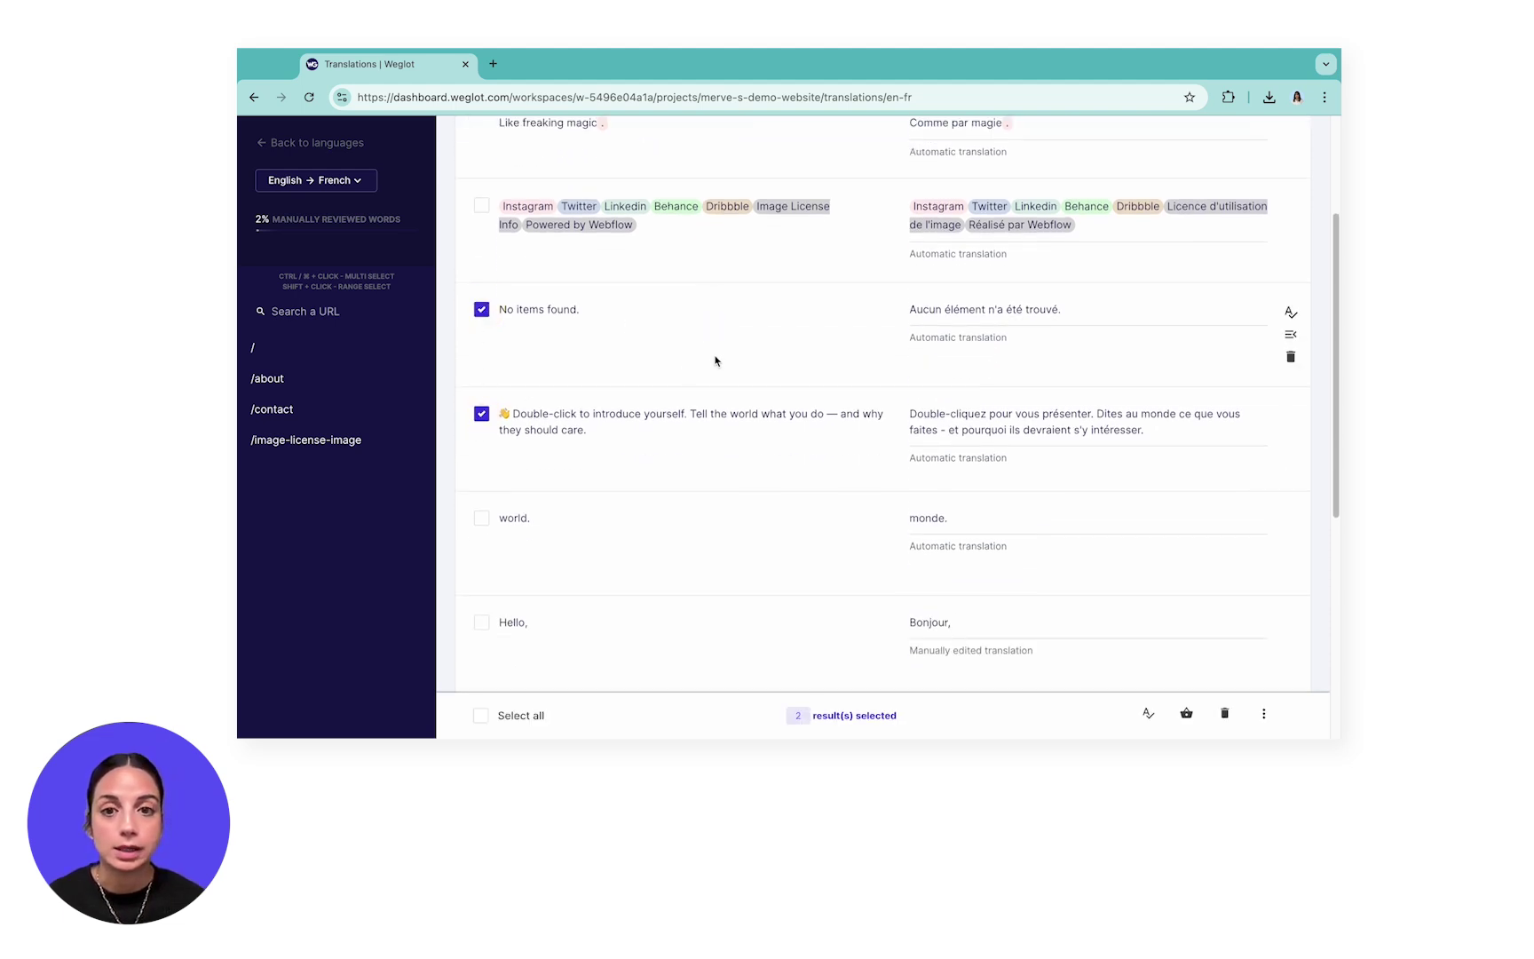
scroll(716, 360, "down", 1)
scroll(717, 359, "down", 1)
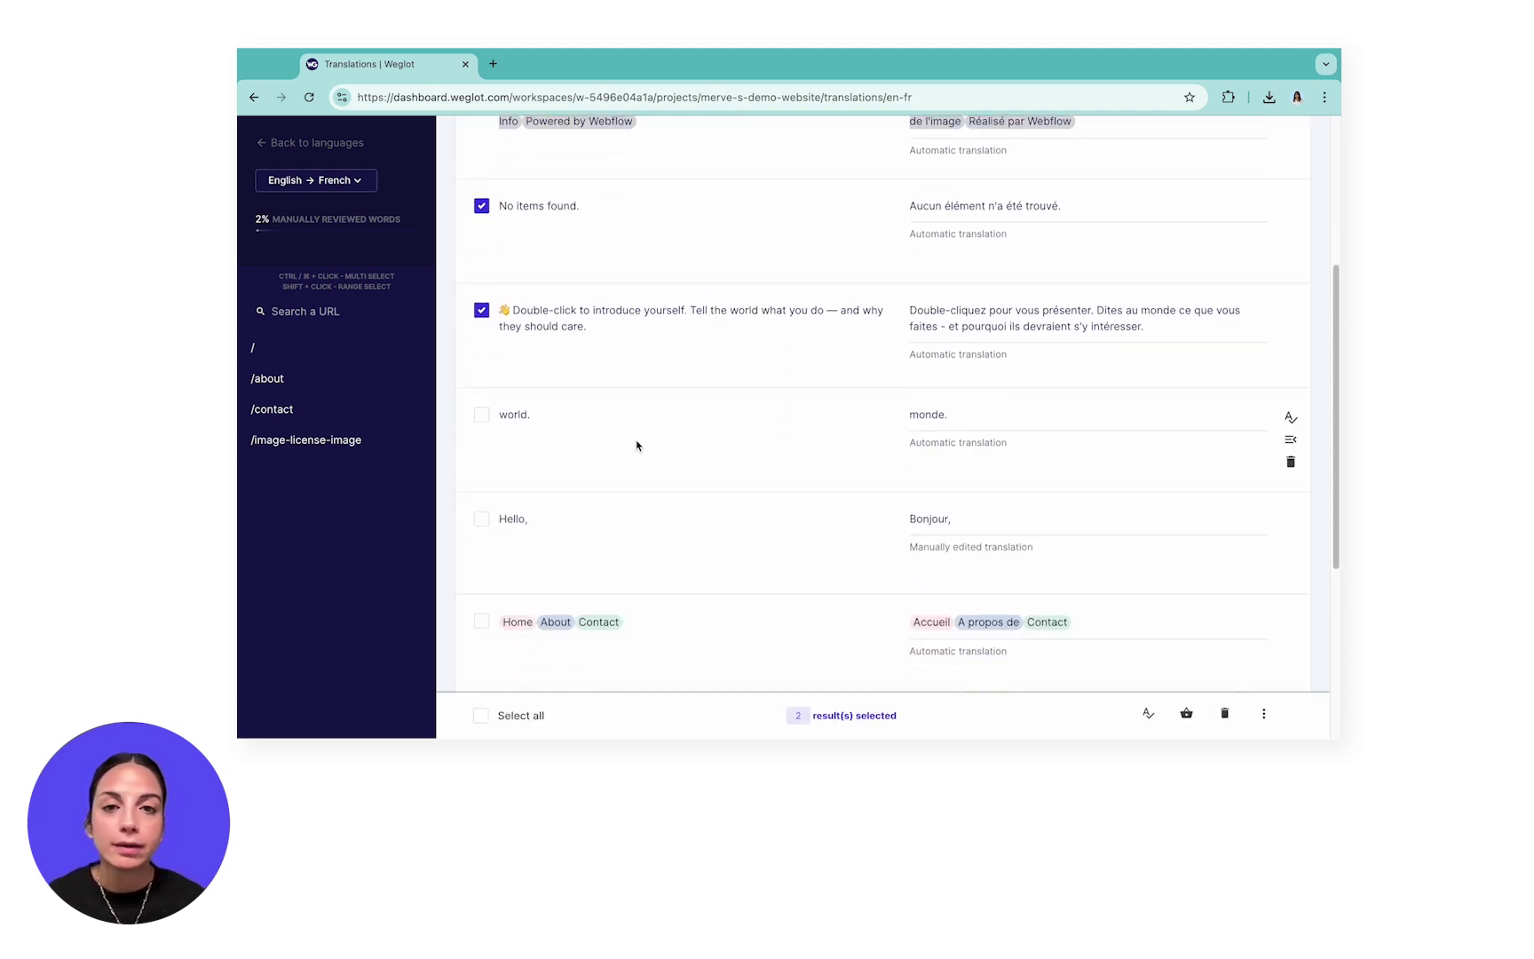
left_click(481, 621)
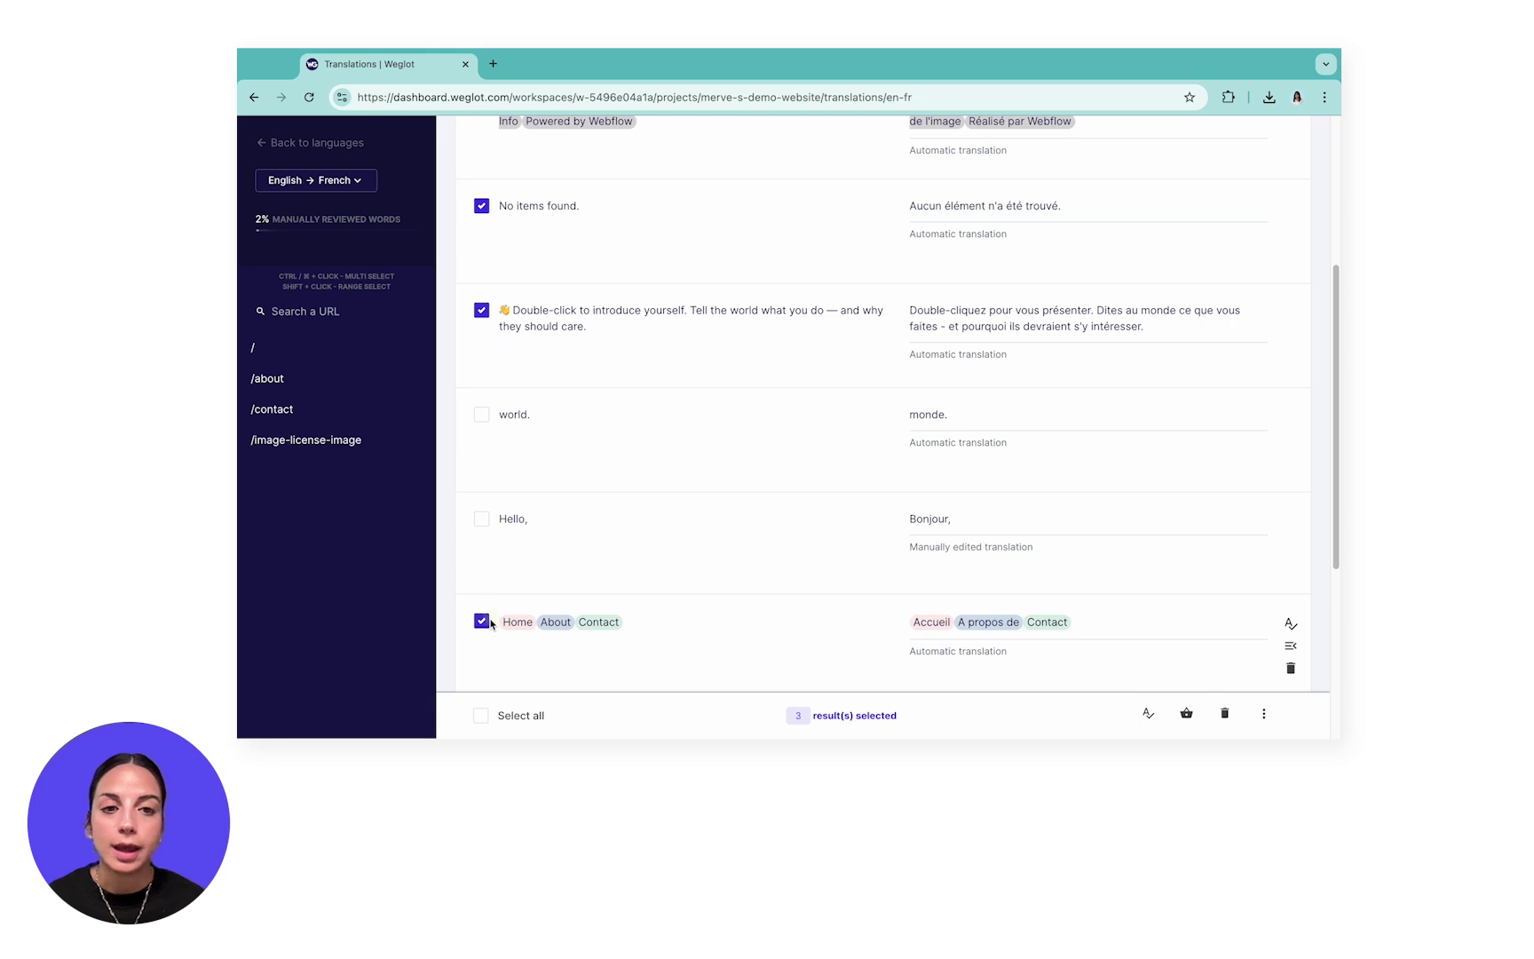
left_click(1188, 714)
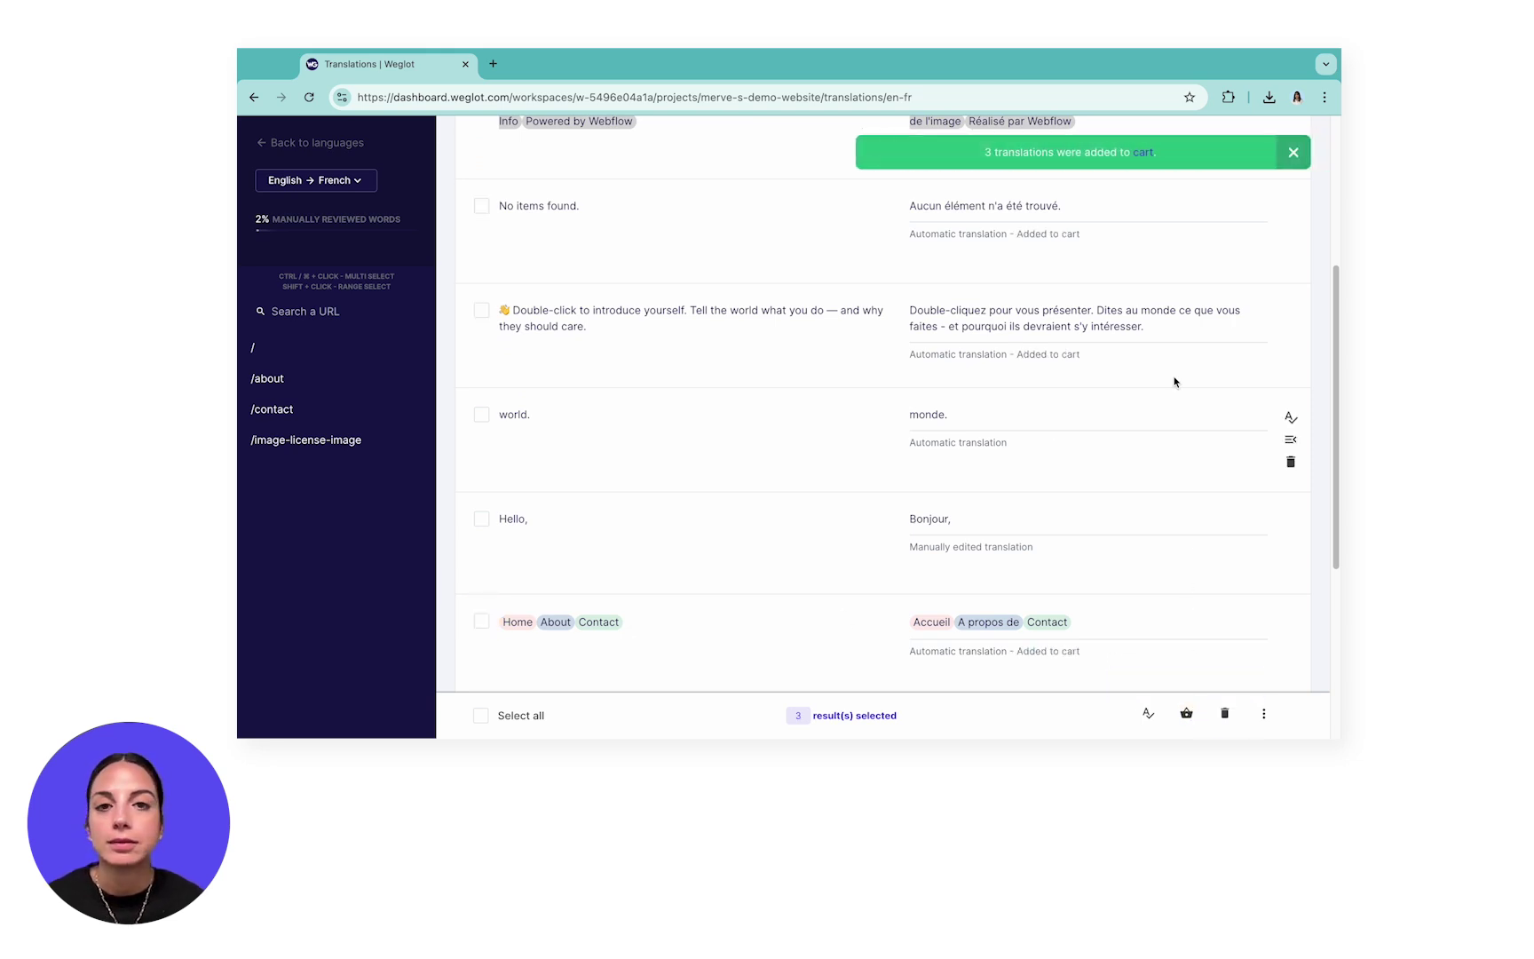
left_click(1144, 152)
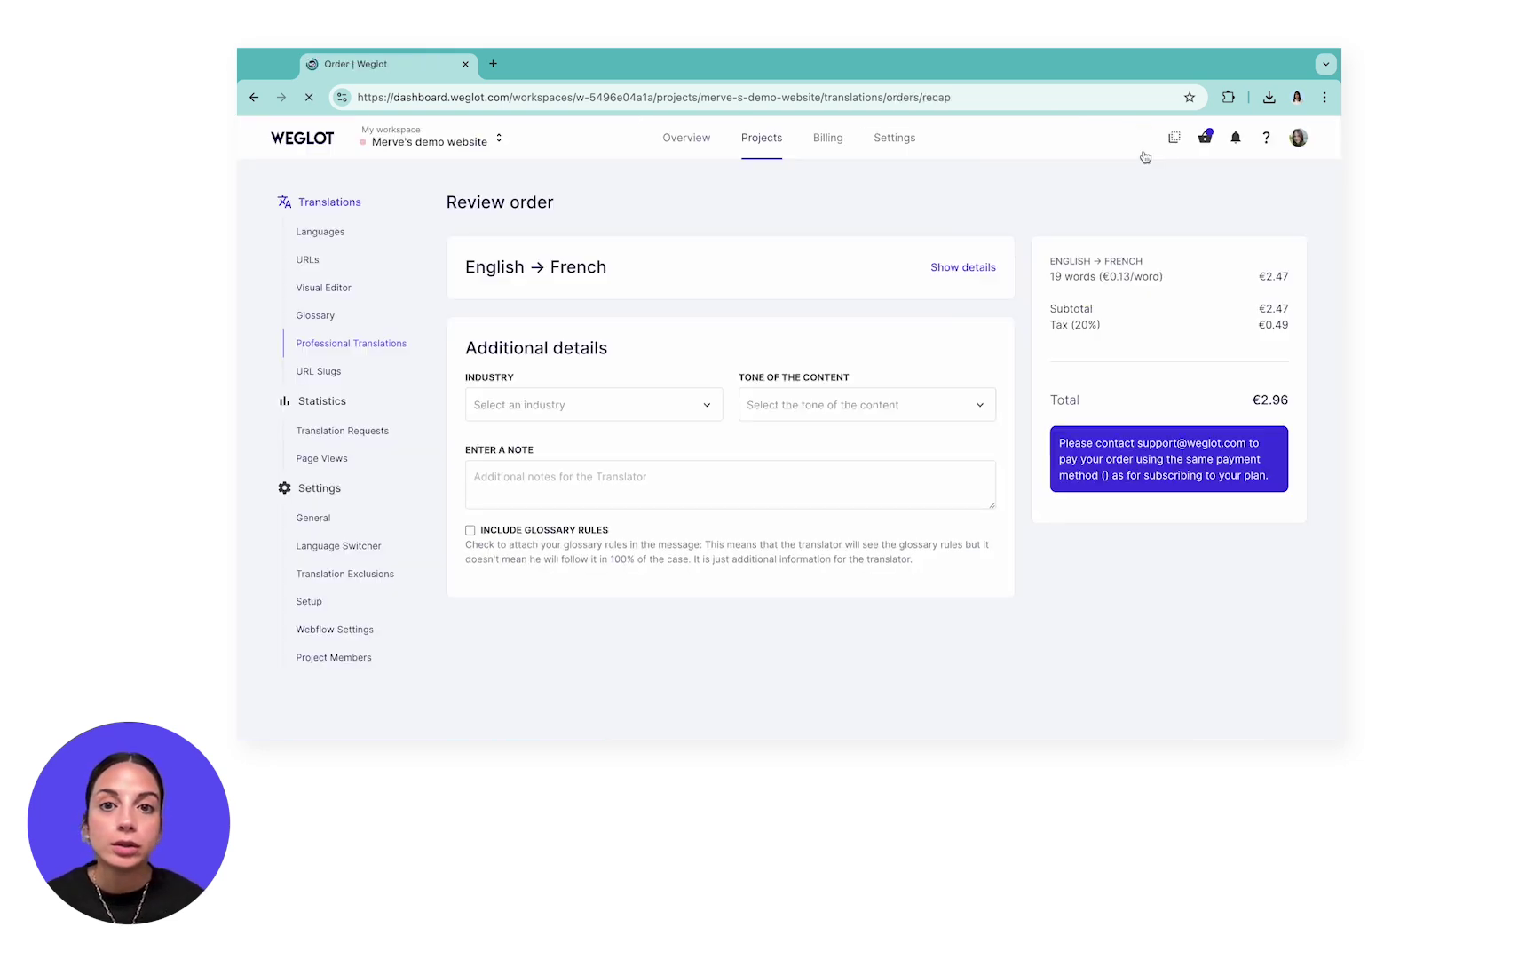
Go back to the English-to-French and English-to-Turkish languages overview and show the Import/Export actions
left_click(328, 231)
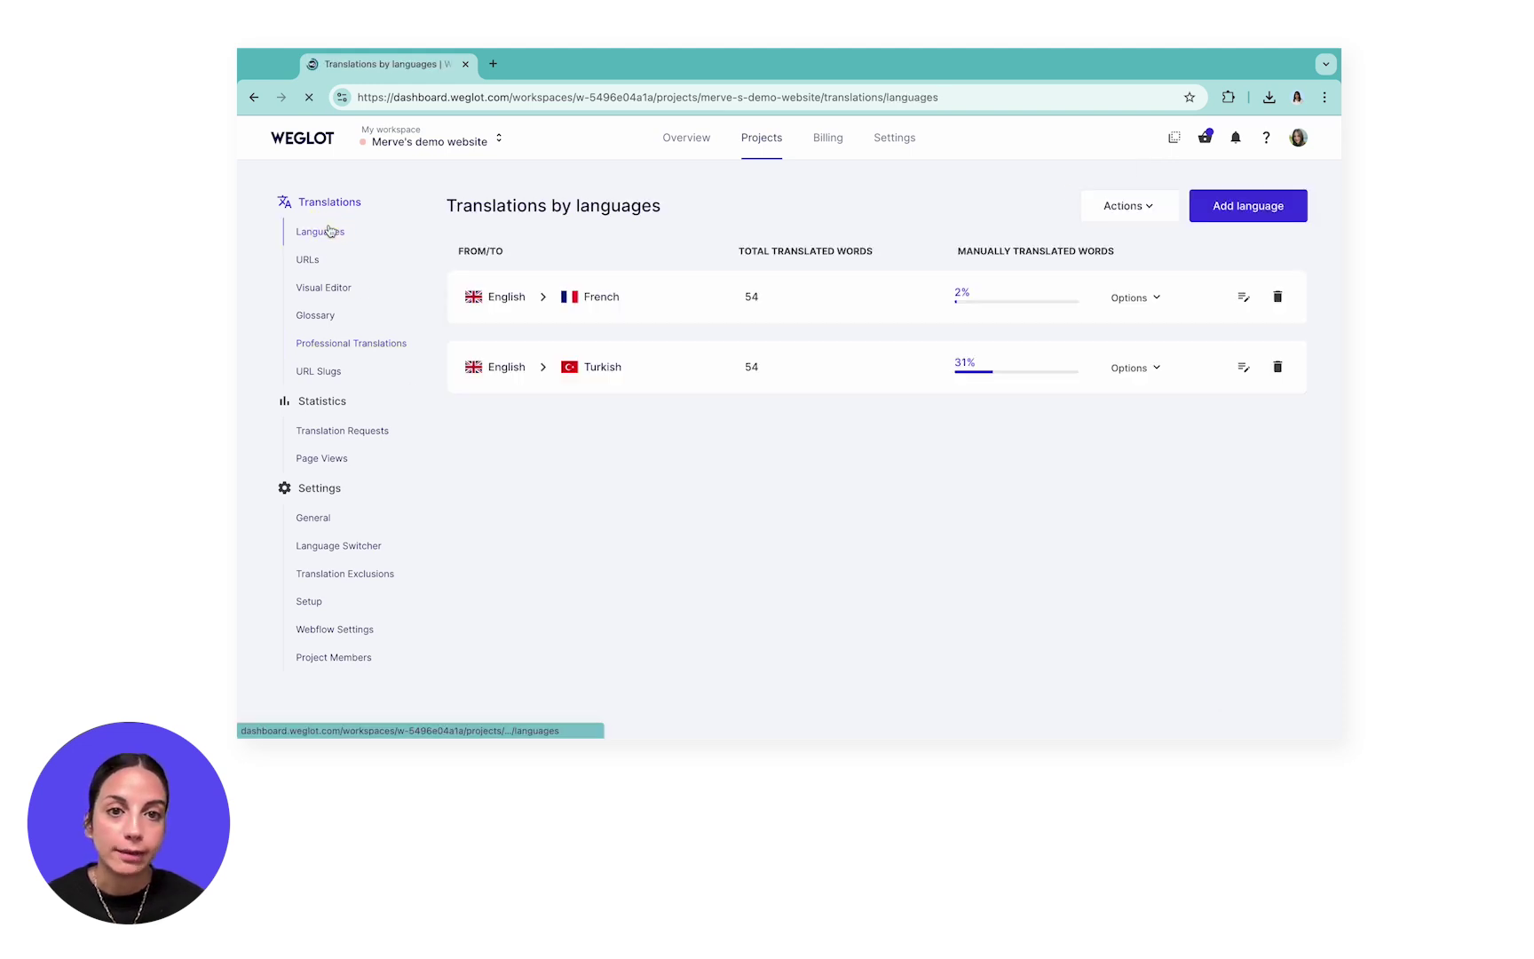
left_click(1140, 206)
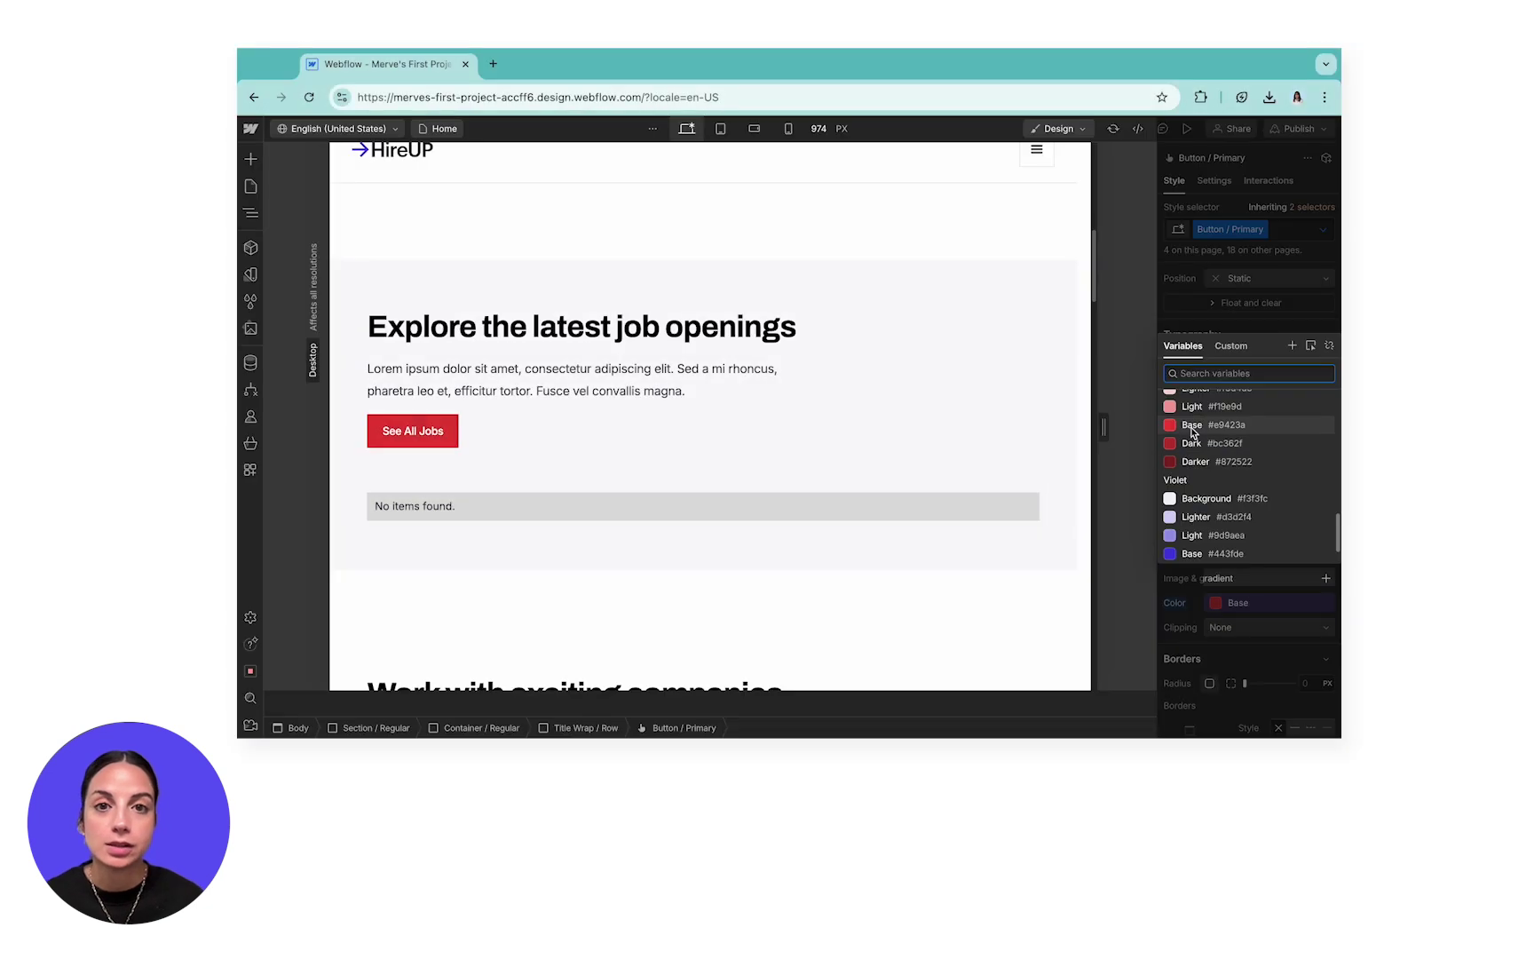
Give the See All Jobs button the Darker red colour variable as its background
left_click(1195, 461)
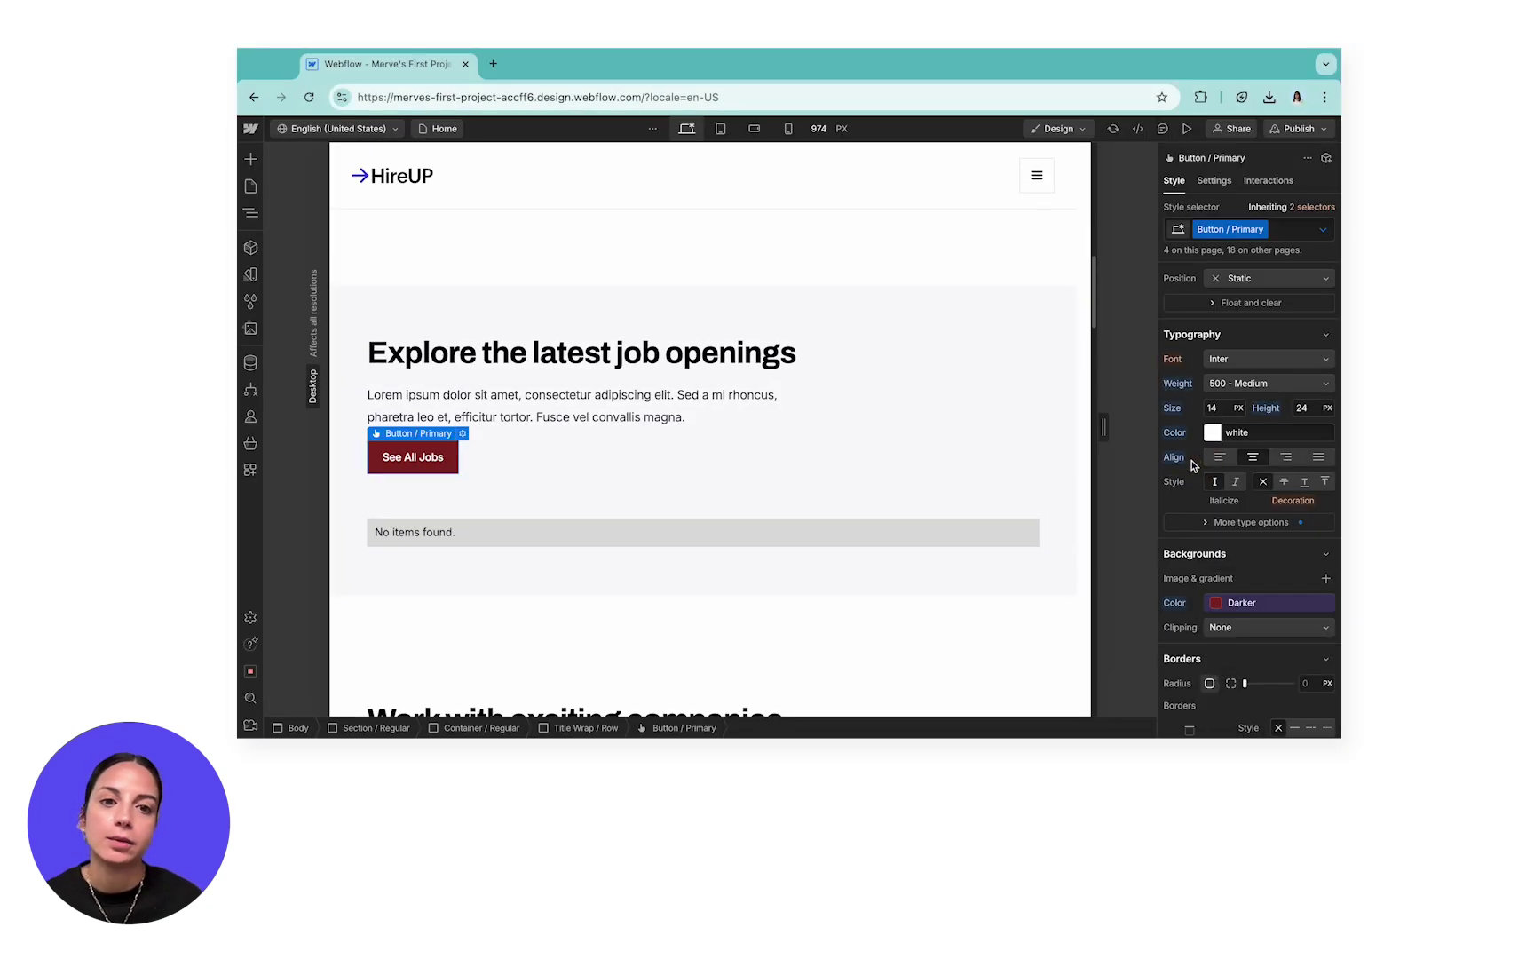
left_click(978, 455)
scroll(979, 454, "down", 15)
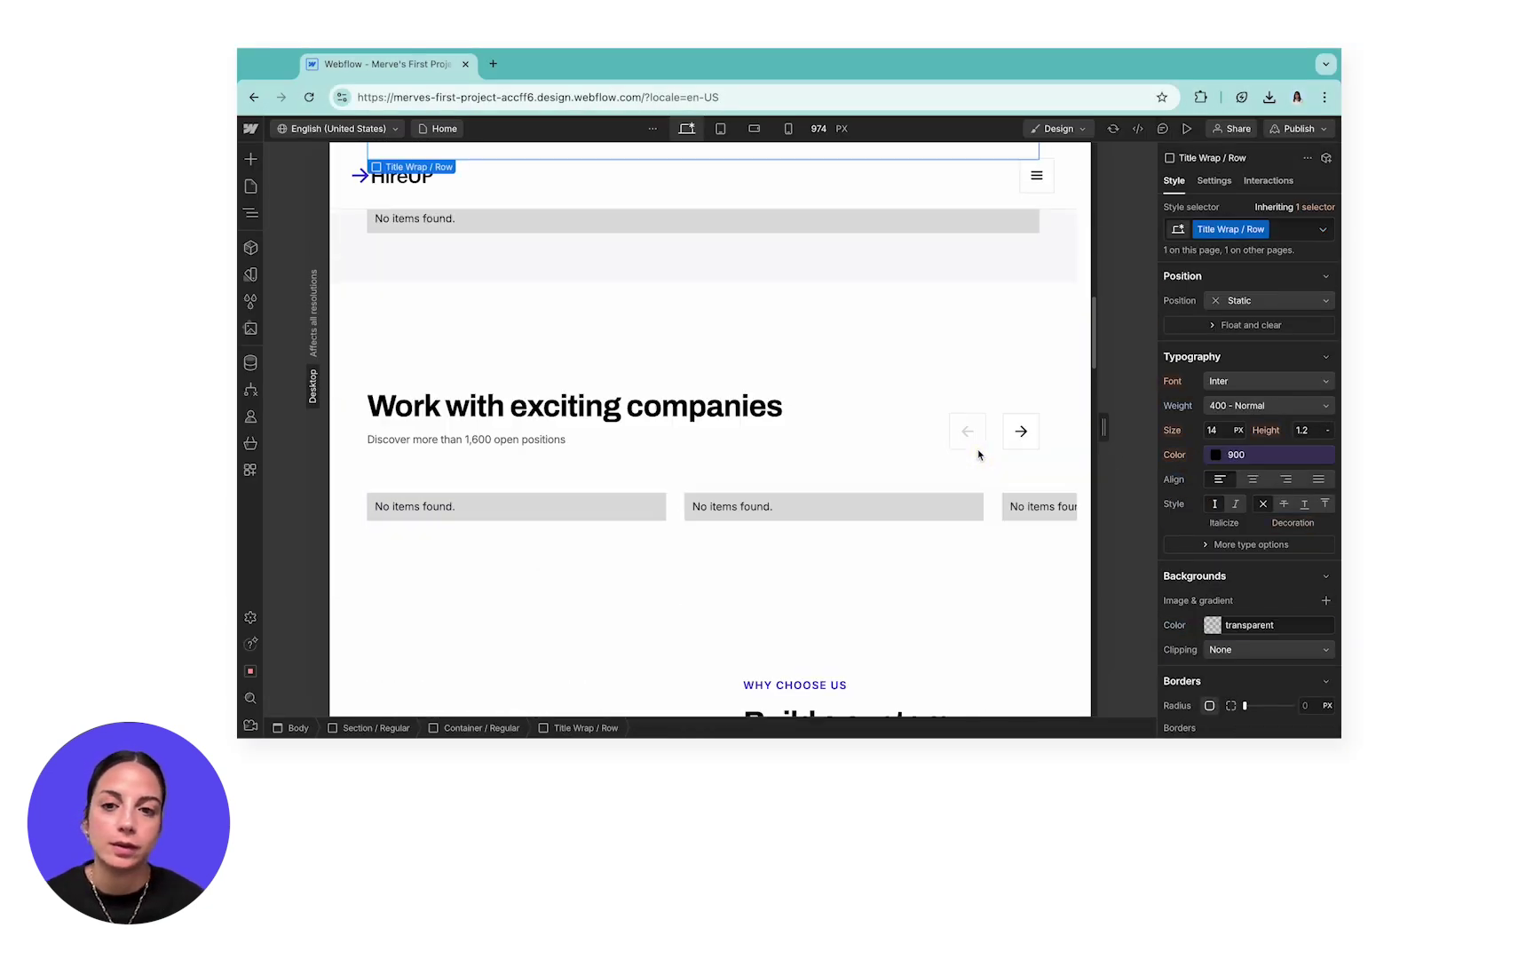
scroll(978, 454, "down", 15)
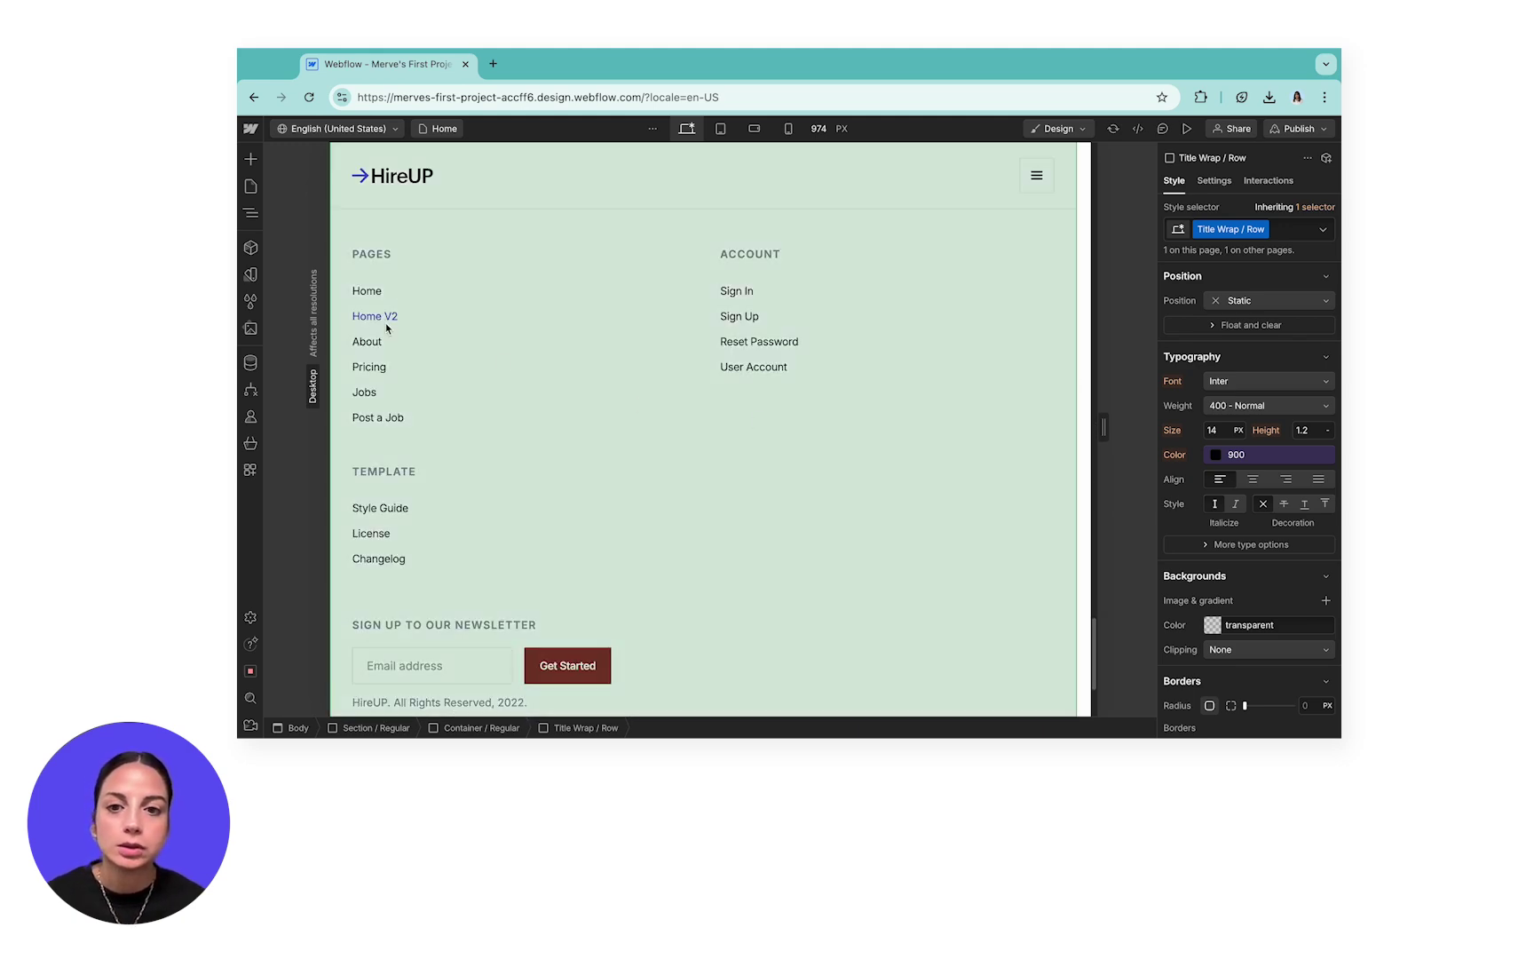
Edit the row gap of the footer component's Pages column
double_click(387, 321)
left_click(394, 287)
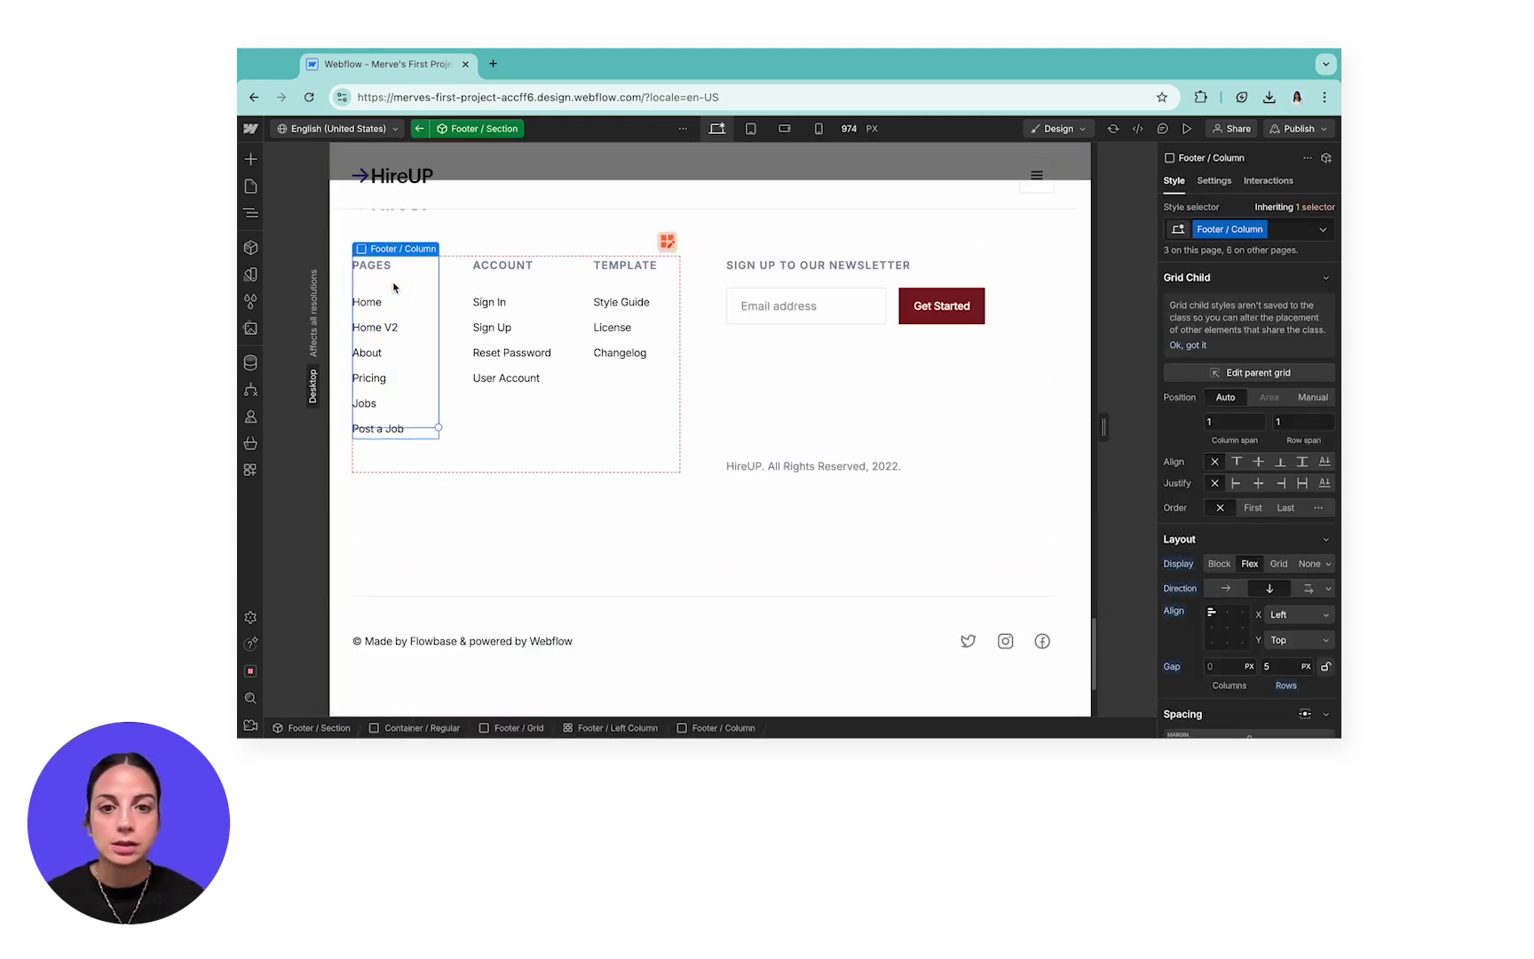
left_click(1279, 661)
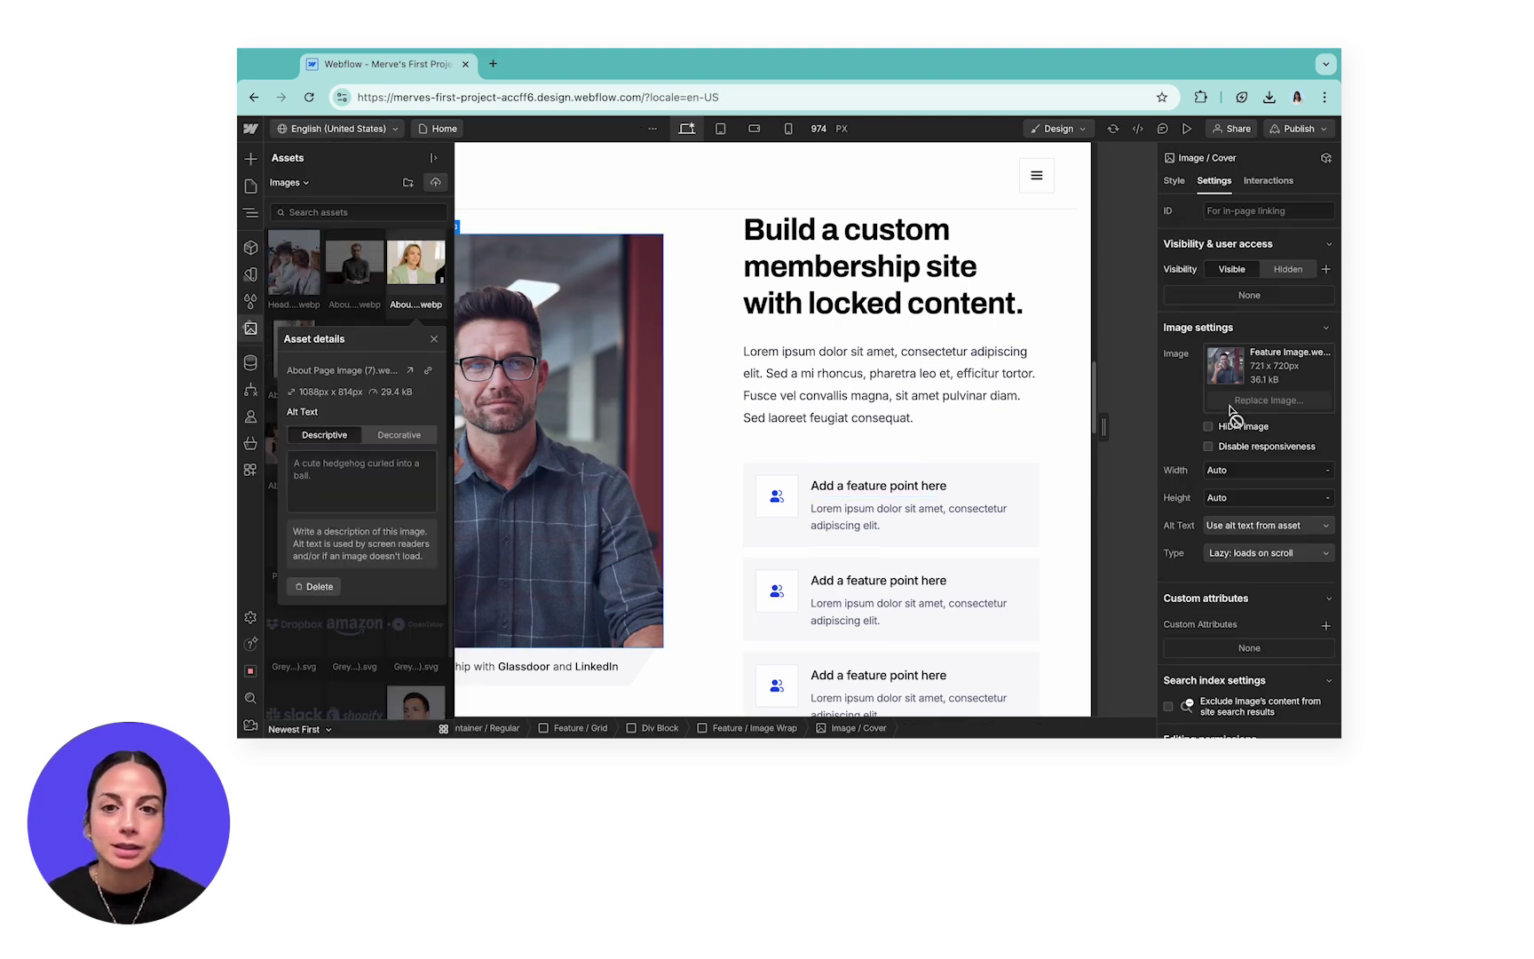
Replace the membership section photo with the woman's portrait asset
left_click(463, 277)
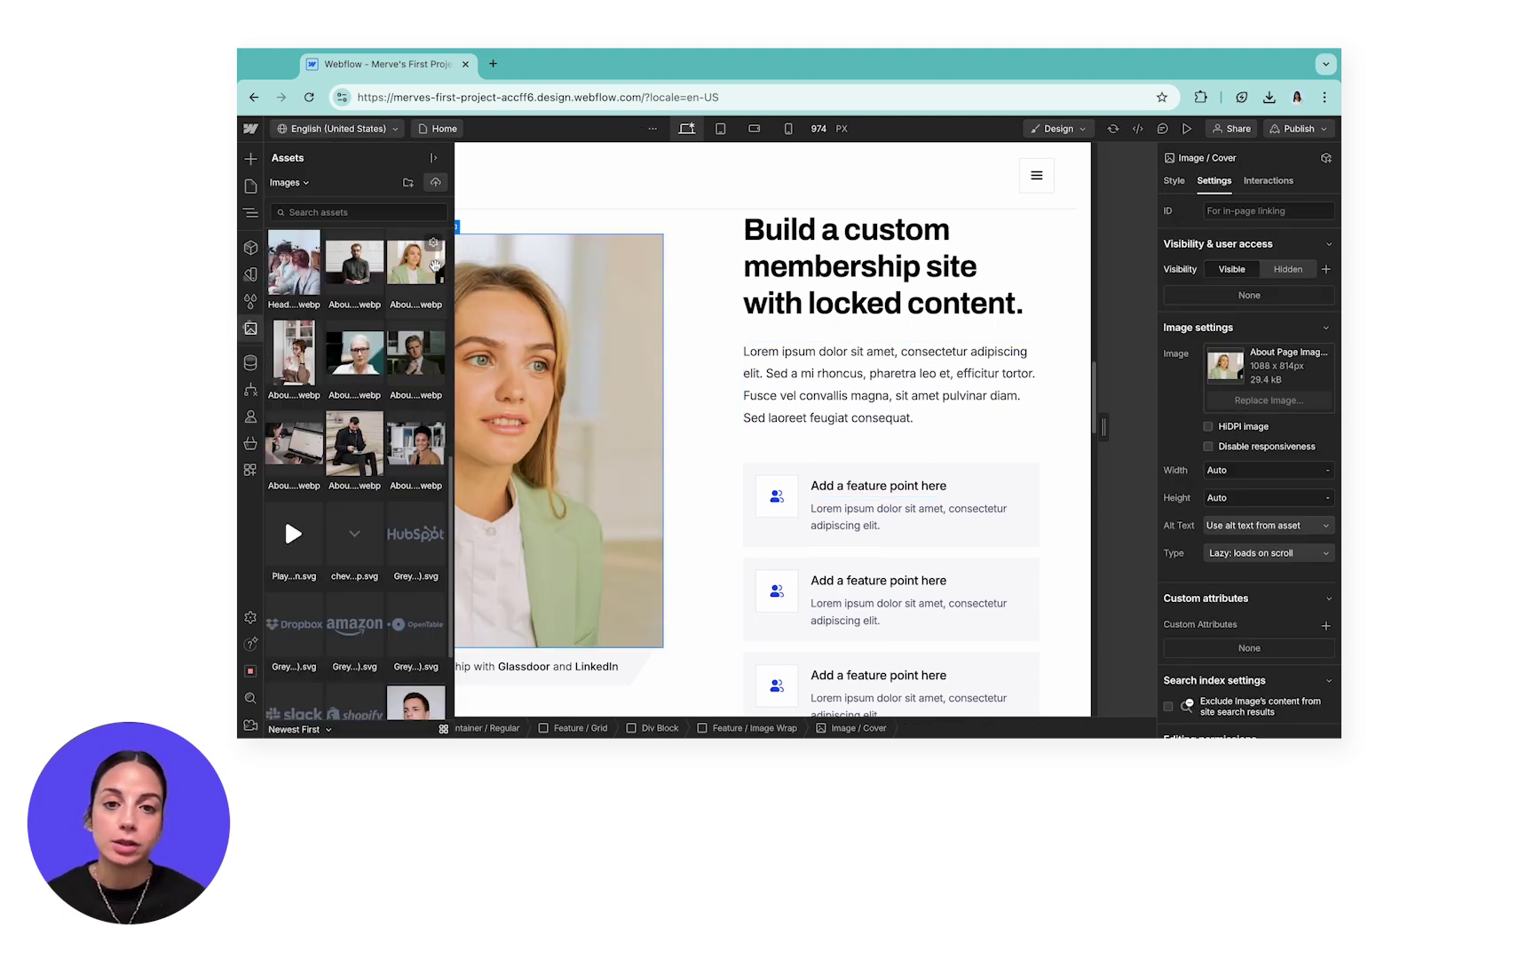
left_click(414, 259)
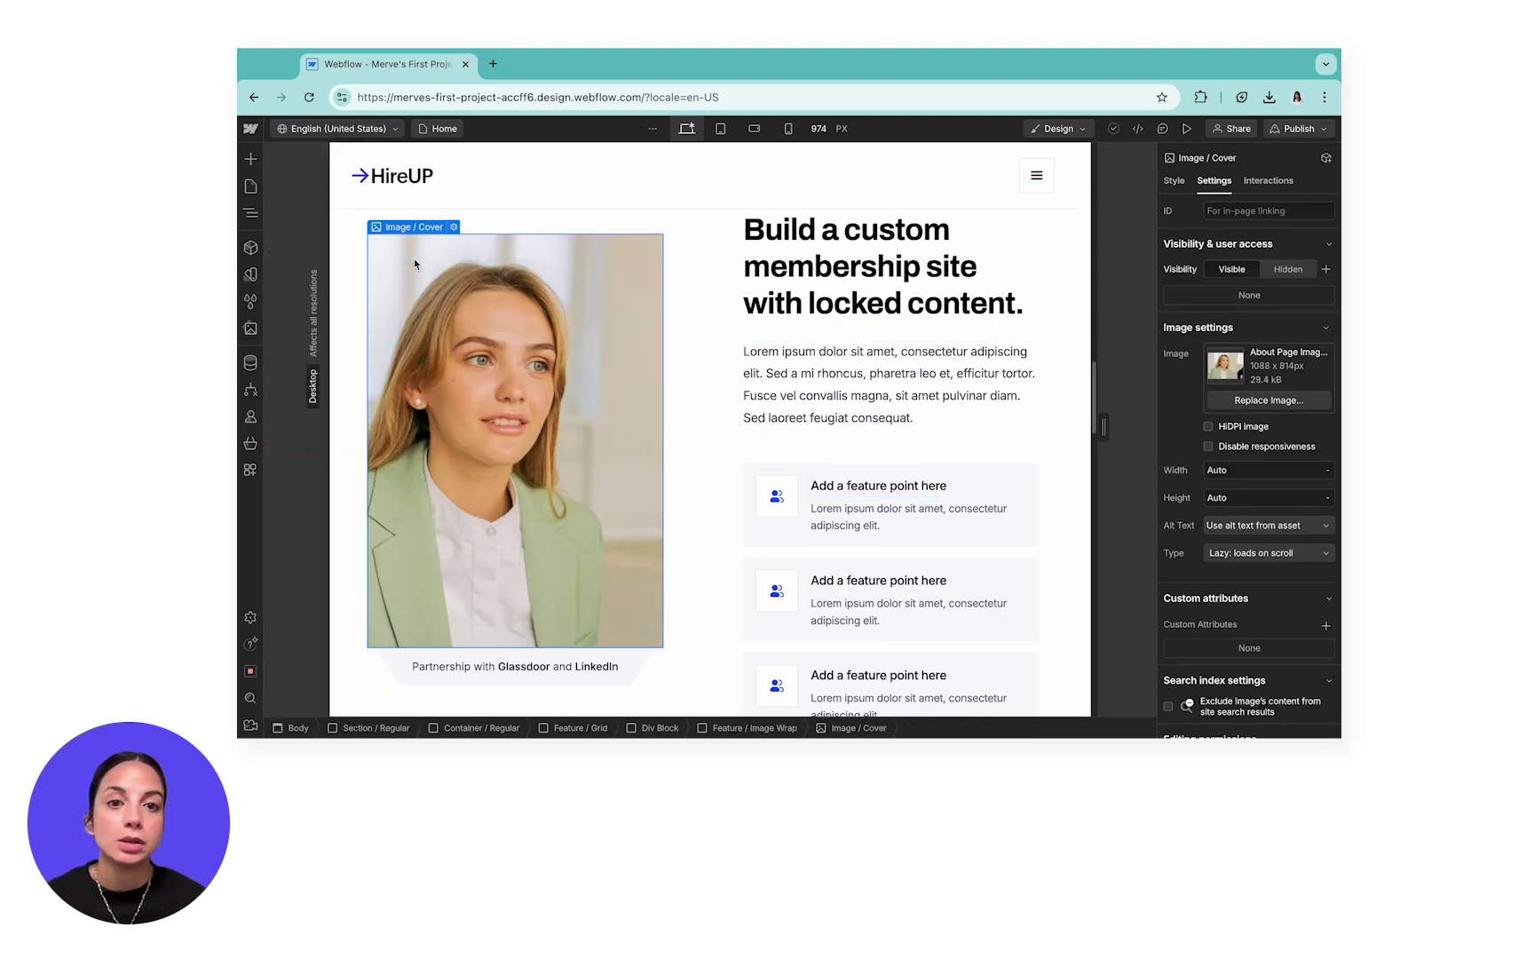
left_click(707, 208)
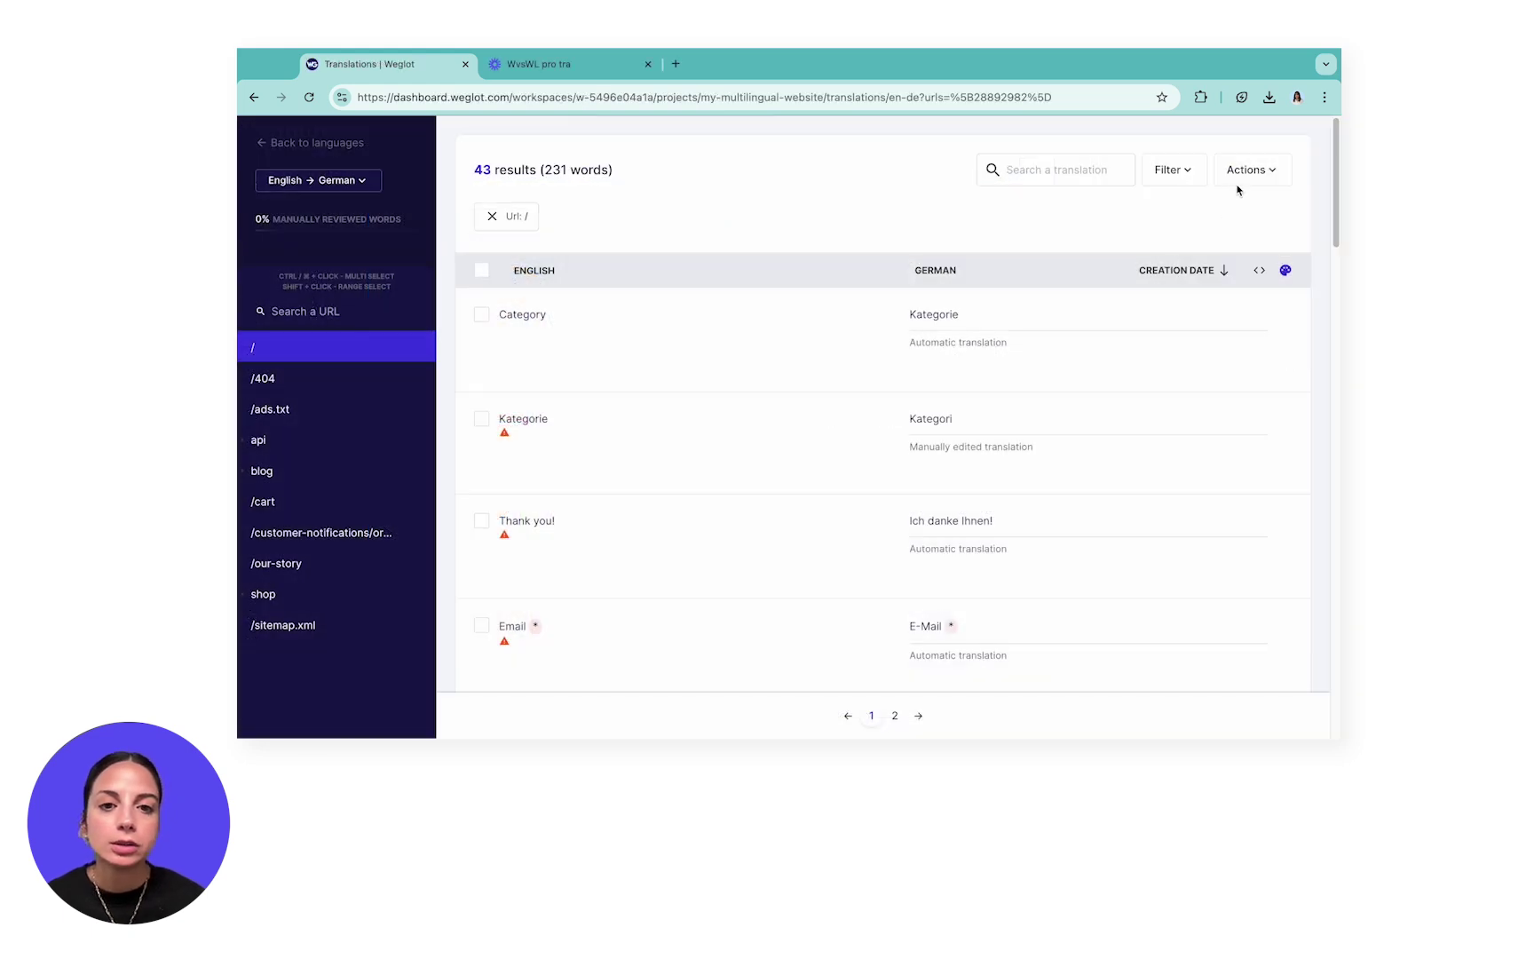
Choose Add media translation from the Actions menu of the German home-page translations
left_click(1245, 173)
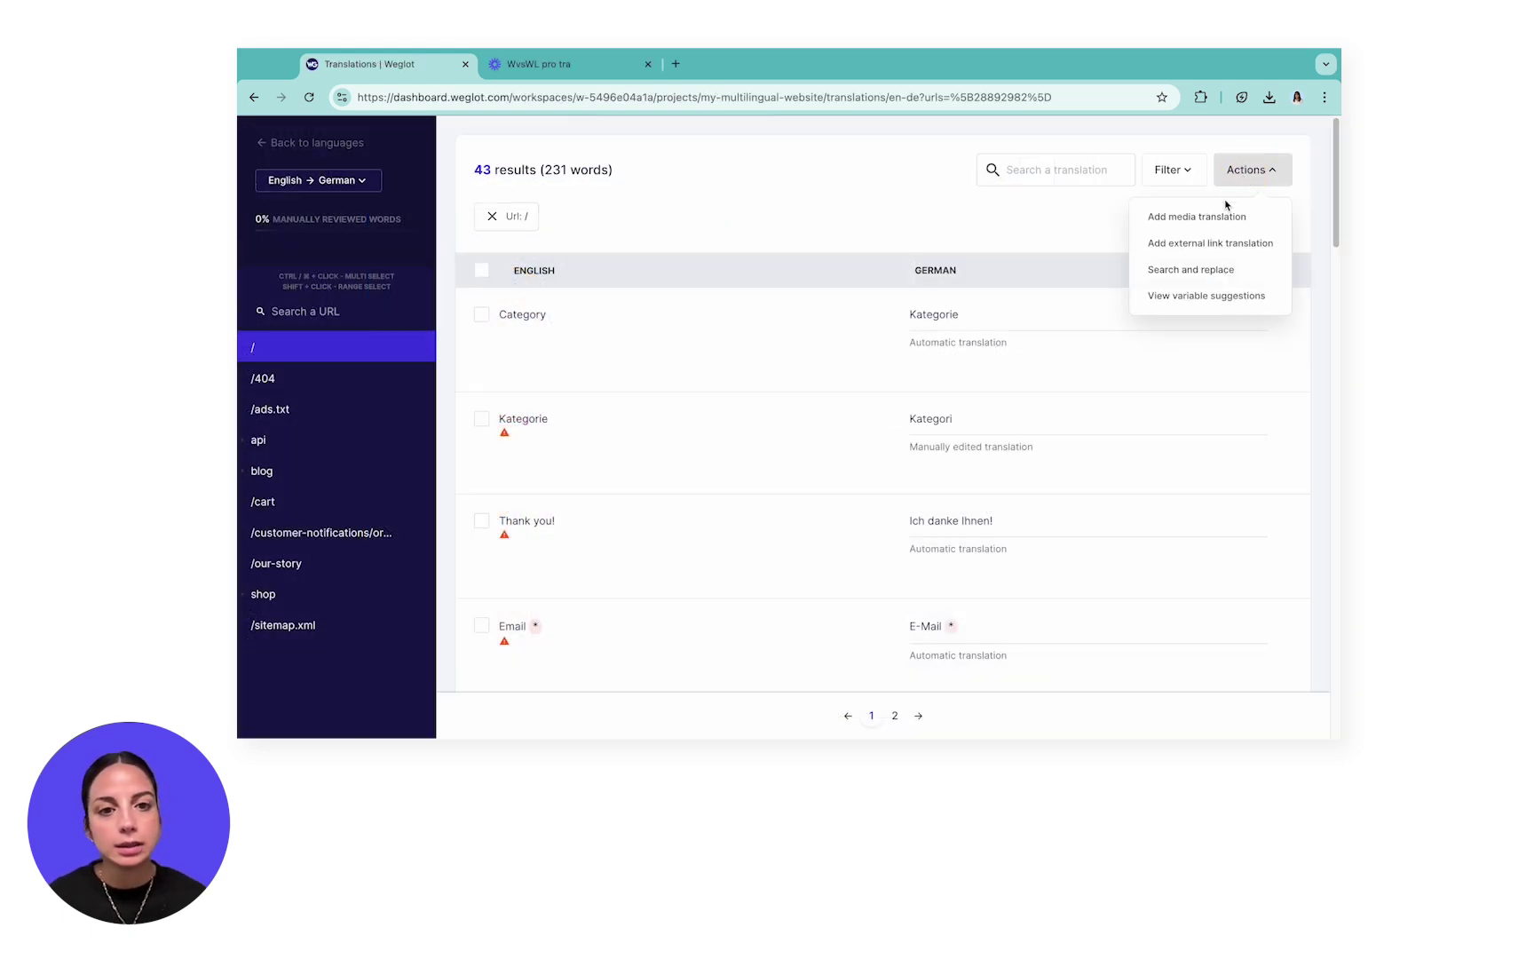
left_click(1213, 218)
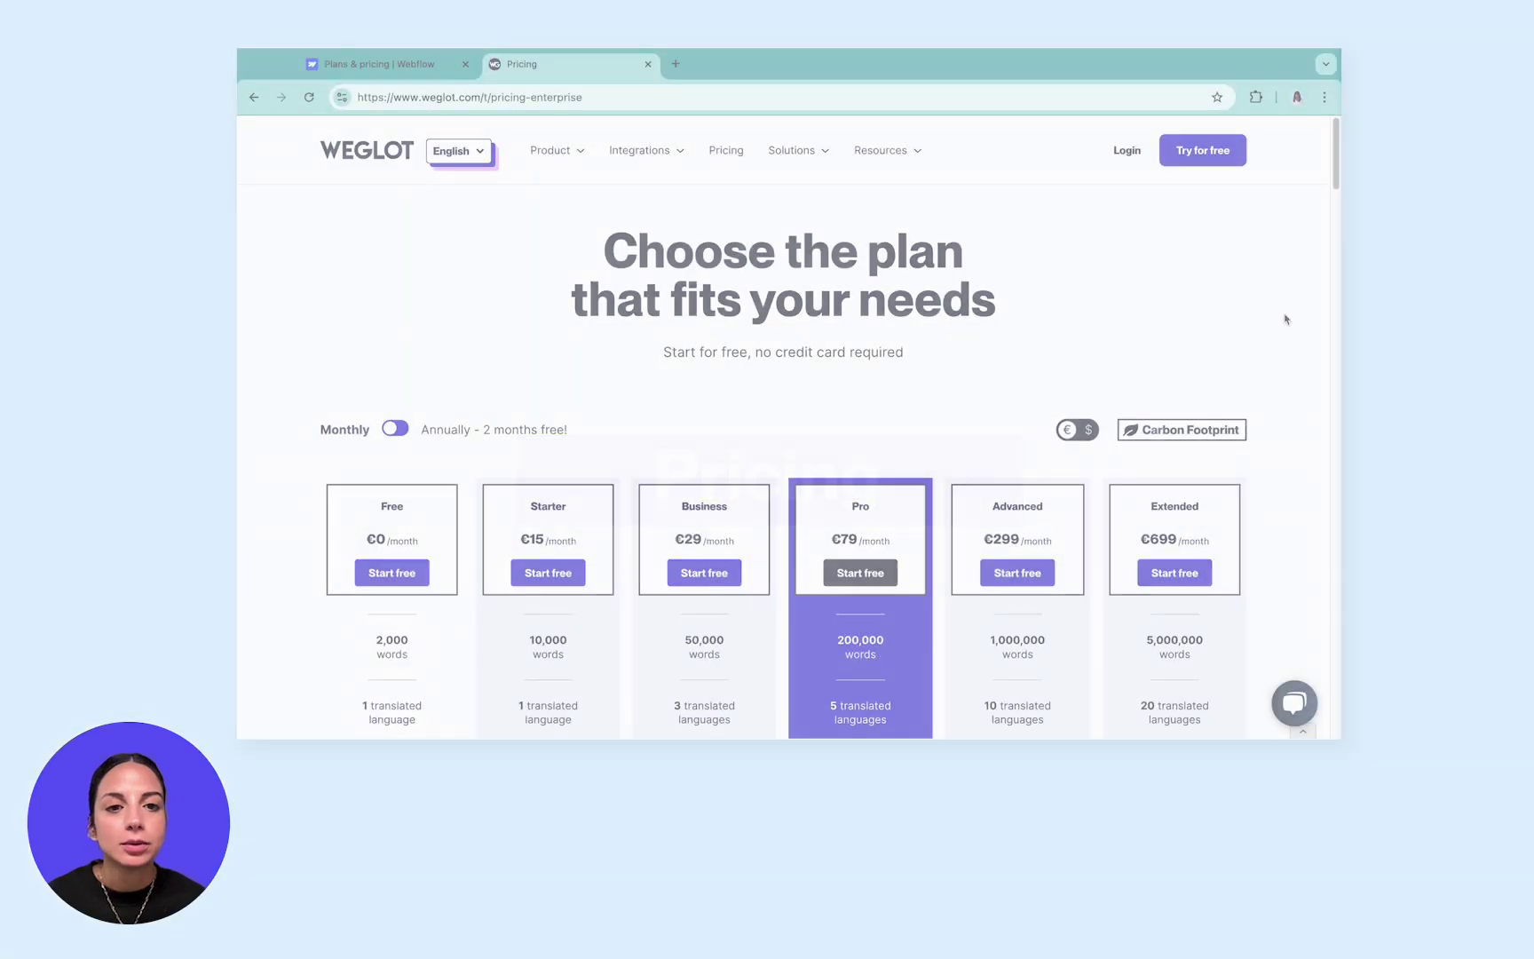
Open the pricing page's features and plan comparison table and scroll through the per-plan limits
scroll(1285, 320, "down", 3)
scroll(1285, 320, "down", 4)
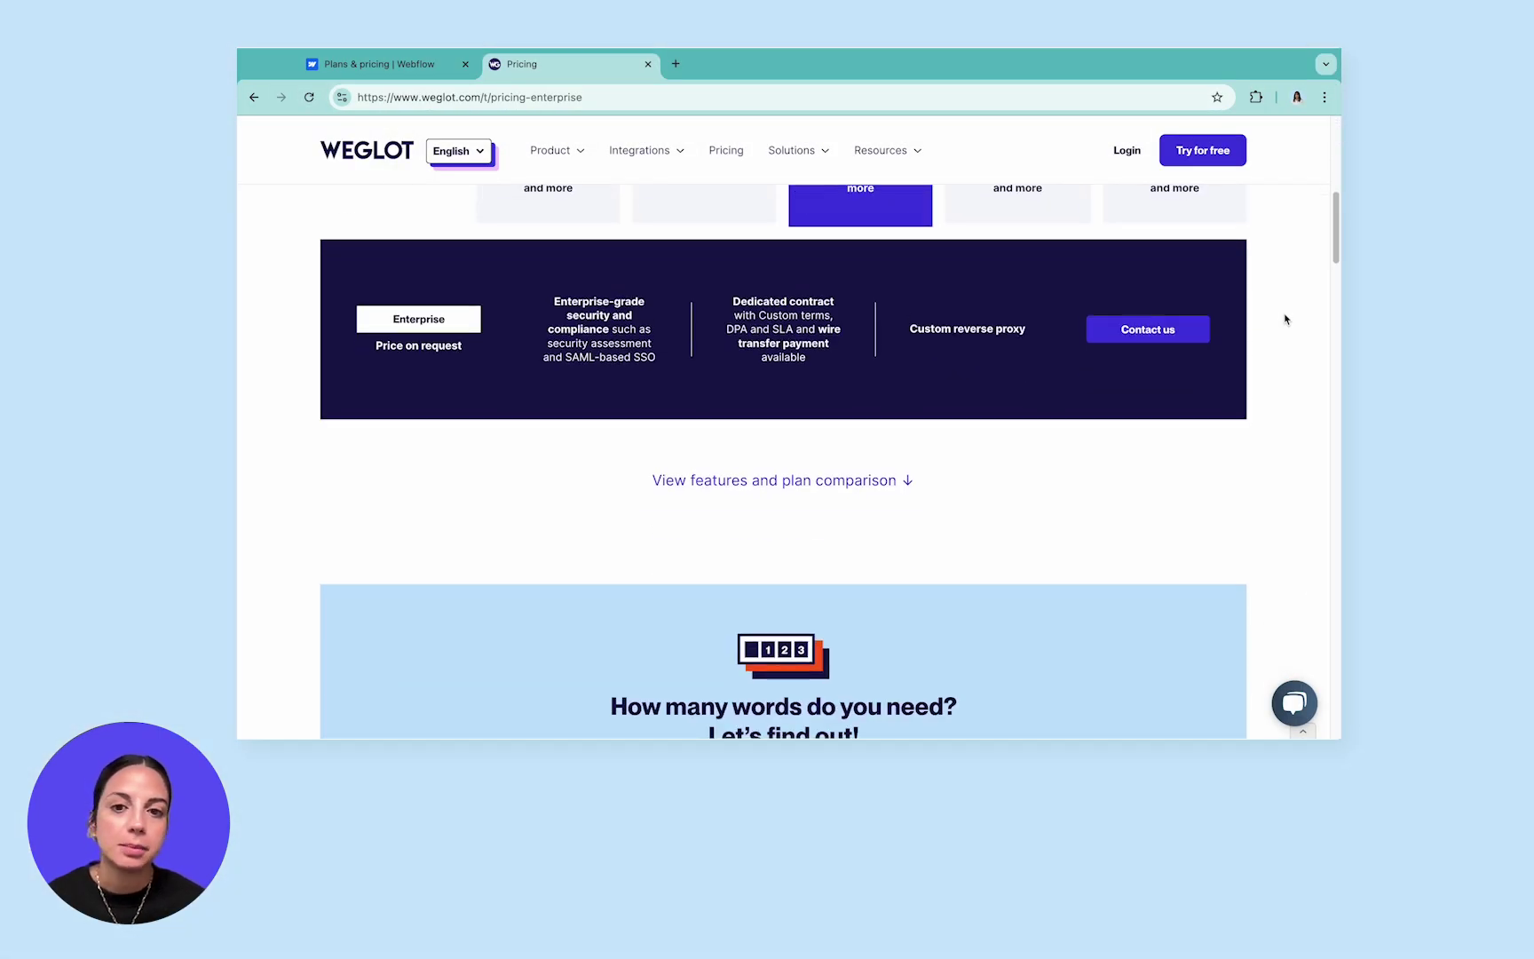
left_click(888, 481)
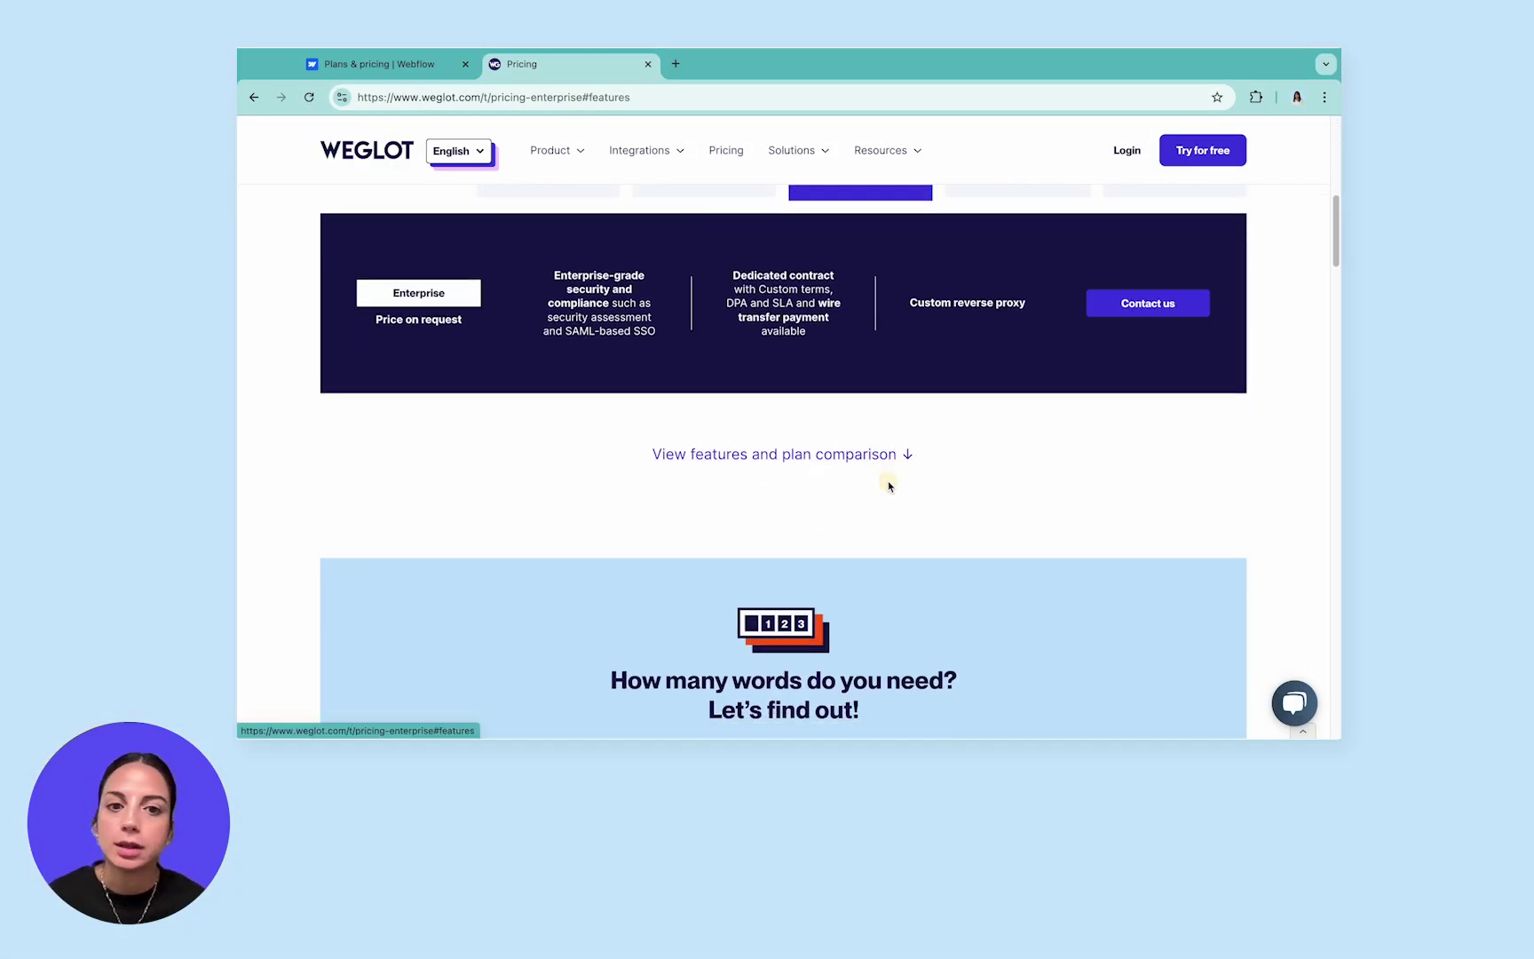
scroll(888, 481, "down", 6)
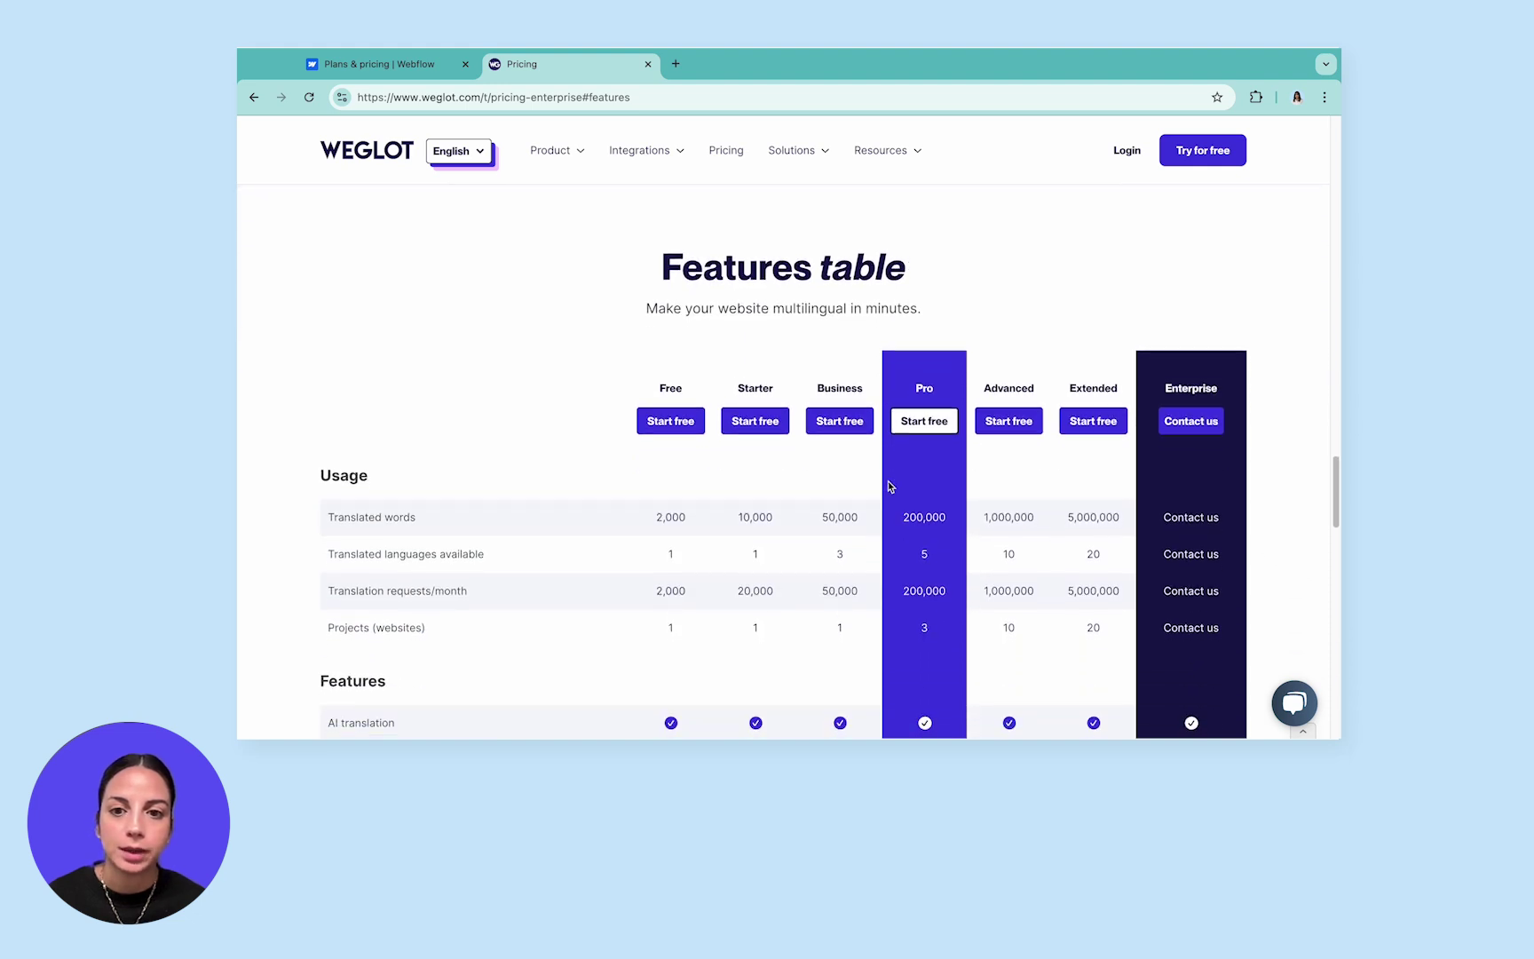
scroll(888, 486, "down", 2)
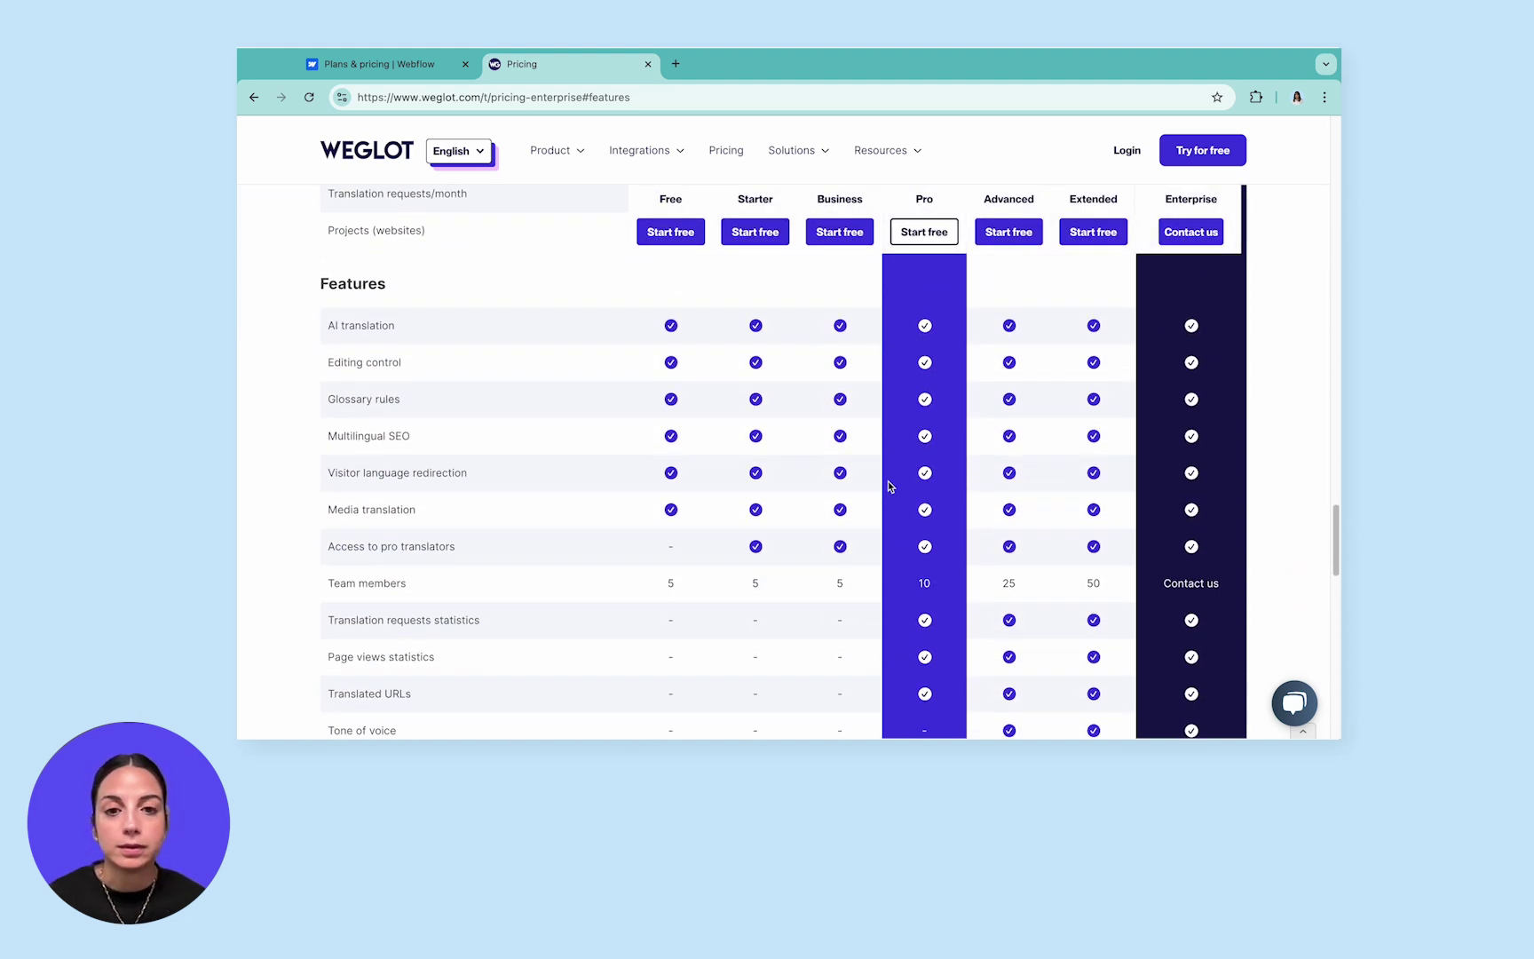